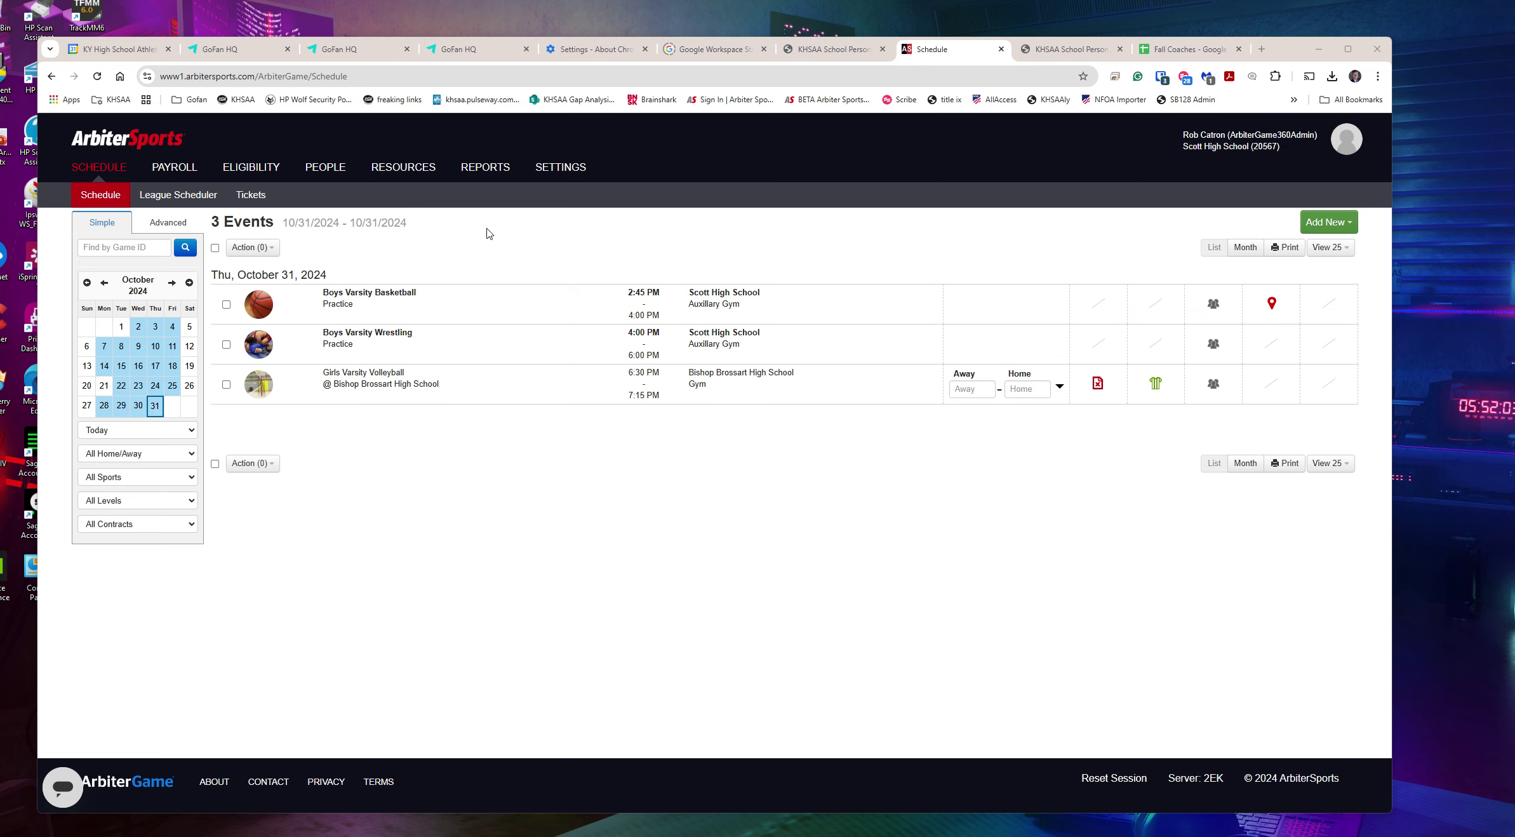
Step: Open the Eligibility Requirements report and set its role to Staff
{"action": "left_click", "coordinate": [483, 178]}
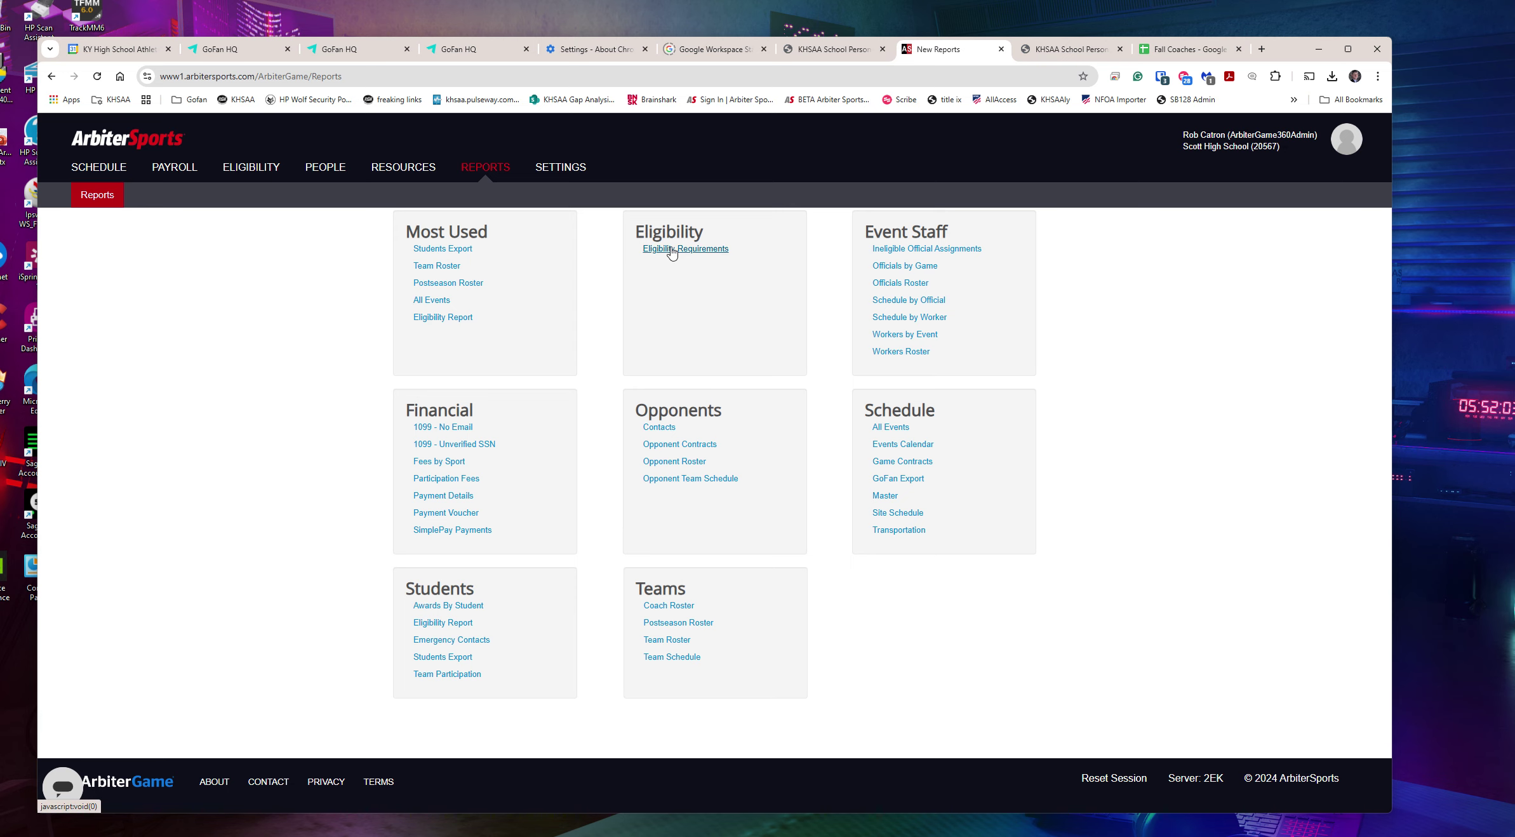
{"action": "left_click", "coordinate": [668, 250]}
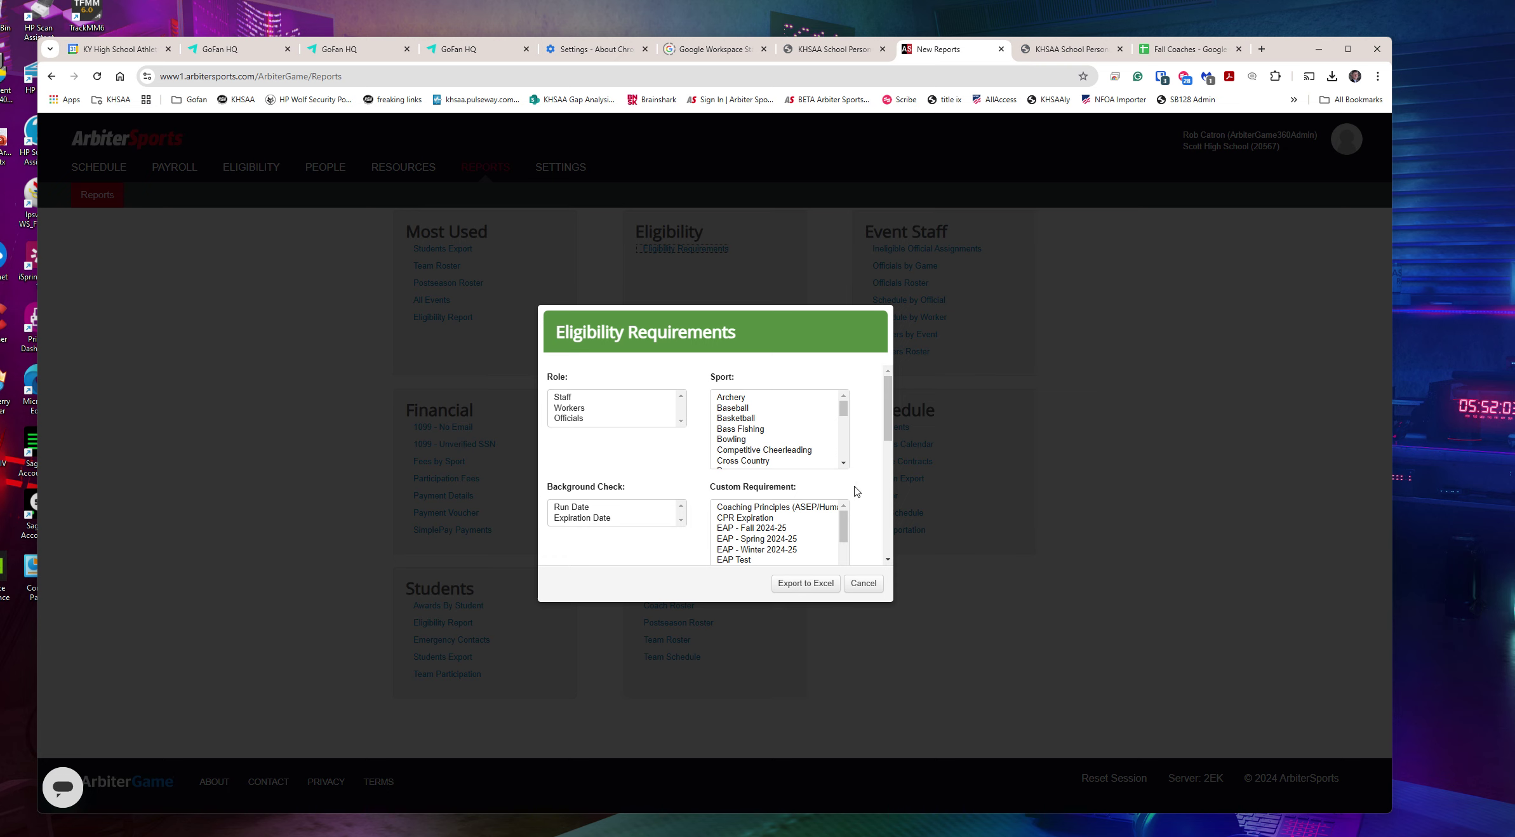
{"action": "scroll", "coordinate": [855, 485], "scroll_direction": "down", "scroll_amount": 6}
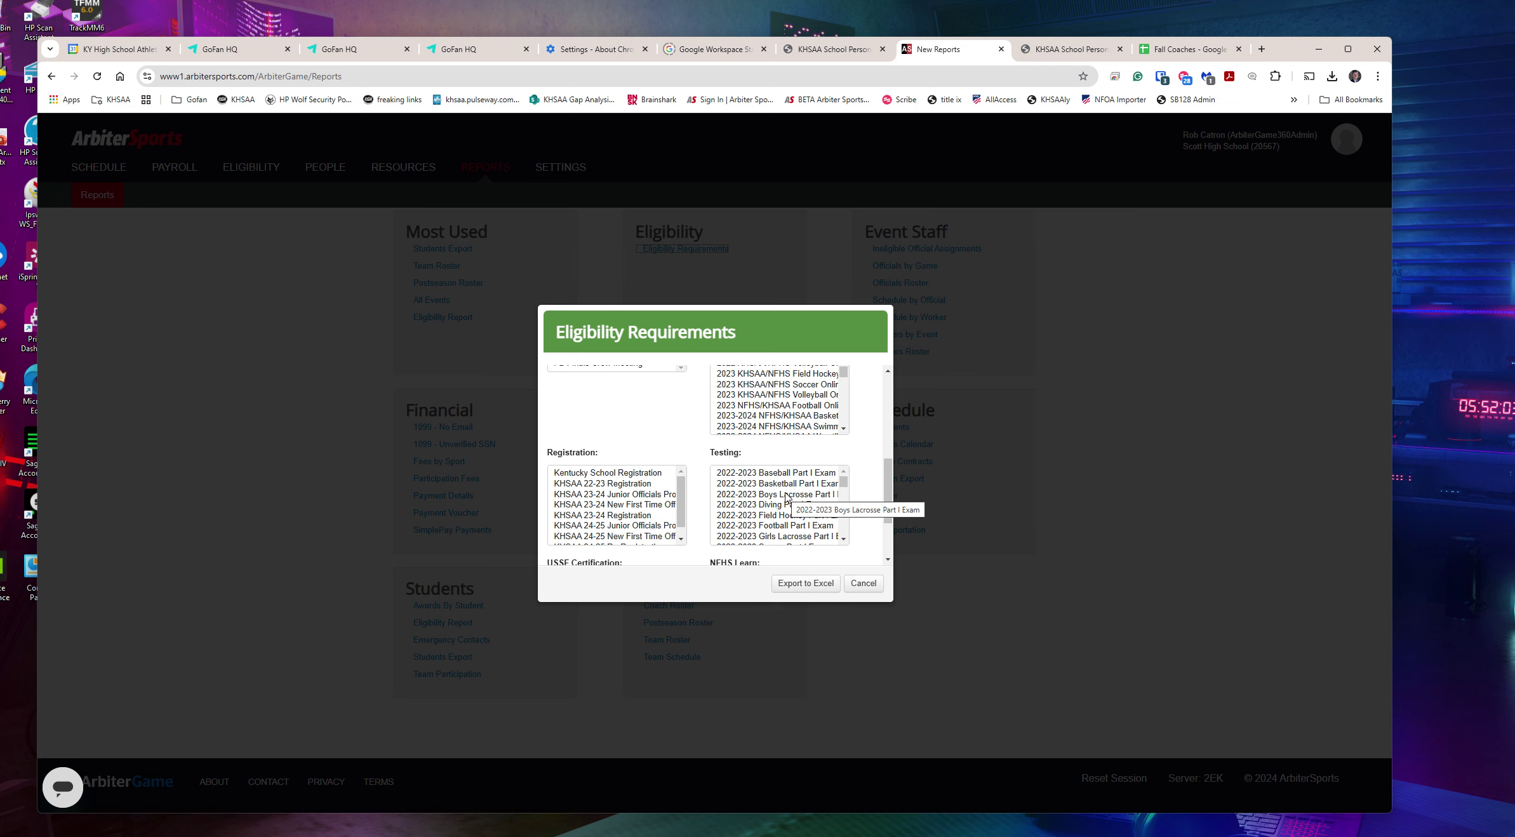
{"action": "left_click_drag", "start_coordinate": [887, 486], "coordinate": [897, 381]}
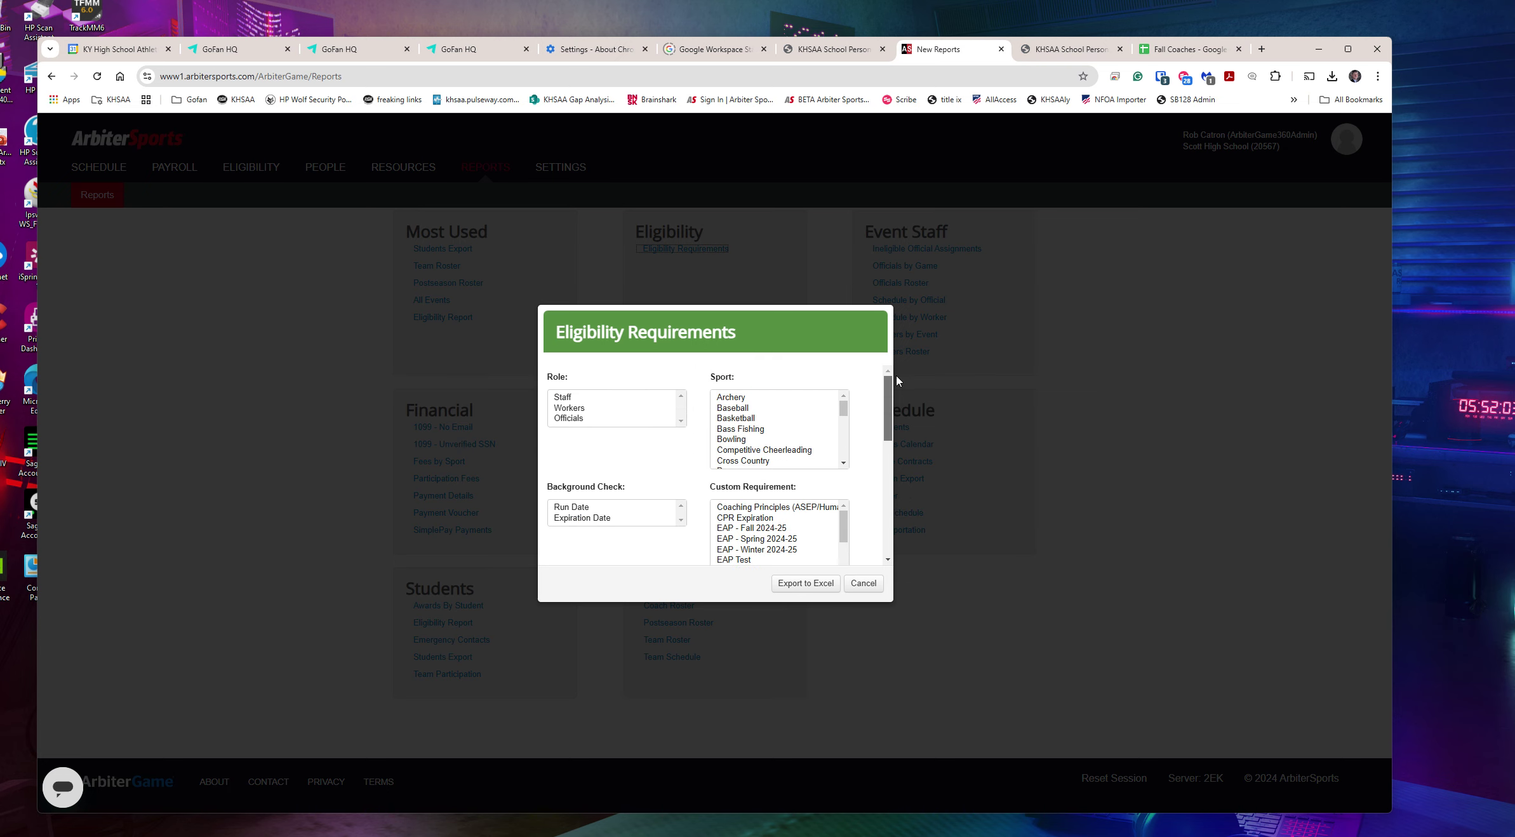
{"action": "left_click", "coordinate": [567, 398]}
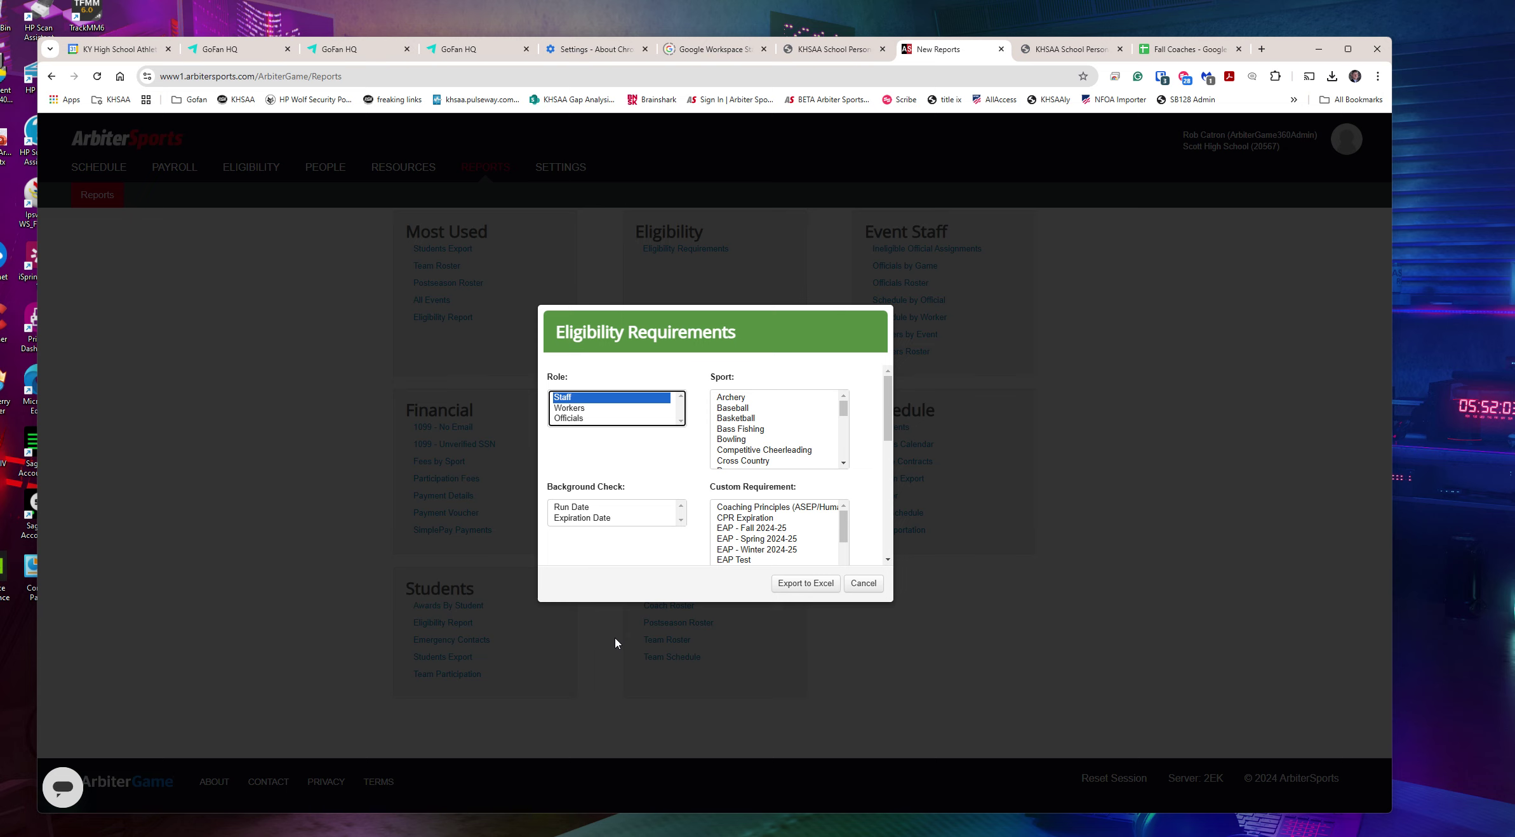
Step: Select the full range of sports from Archery through Wrestling for the report
{"action": "left_click", "coordinate": [844, 464]}
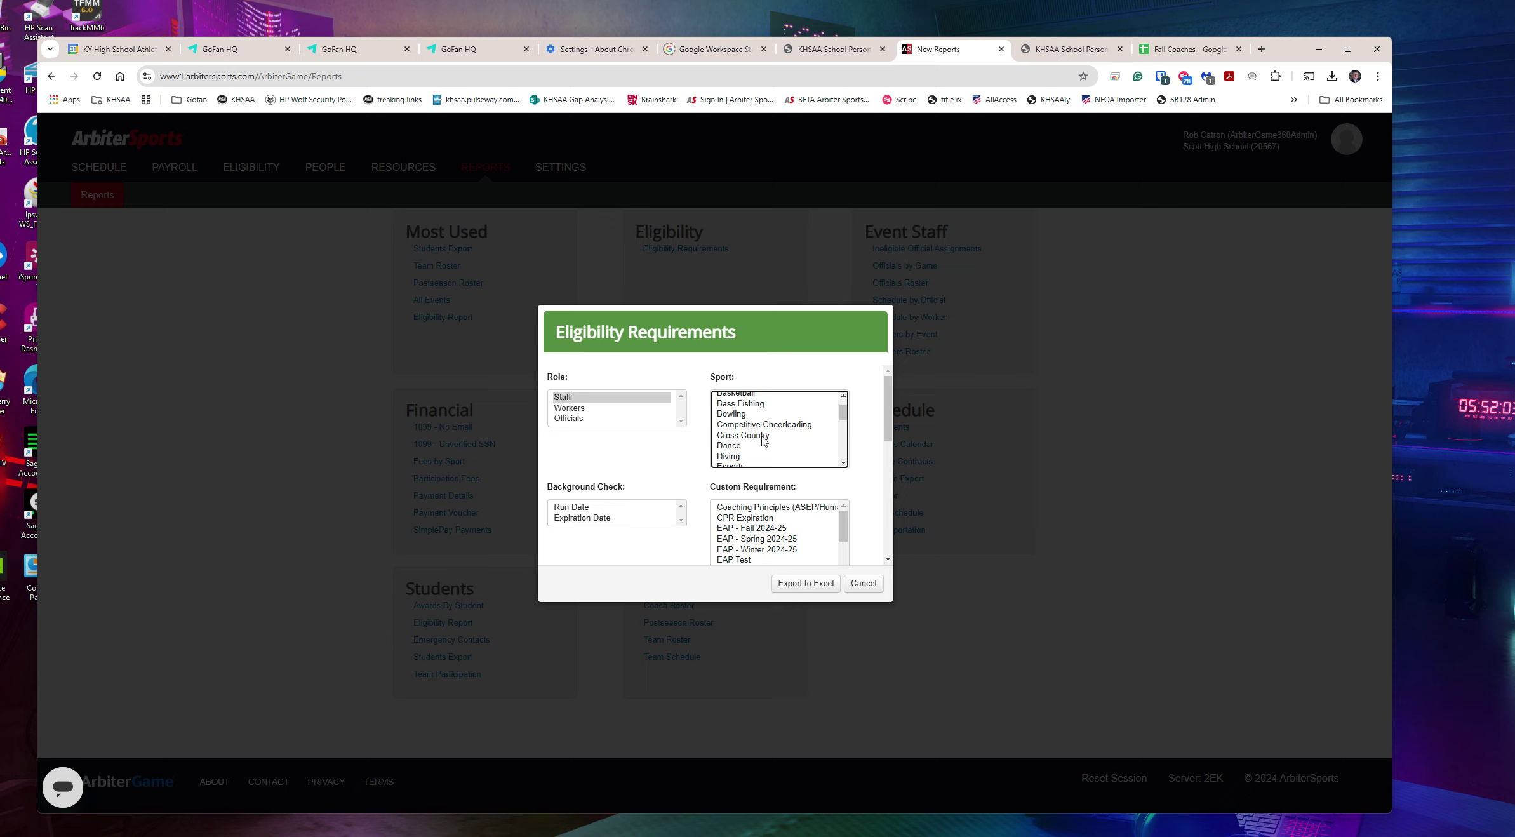
{"action": "left_click", "coordinate": [763, 438]}
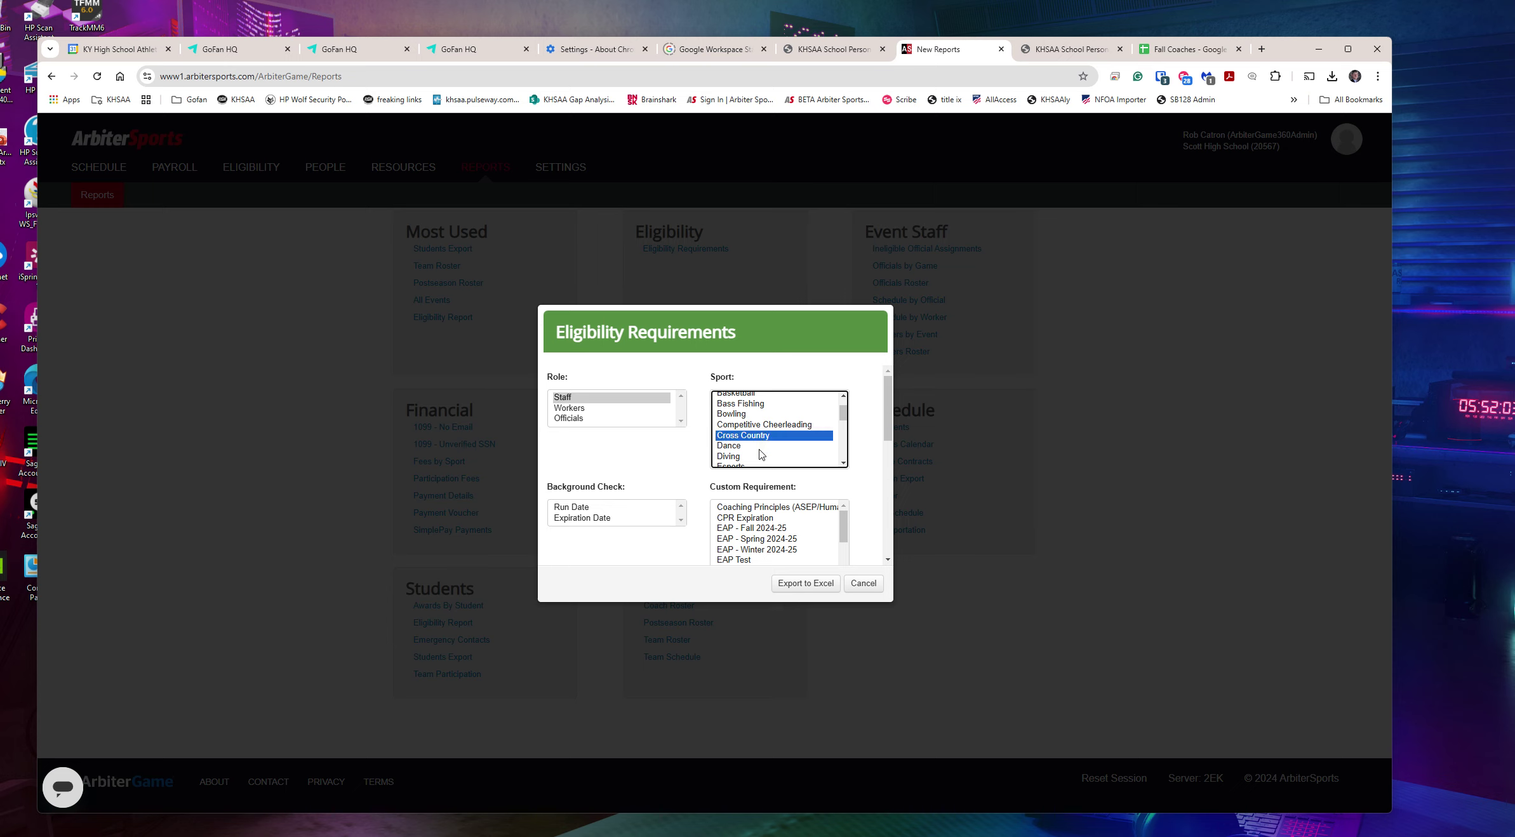
{"action": "left_click", "coordinate": [746, 405]}
{"action": "mouse_move", "coordinate": [745, 405]}
{"action": "left_mouse_down"}
{"action": "mouse_move", "coordinate": [751, 446]}
{"action": "mouse_move", "coordinate": [762, 416]}
{"action": "mouse_move", "coordinate": [741, 407]}
{"action": "left_mouse_up"}
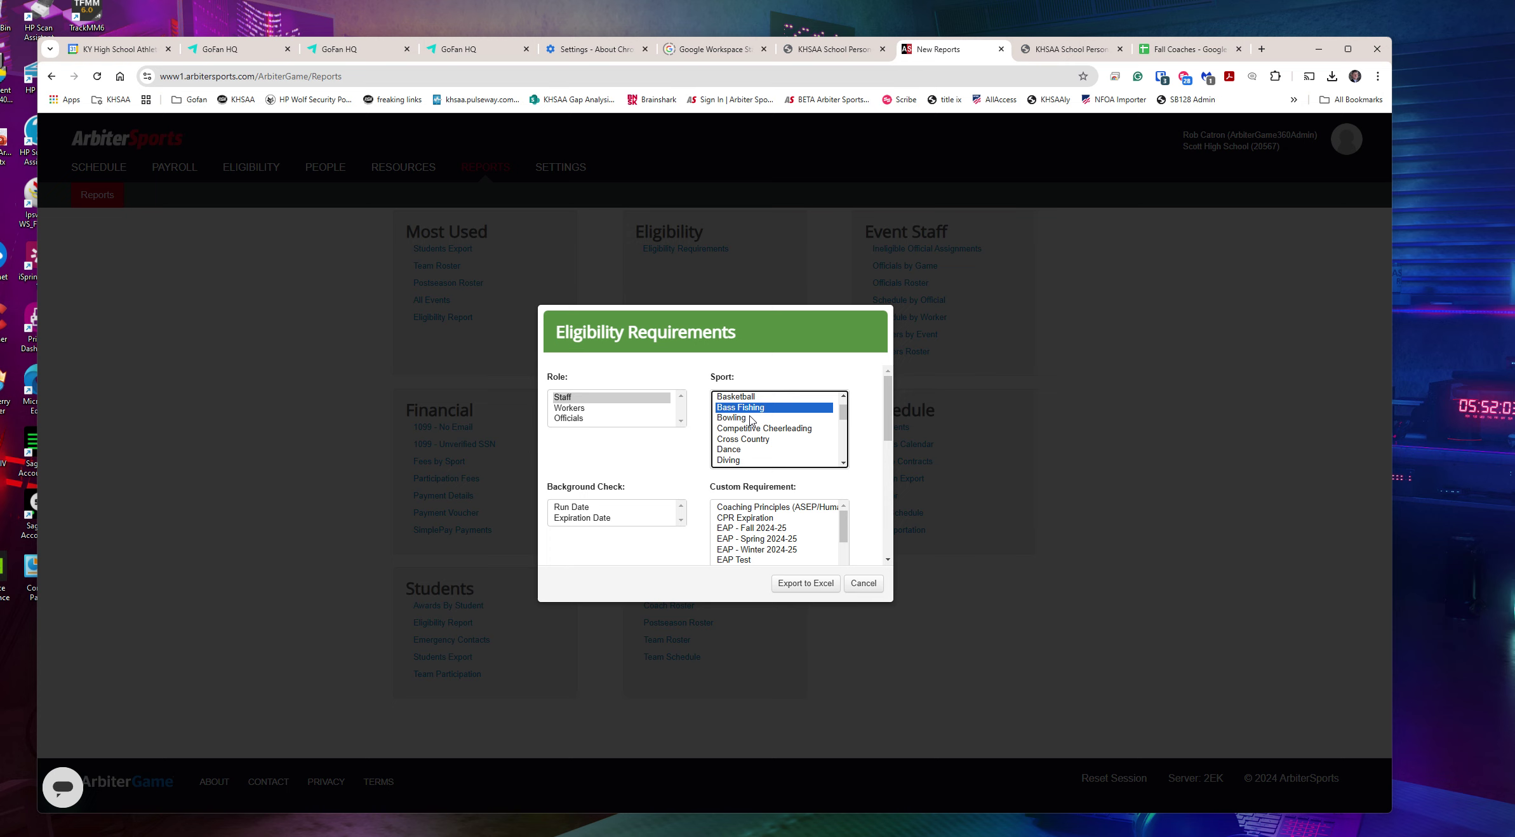
{"action": "key", "text": "shift+End"}
{"action": "scroll", "coordinate": [753, 420], "scroll_direction": "up", "scroll_amount": 6}
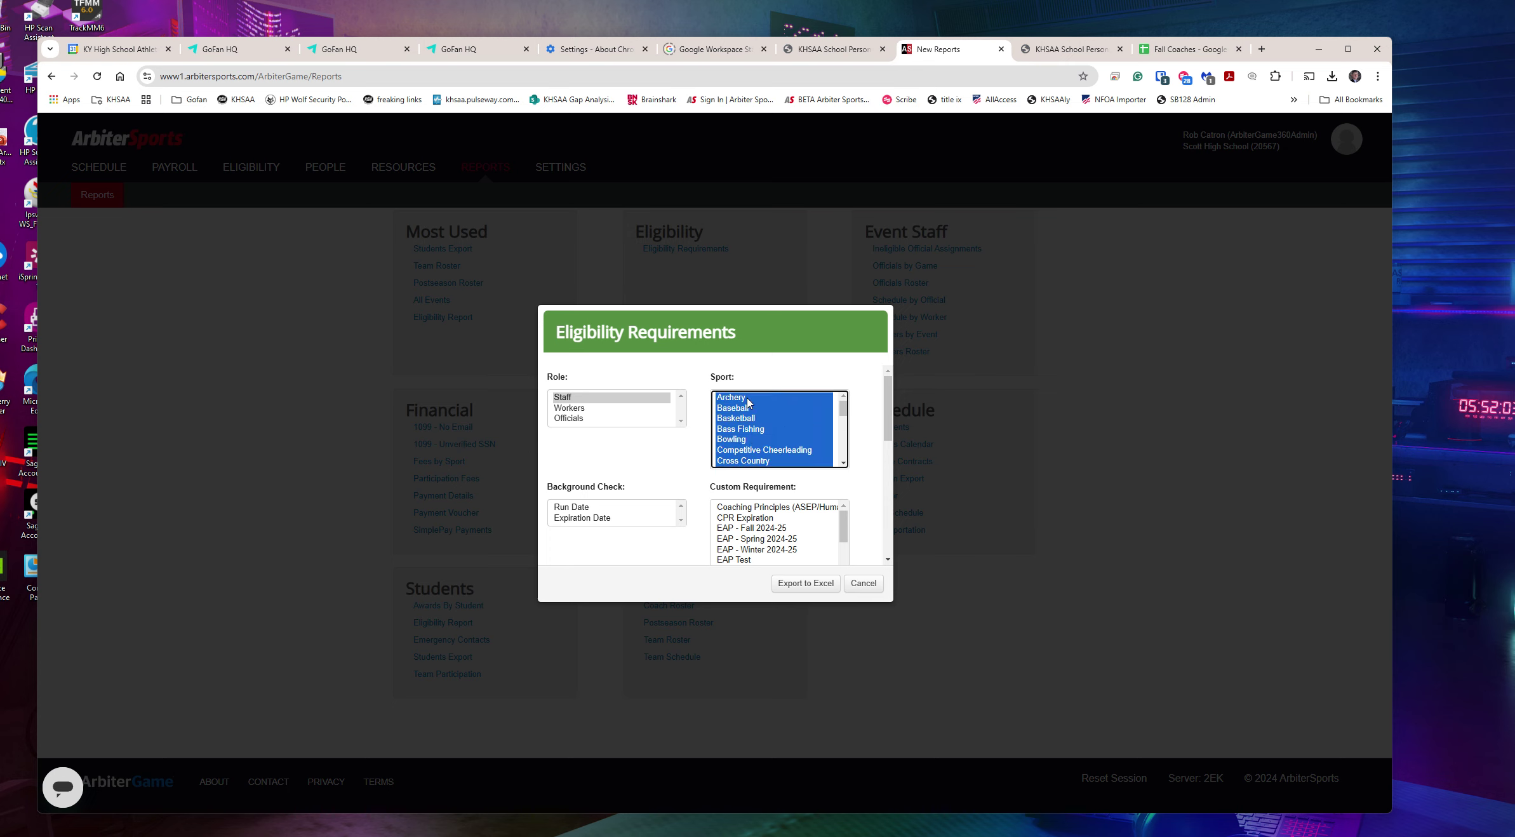
{"action": "left_click", "coordinate": [749, 397]}
{"action": "left_click_drag", "start_coordinate": [844, 408], "coordinate": [844, 473]}
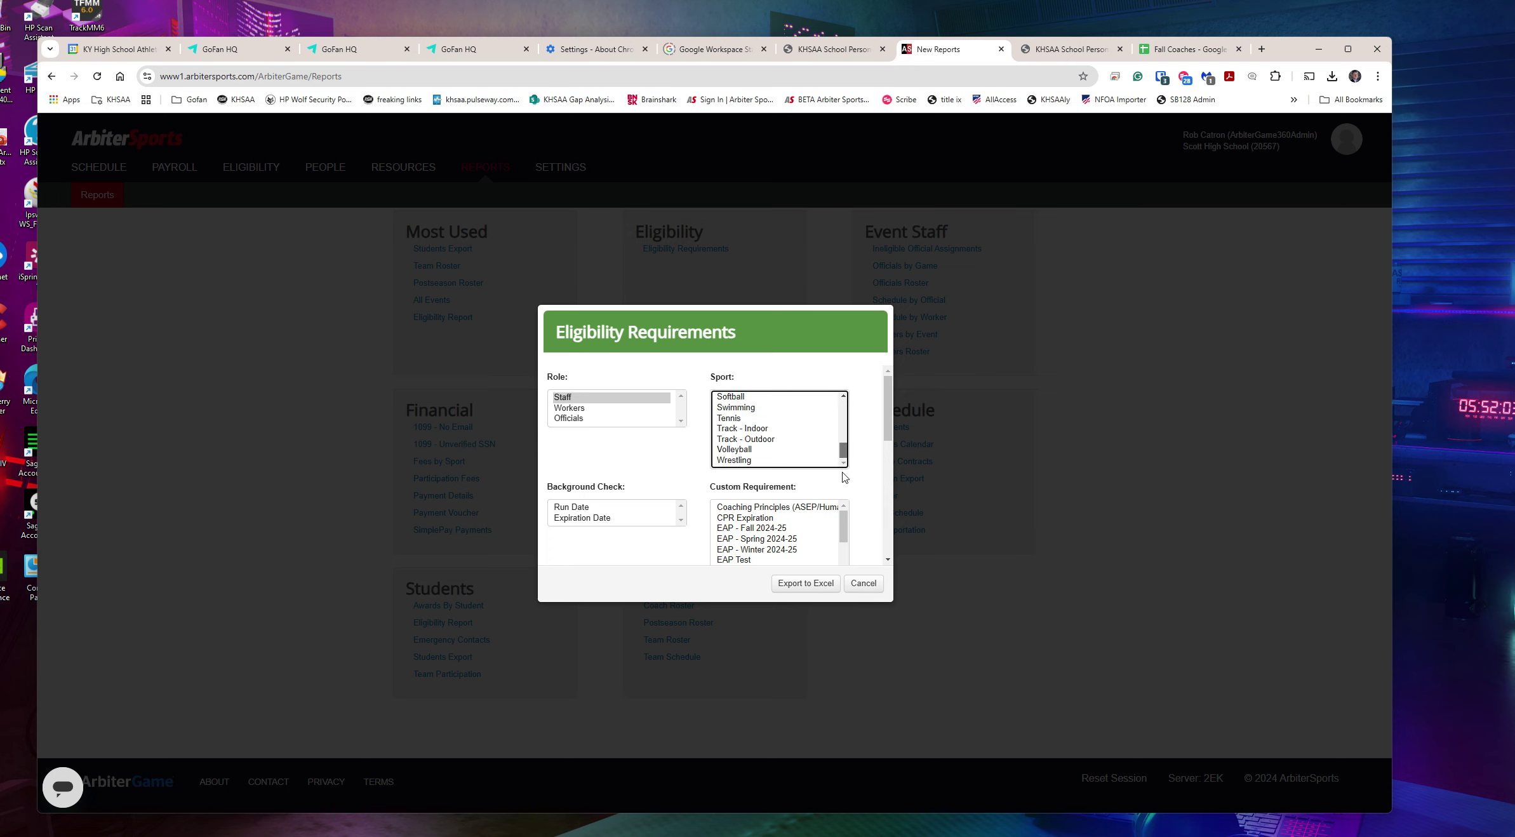
{"action": "left_click", "coordinate": [735, 461], "text": "shift"}
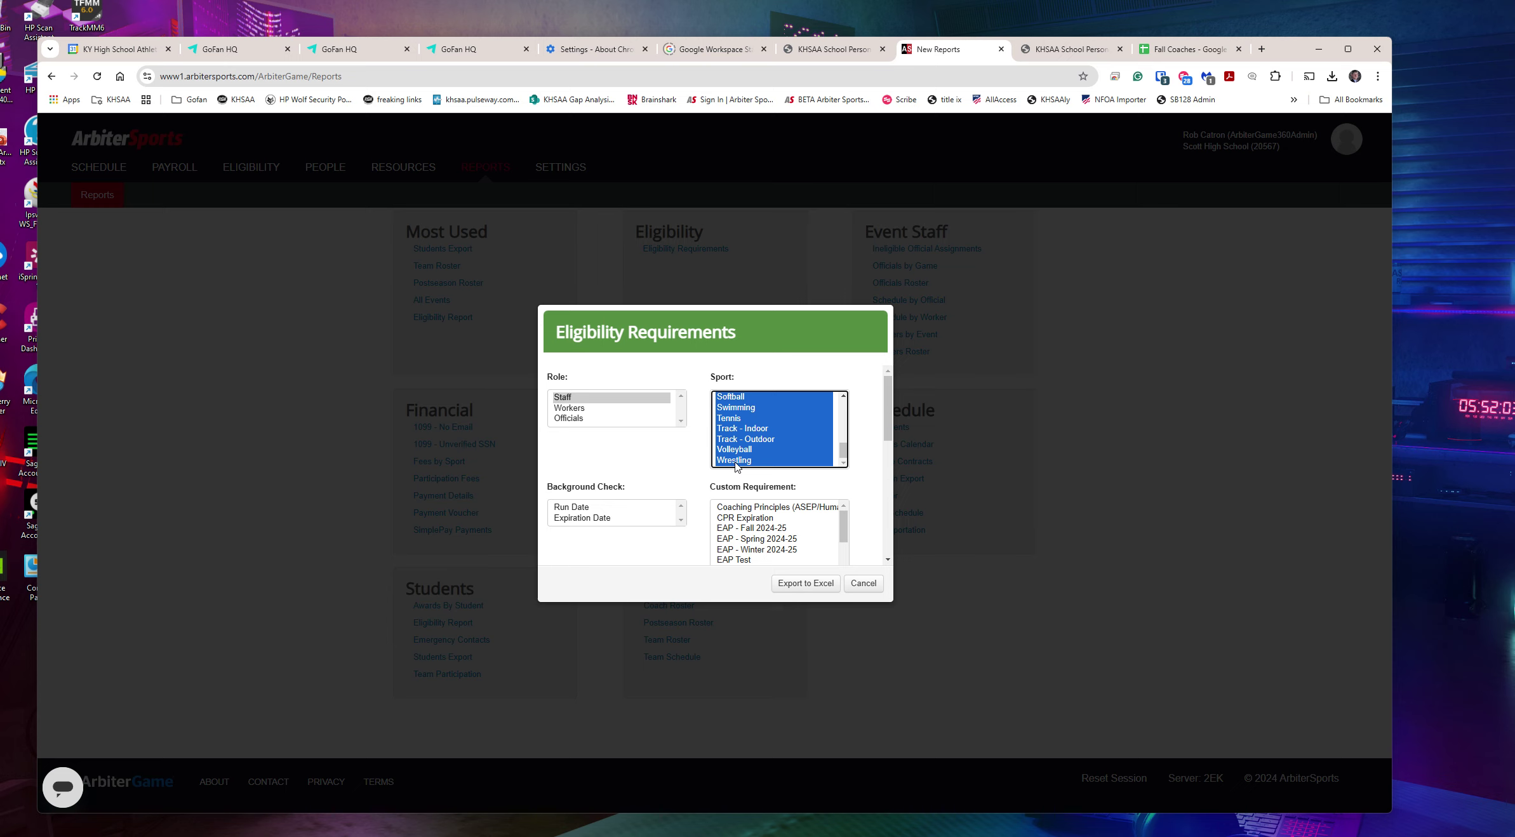
Step: Try a multiple sport selection of Volleyball, Track - Indoor, Swimming, Track - Outdoor and Wrestling, then clear it
{"action": "left_click", "coordinate": [737, 449]}
{"action": "left_click", "coordinate": [747, 430], "text": "ctrl"}
{"action": "left_click", "coordinate": [737, 408], "text": "ctrl"}
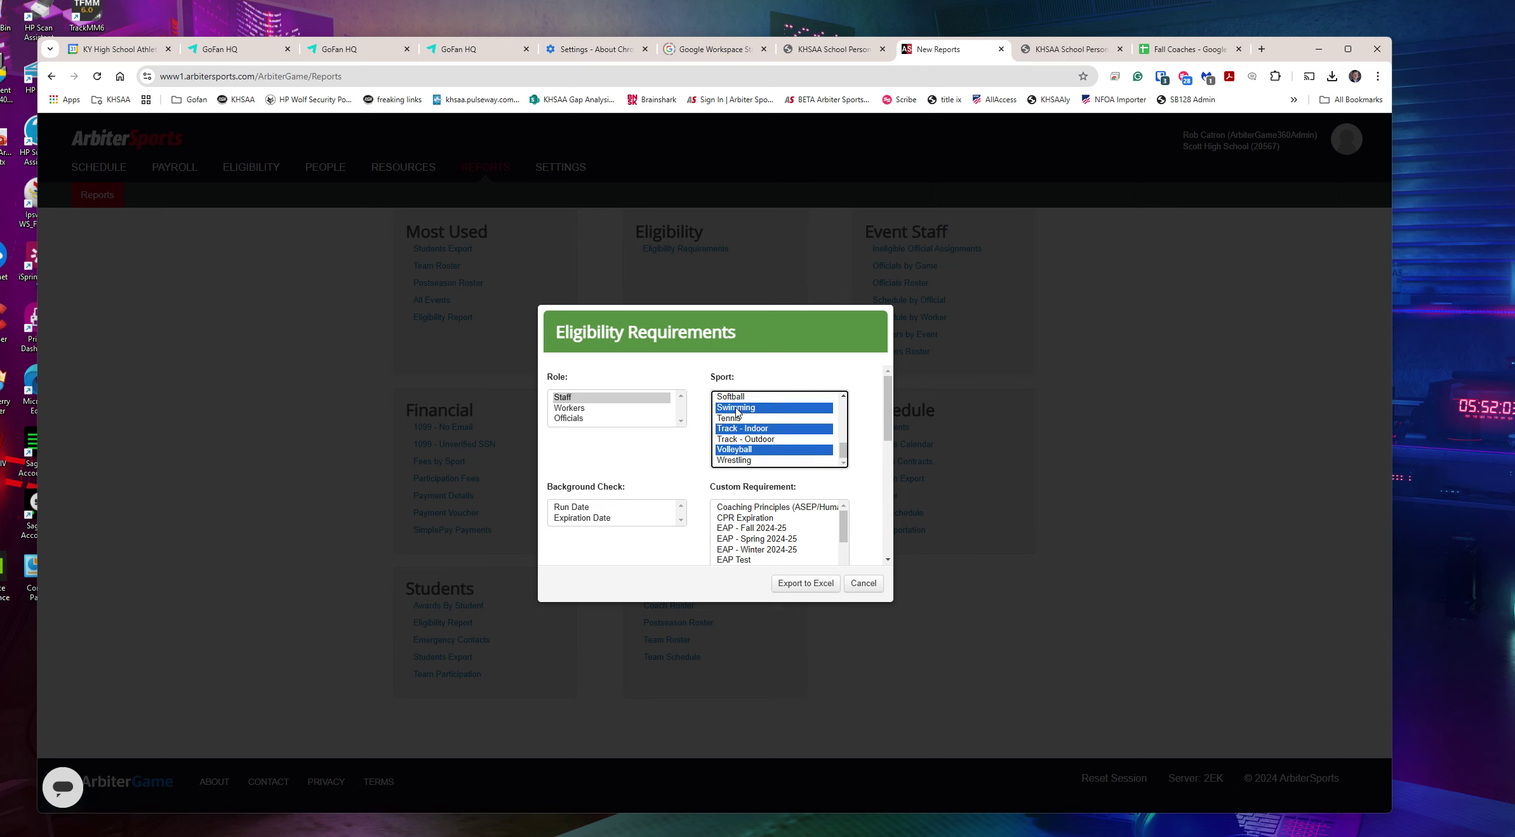
{"action": "left_click", "coordinate": [757, 440], "text": "ctrl"}
{"action": "left_click", "coordinate": [768, 461], "text": "ctrl"}
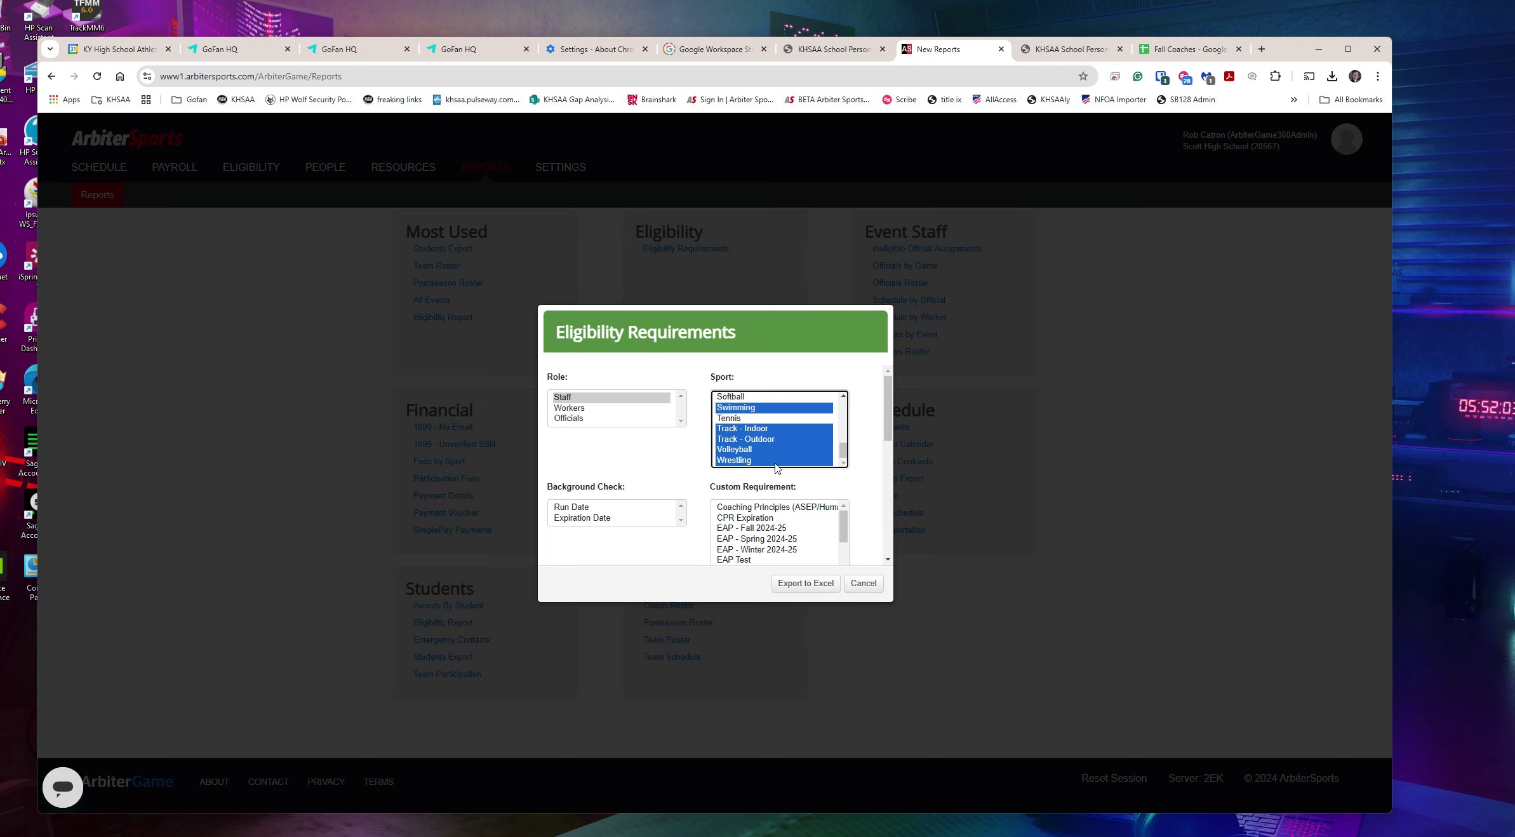
{"action": "left_click", "coordinate": [776, 463]}
{"action": "scroll", "coordinate": [762, 457], "scroll_direction": "up", "scroll_amount": 5}
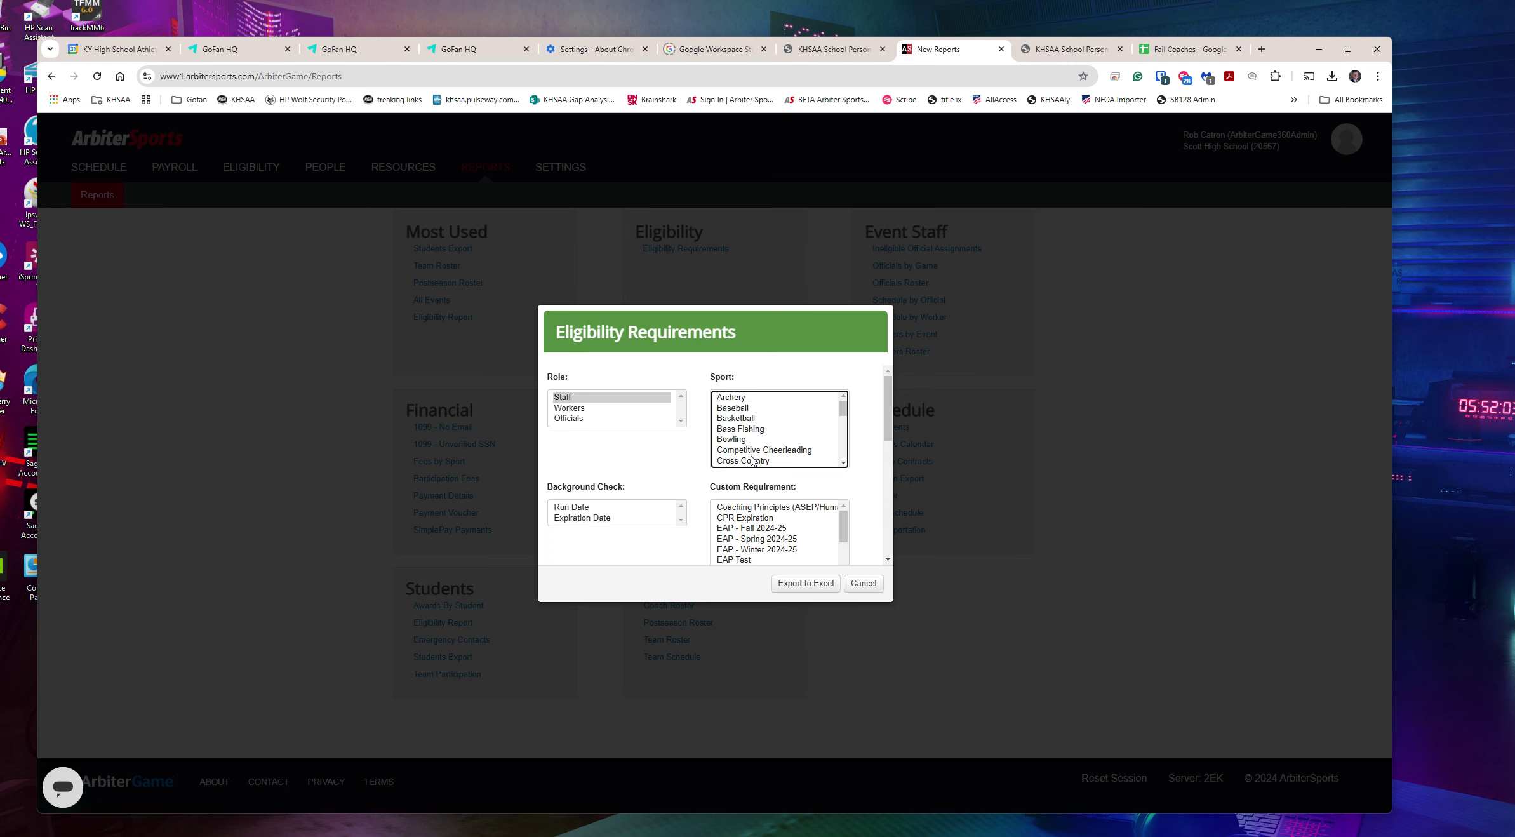
Step: Select the fall sports Cross Country, Football, Golf, Soccer and Volleyball for the report
{"action": "left_click", "coordinate": [752, 459]}
{"action": "scroll", "coordinate": [804, 441], "scroll_direction": "down", "scroll_amount": 2}
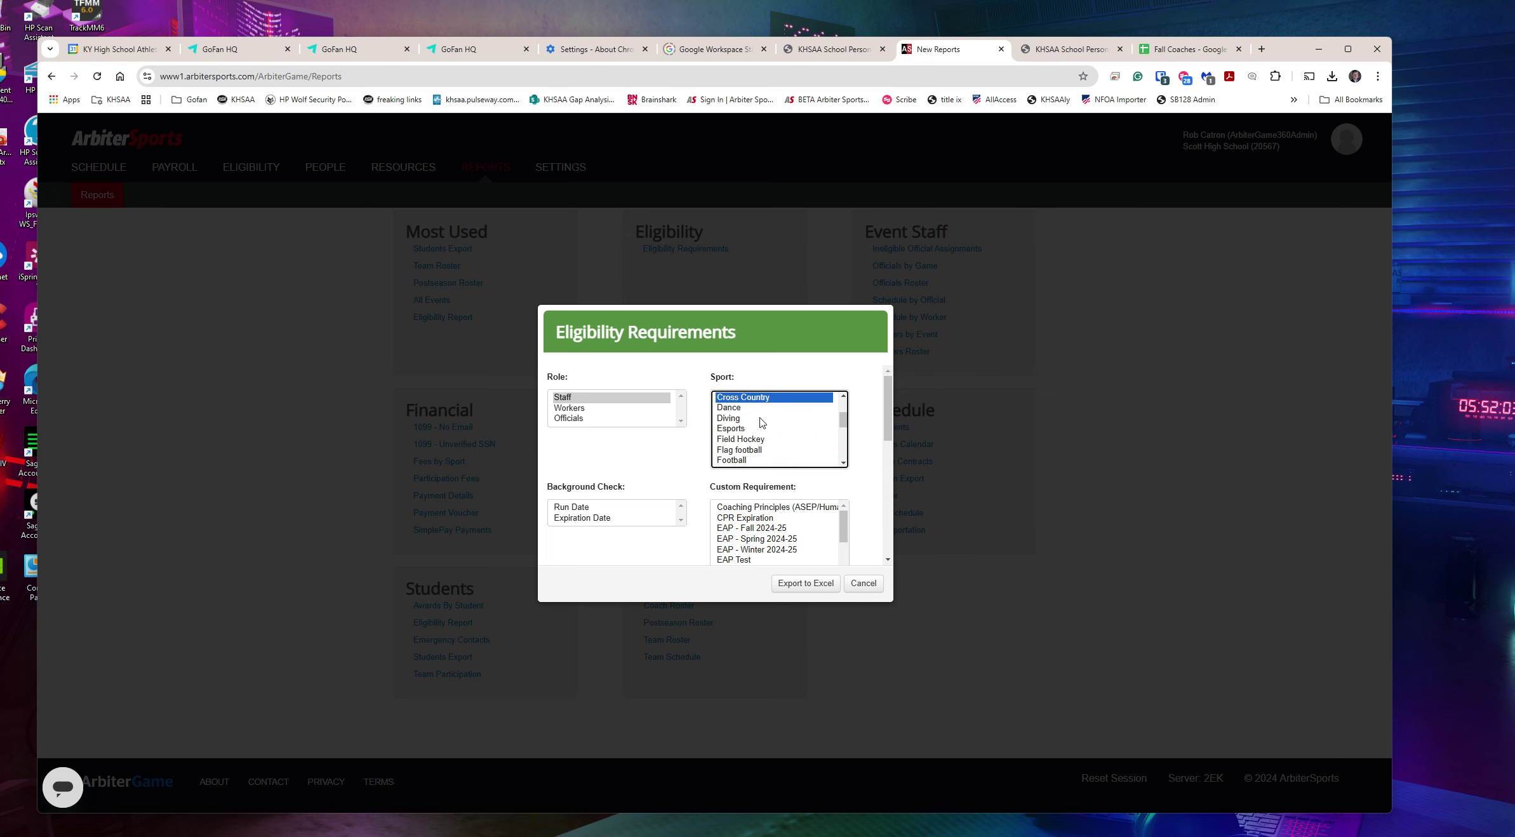
{"action": "left_click", "coordinate": [747, 460]}
{"action": "scroll", "coordinate": [762, 449], "scroll_direction": "down", "scroll_amount": 2}
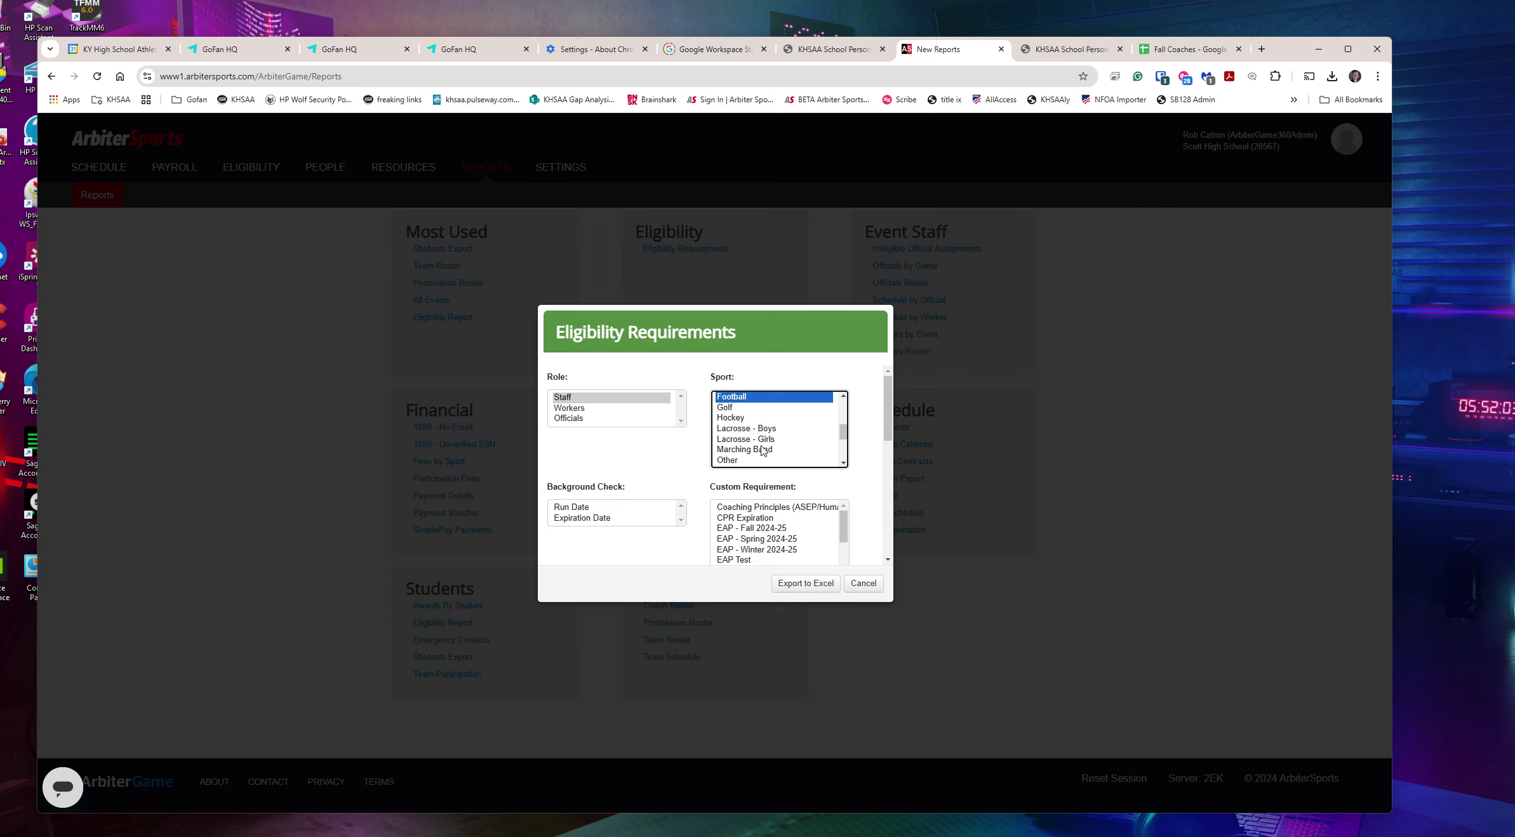
{"action": "left_click", "coordinate": [750, 418], "text": "shift"}
{"action": "scroll", "coordinate": [788, 426], "scroll_direction": "down", "scroll_amount": 2}
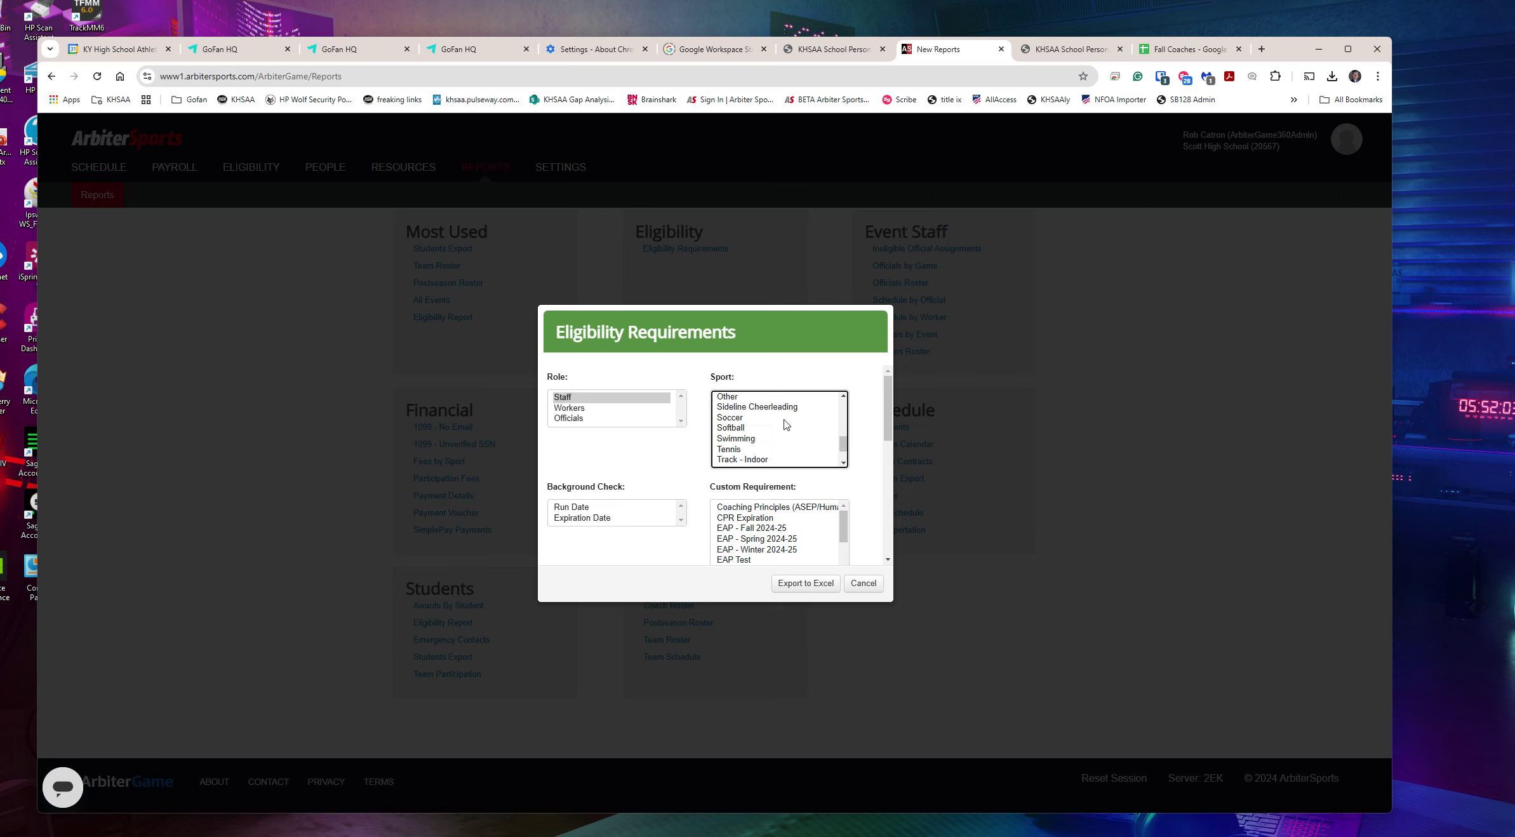
{"action": "left_click", "coordinate": [730, 427], "text": "ctrl"}
{"action": "scroll", "coordinate": [762, 448], "scroll_direction": "down", "scroll_amount": 2}
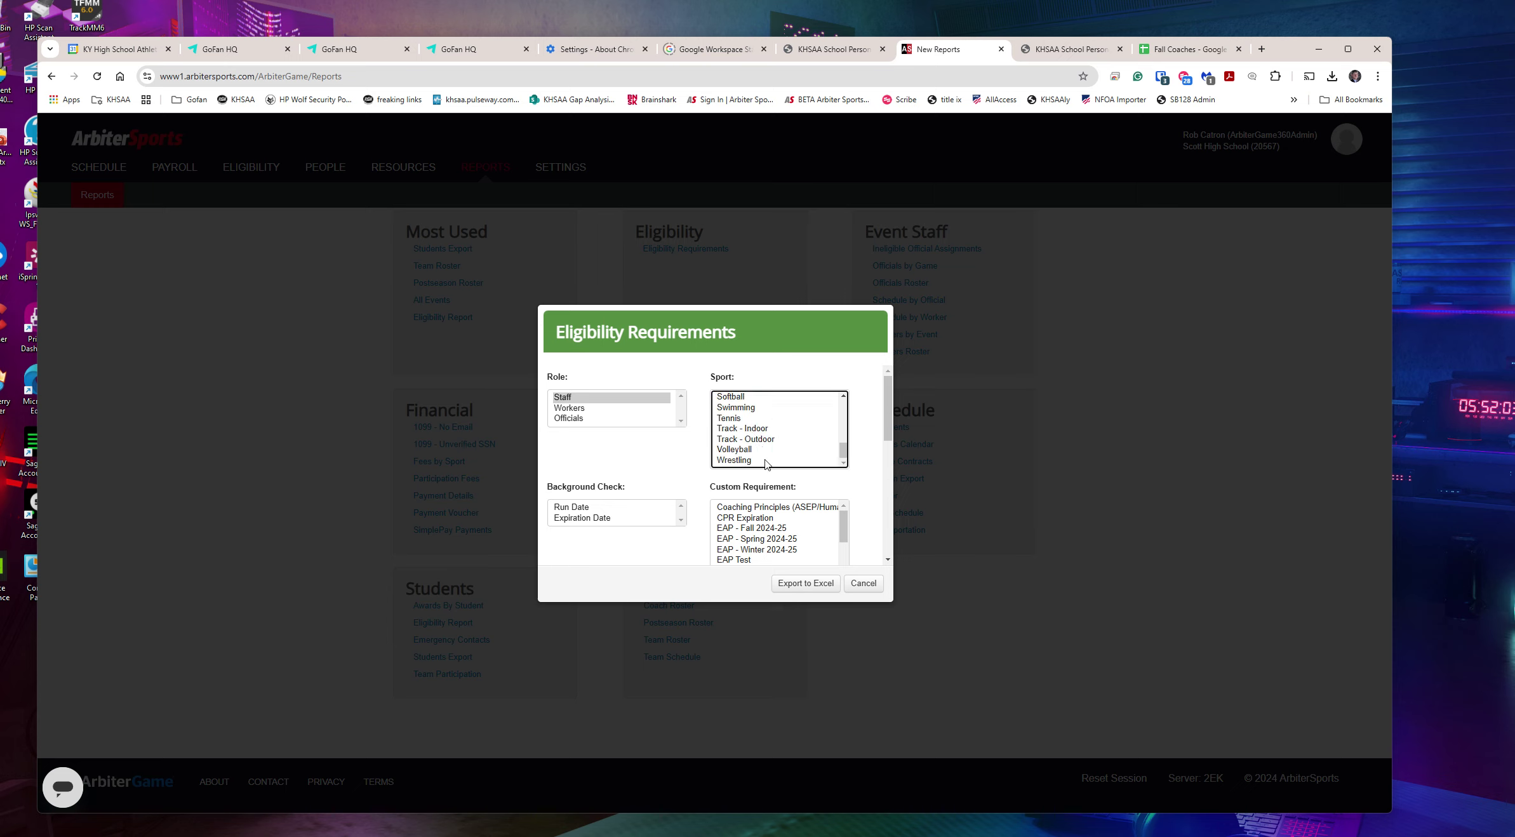
{"action": "left_click", "coordinate": [740, 451], "text": "ctrl"}
{"action": "scroll", "coordinate": [806, 438], "scroll_direction": "up", "scroll_amount": 4}
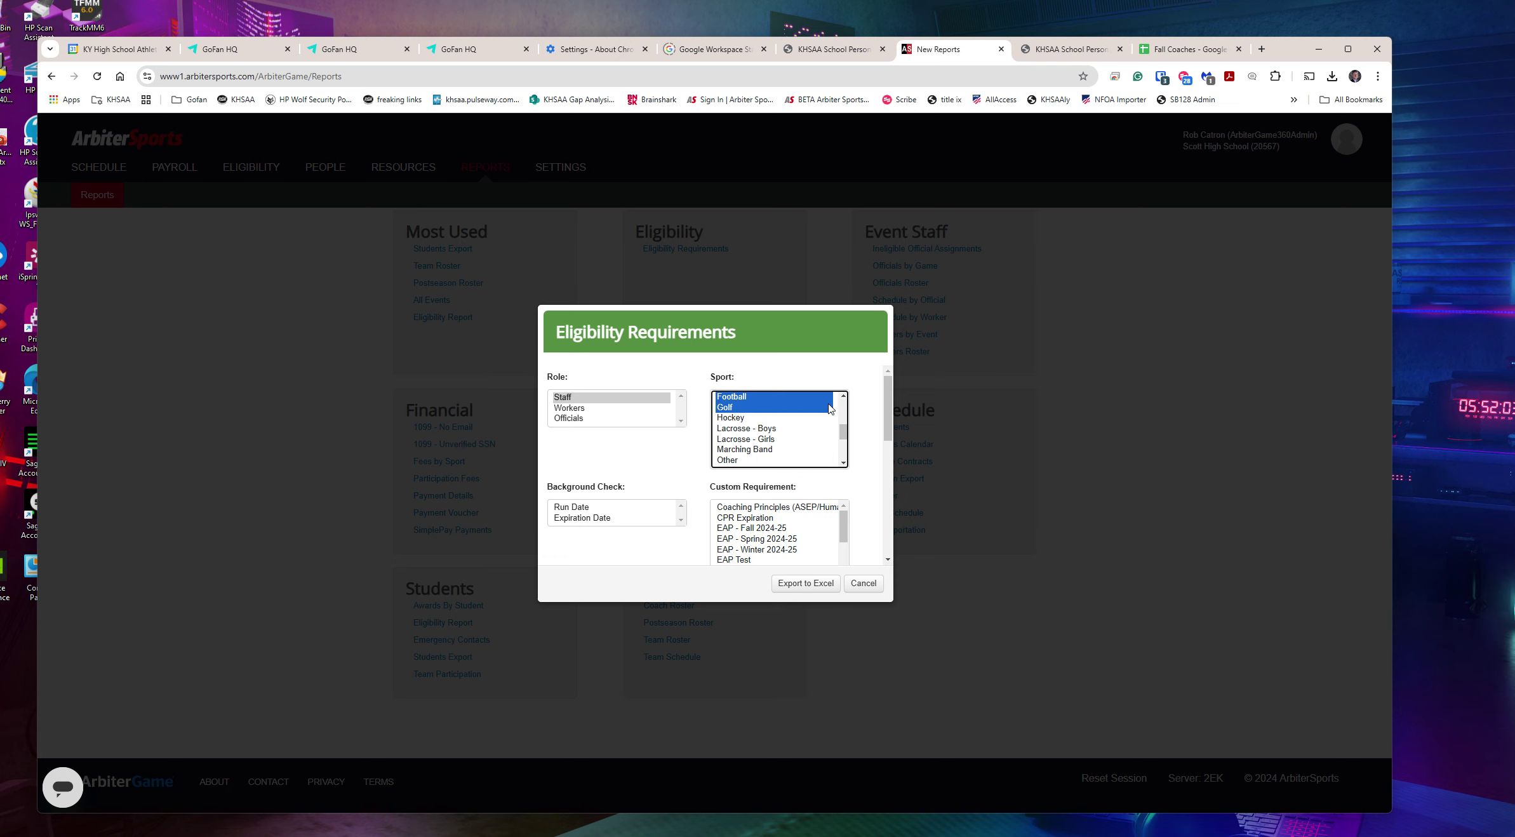
{"action": "scroll", "coordinate": [802, 438], "scroll_direction": "down", "scroll_amount": 2}
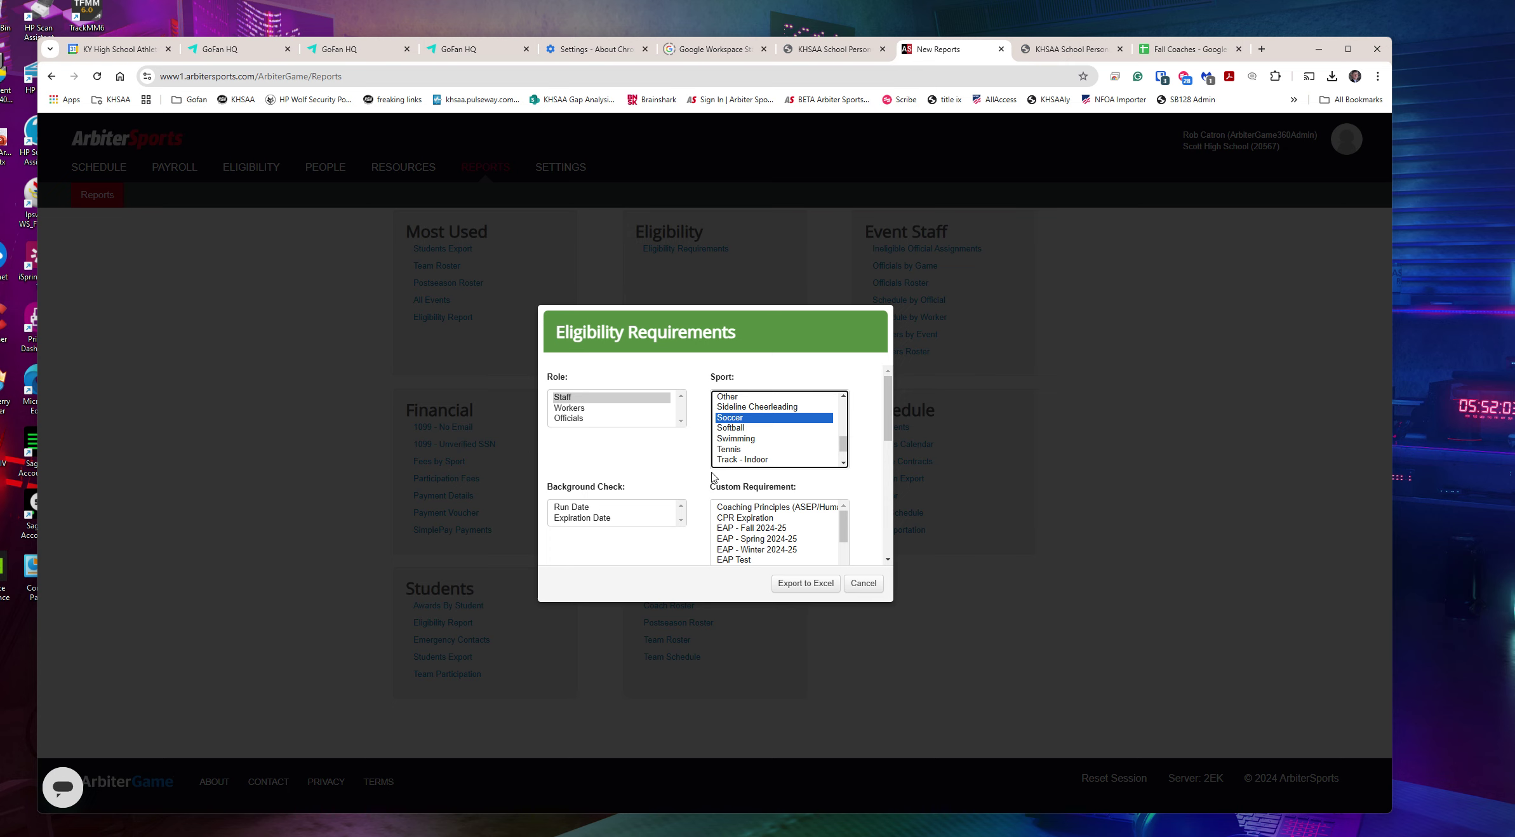
Step: Select CPR Expiration and EAP - Fall 2024-25 as the custom requirements
{"action": "left_click_drag", "start_coordinate": [890, 387], "coordinate": [890, 426]}
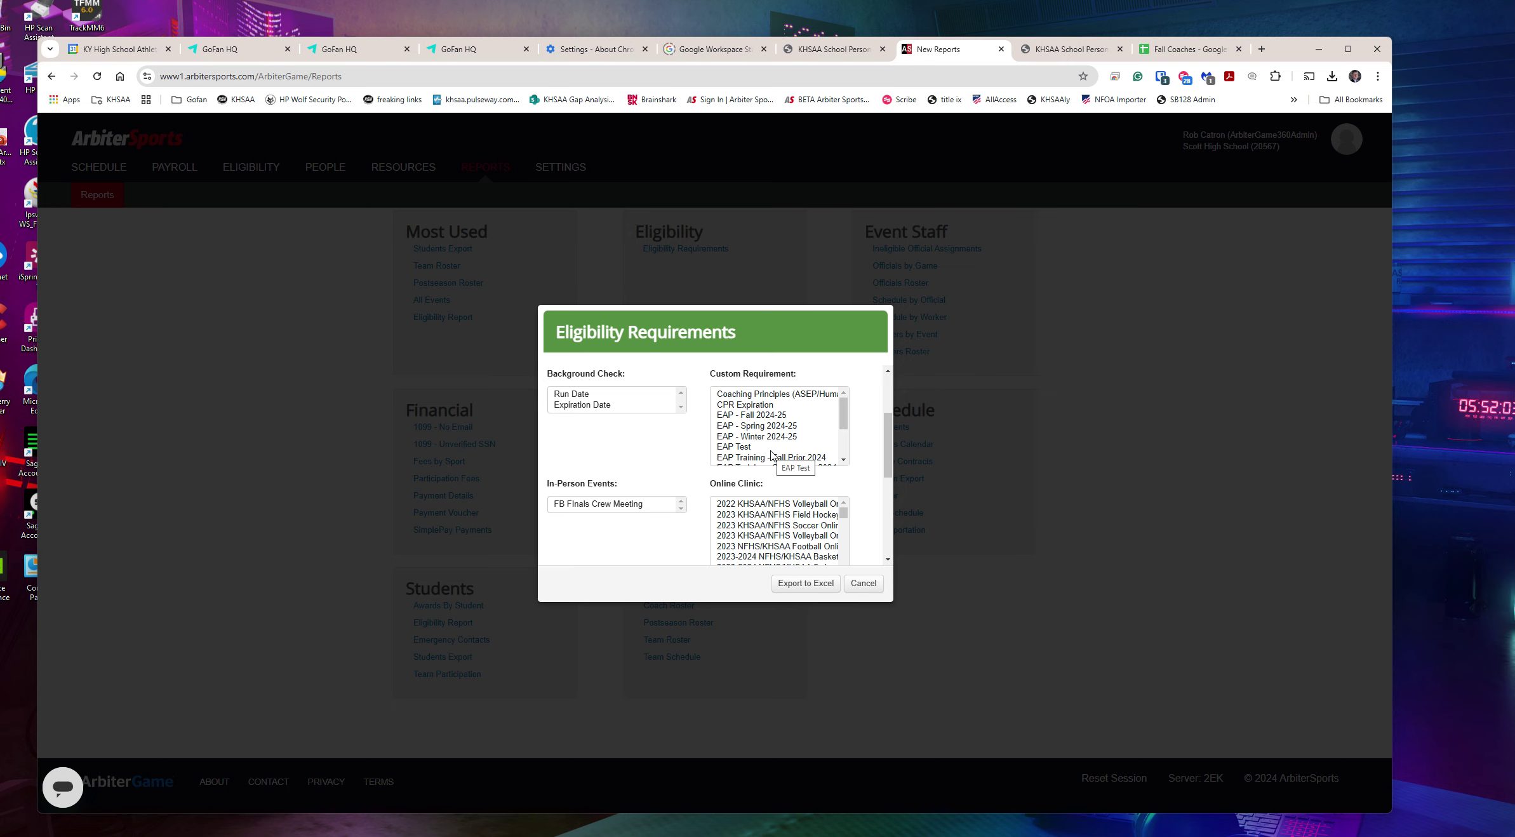
{"action": "left_click", "coordinate": [735, 407]}
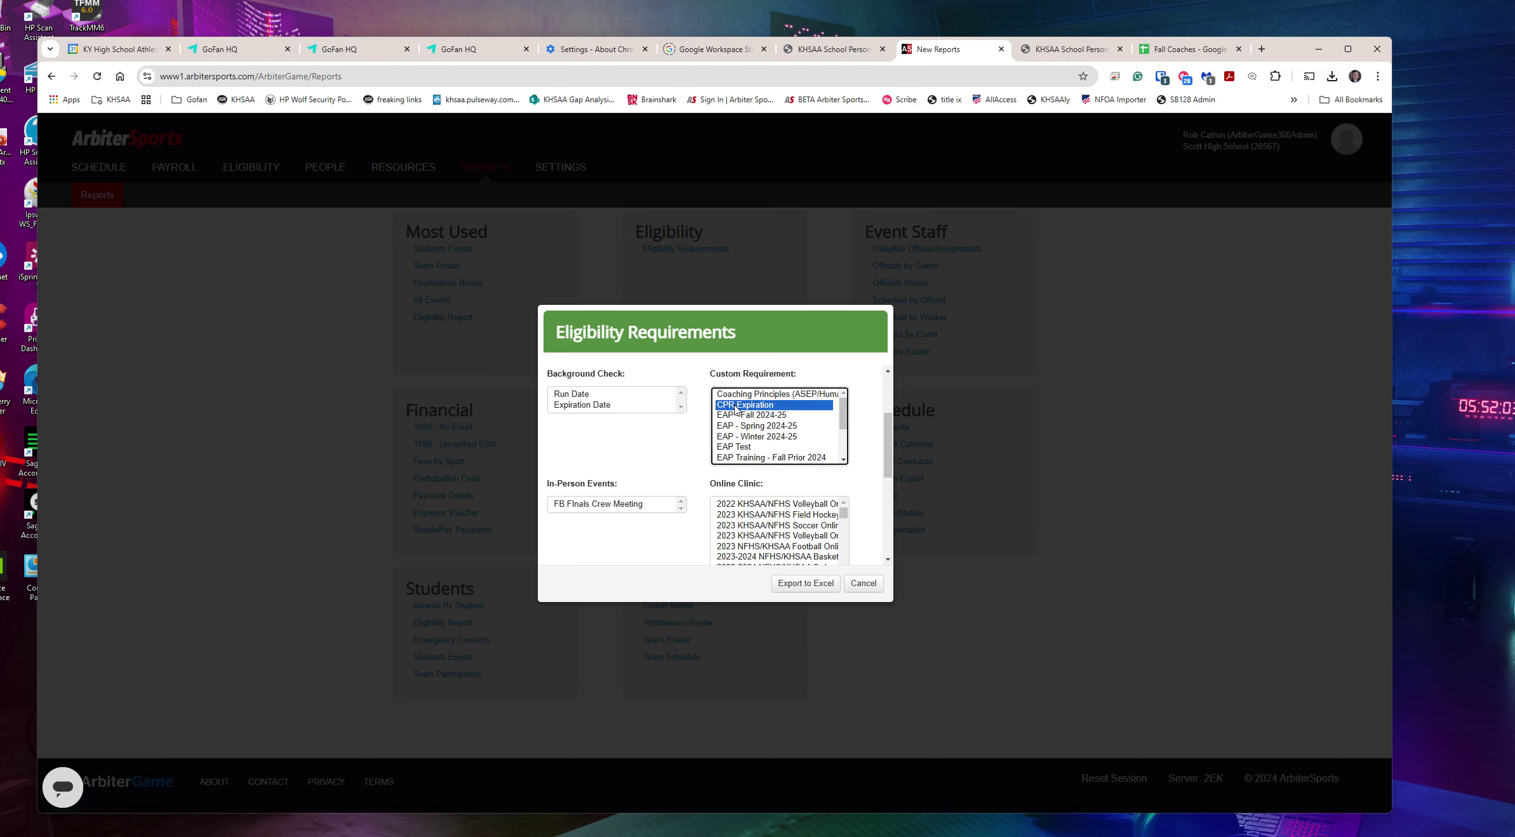
{"action": "left_click", "coordinate": [775, 416], "text": "ctrl"}
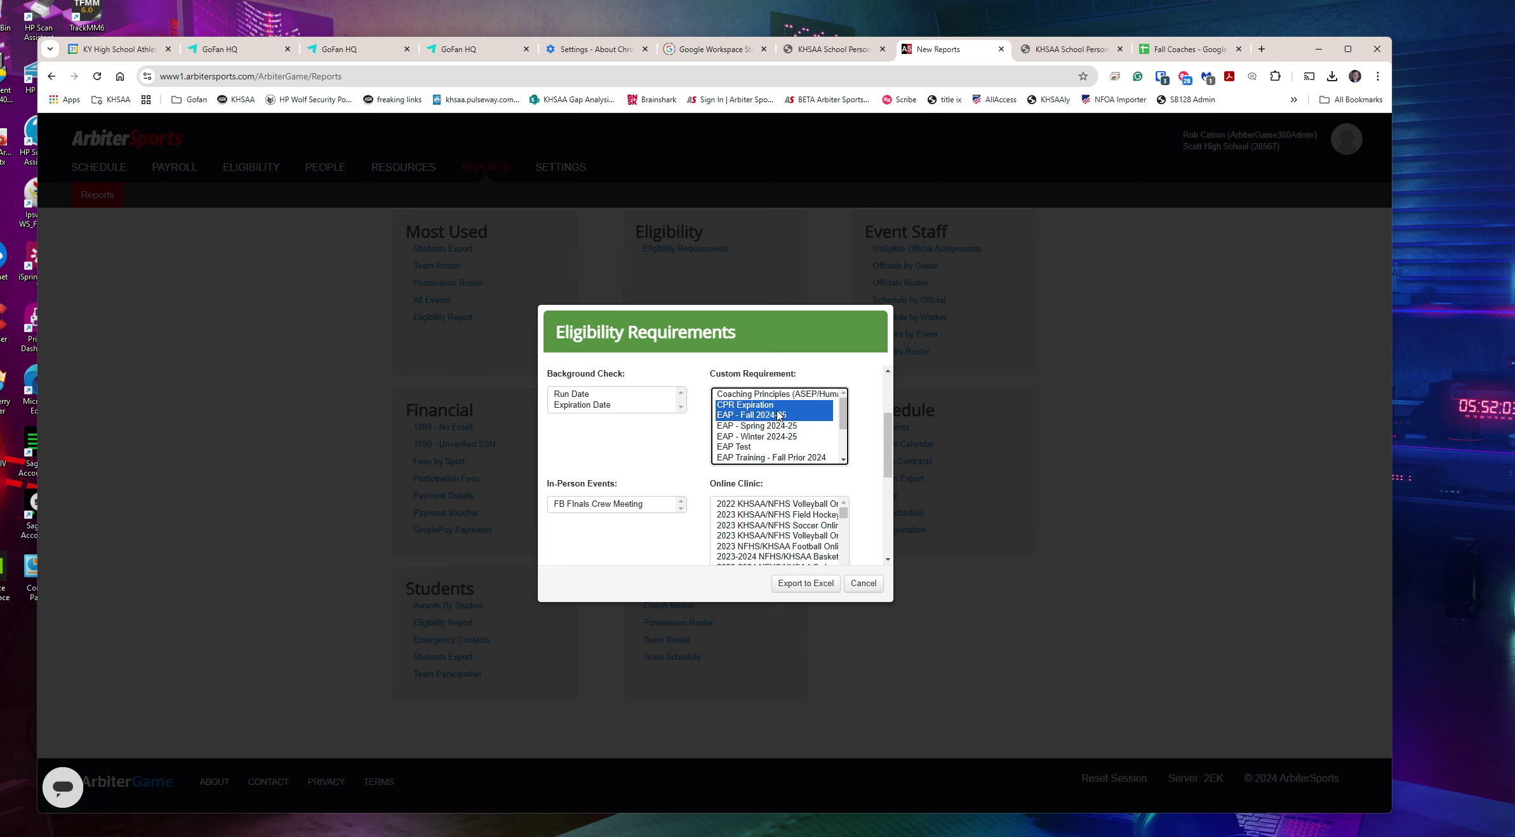
Step: Select the 2024 KHSAA Golf and 2024 KHSAA/NFHS Cross Country online rules clinics as online clinic requirements
{"action": "scroll", "coordinate": [852, 434], "scroll_direction": "down", "scroll_amount": 2}
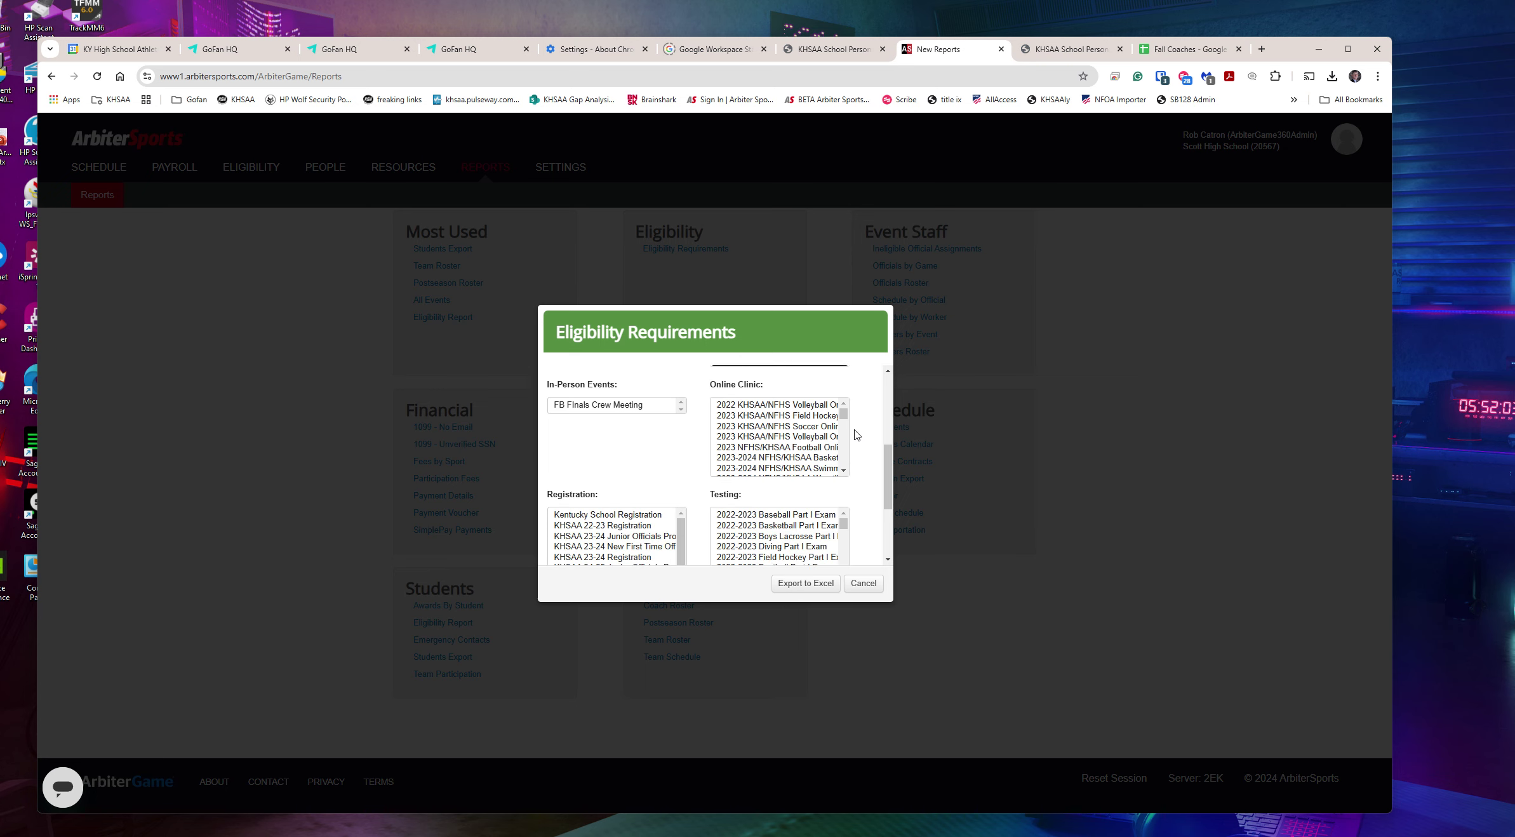
{"action": "scroll", "coordinate": [874, 419], "scroll_direction": "up", "scroll_amount": 1}
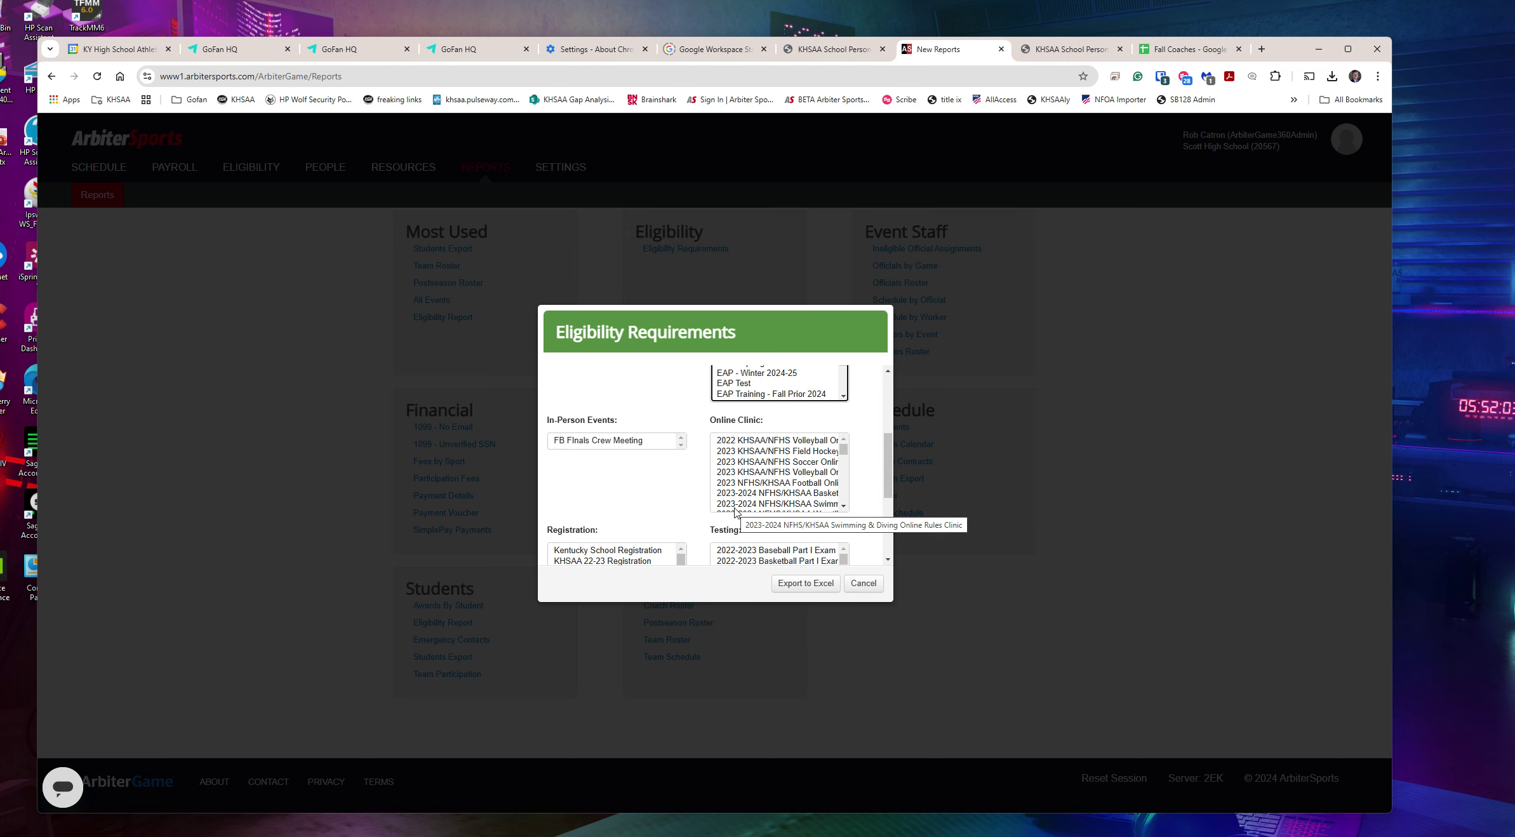
{"action": "left_click", "coordinate": [843, 506]}
{"action": "left_click", "coordinate": [842, 506]}
{"action": "left_click", "coordinate": [842, 506]}
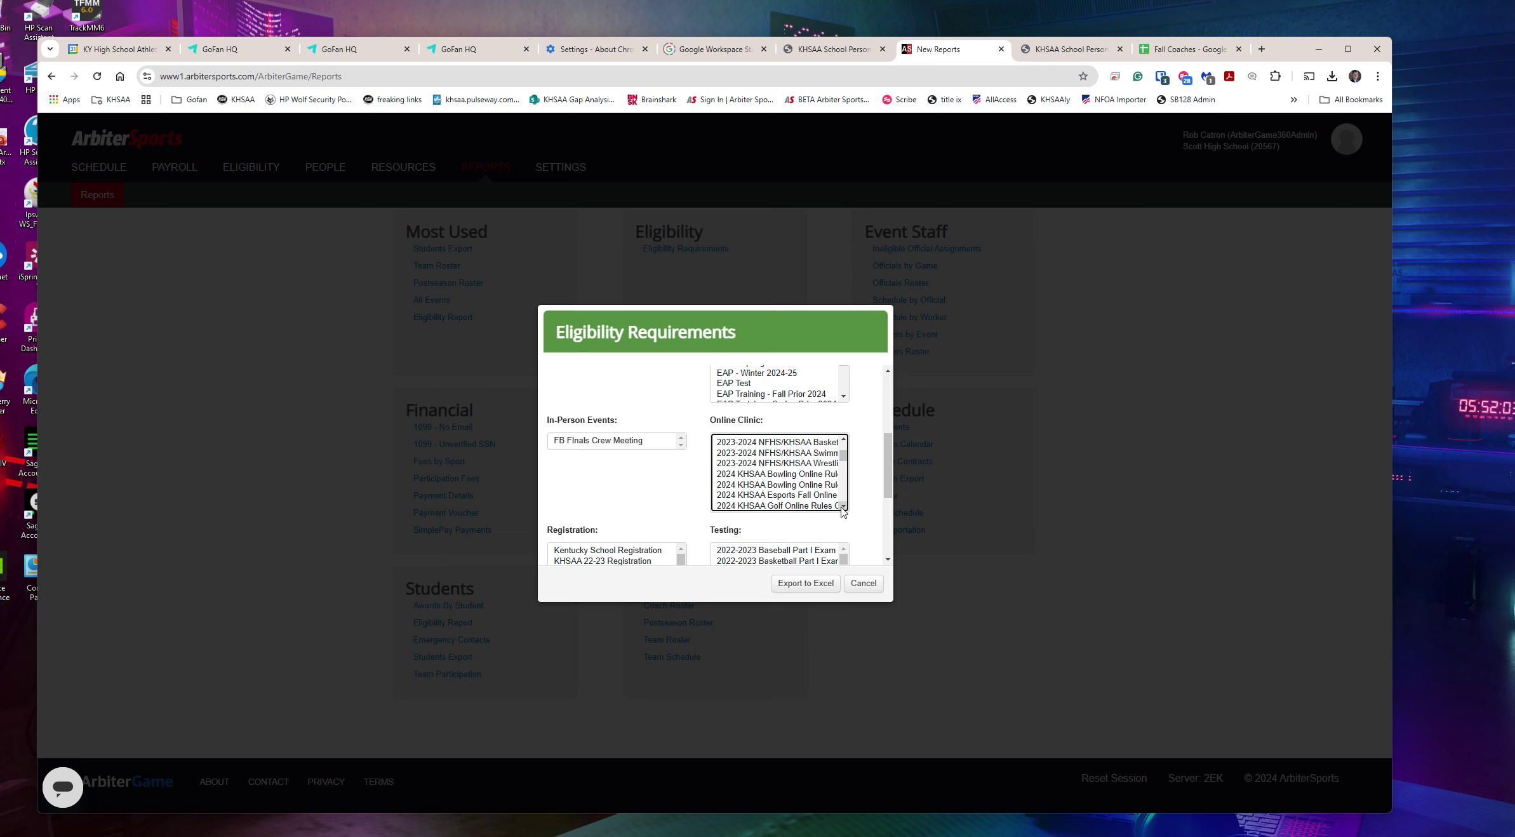
{"action": "left_click", "coordinate": [843, 506]}
{"action": "left_click", "coordinate": [842, 506]}
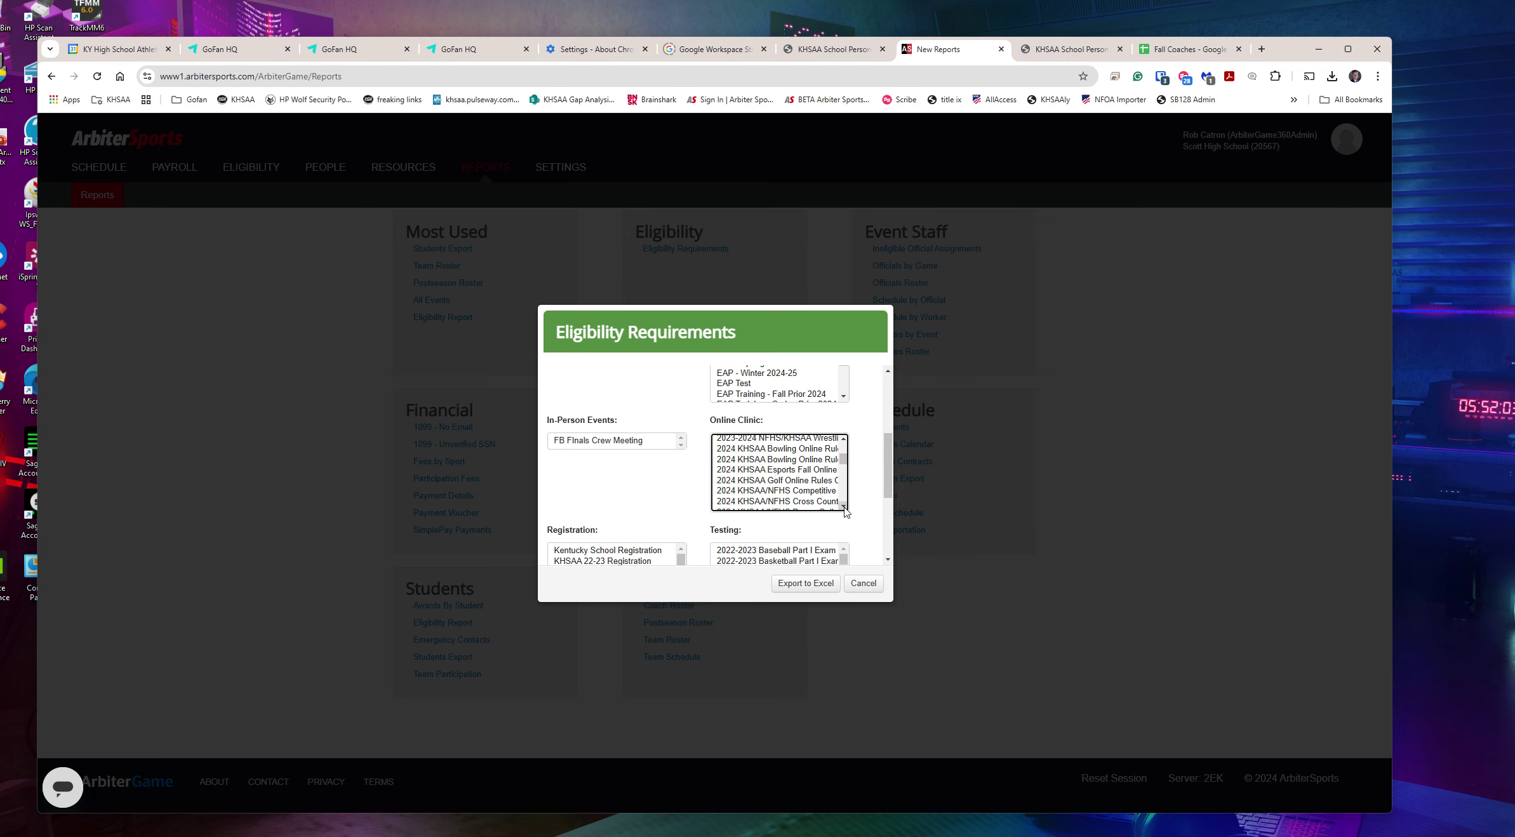
{"action": "left_click", "coordinate": [805, 481]}
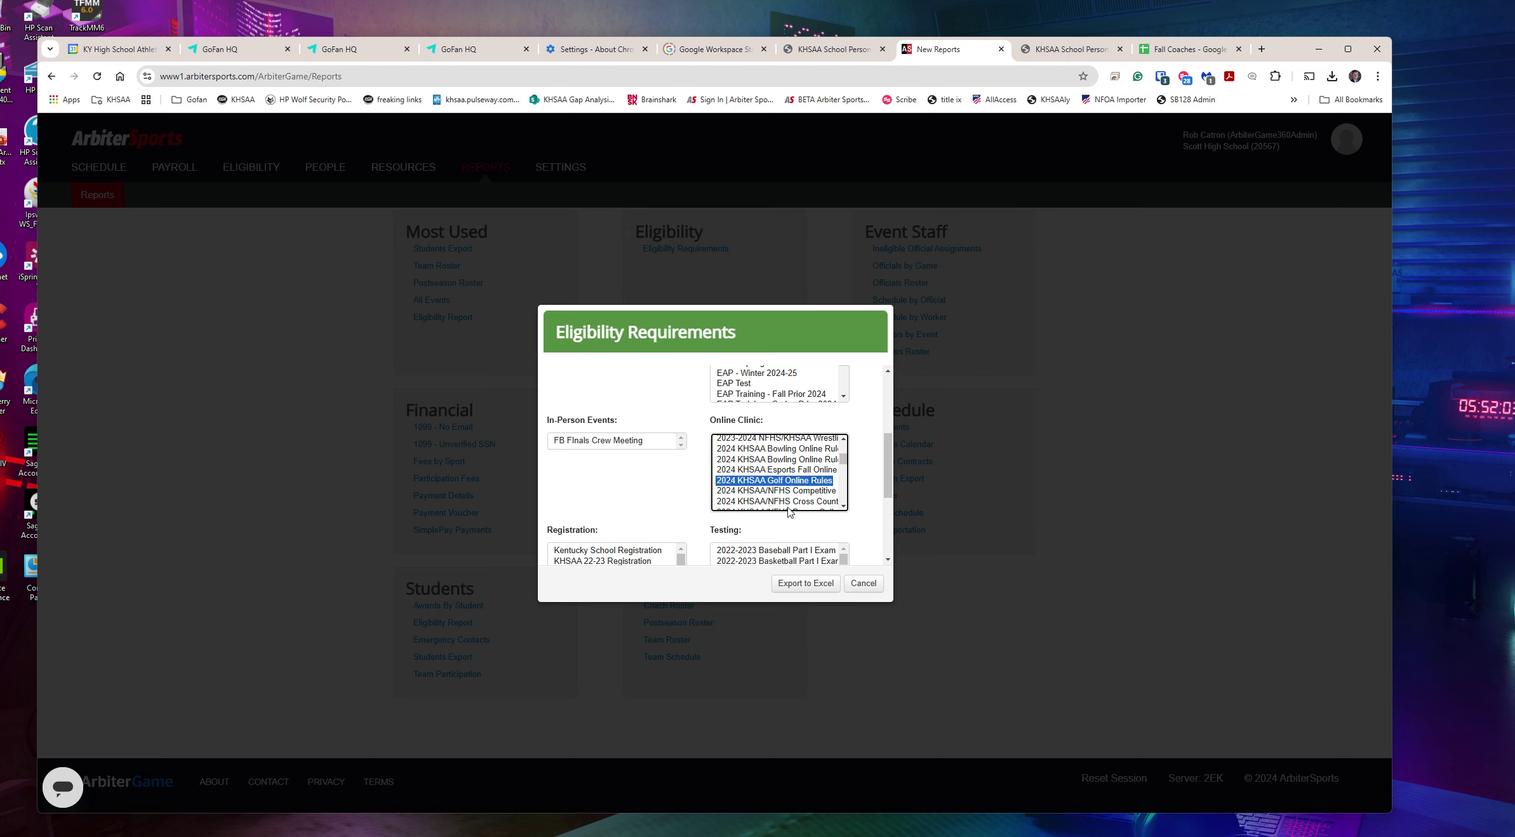
{"action": "left_click", "coordinate": [844, 505]}
{"action": "left_click", "coordinate": [843, 505]}
{"action": "left_click", "coordinate": [804, 477], "text": "ctrl"}
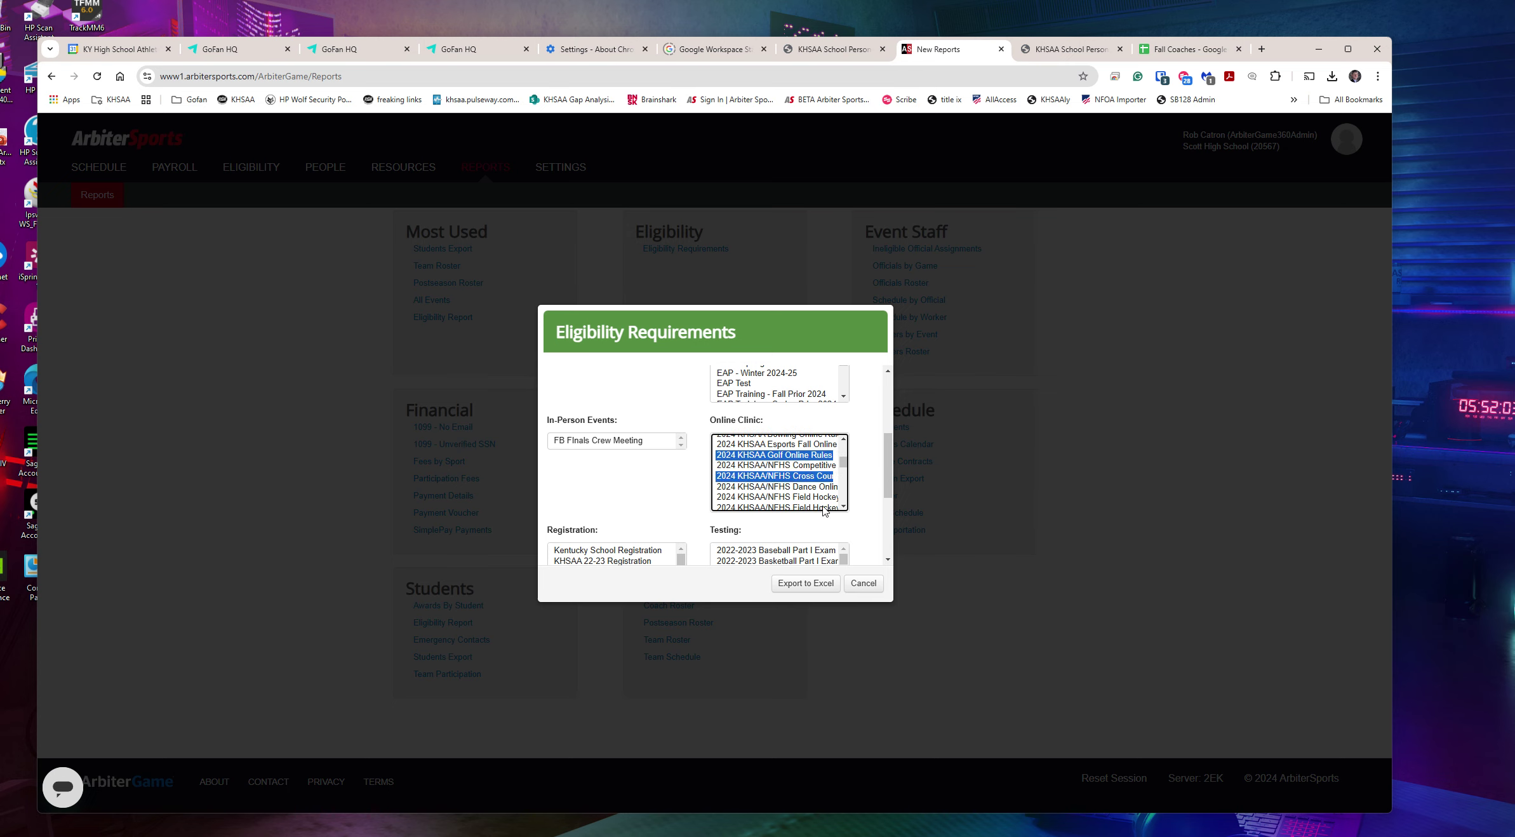
Step: Add the first-listed 2024 KHSAA/NFHS Football, Girls Volleyball and Soccer clinics to the online clinic selection
{"action": "left_click", "coordinate": [844, 506]}
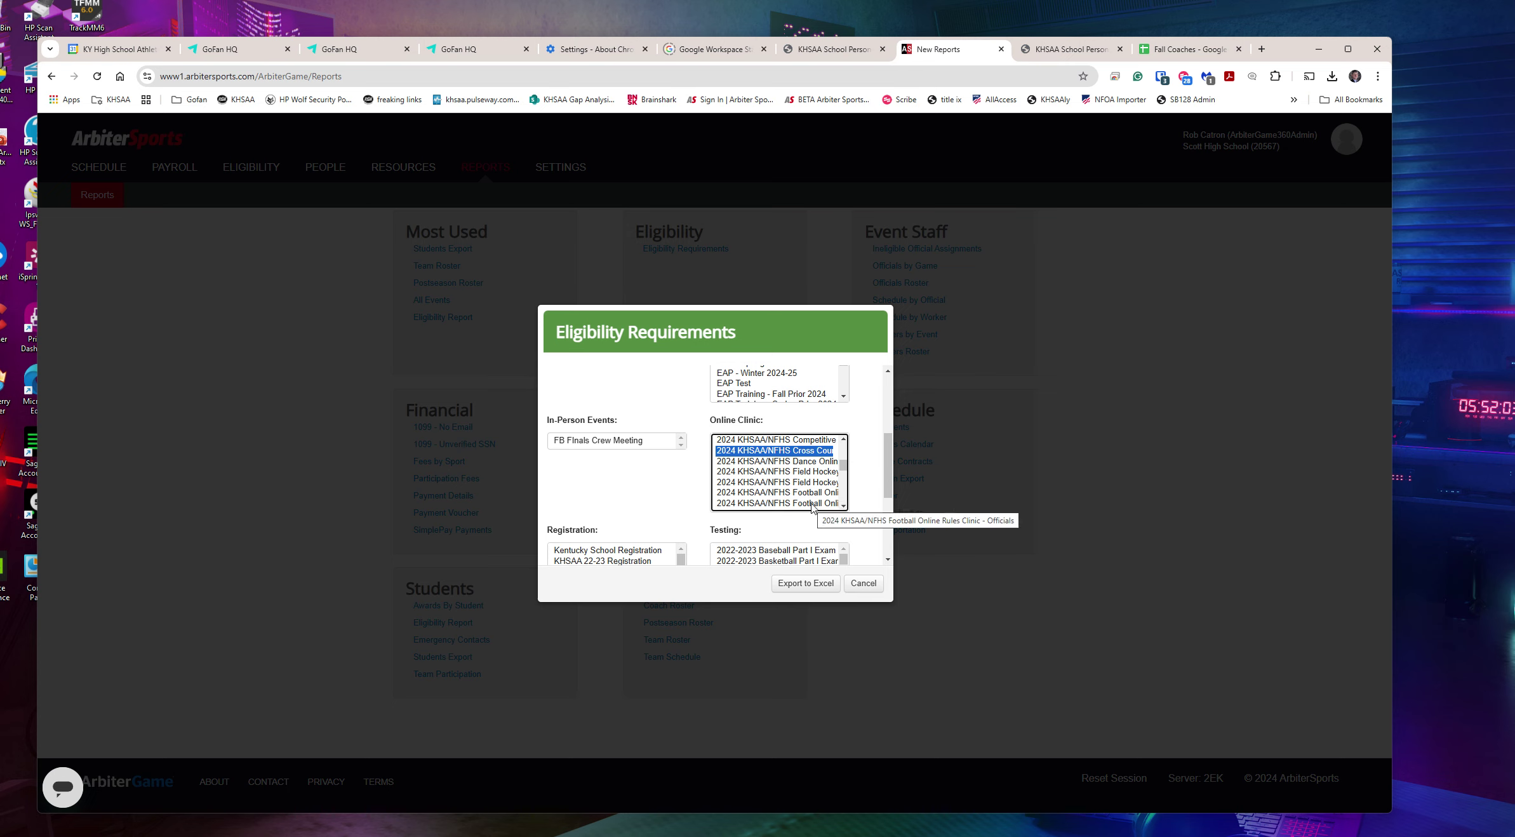
{"action": "left_click", "coordinate": [813, 494]}
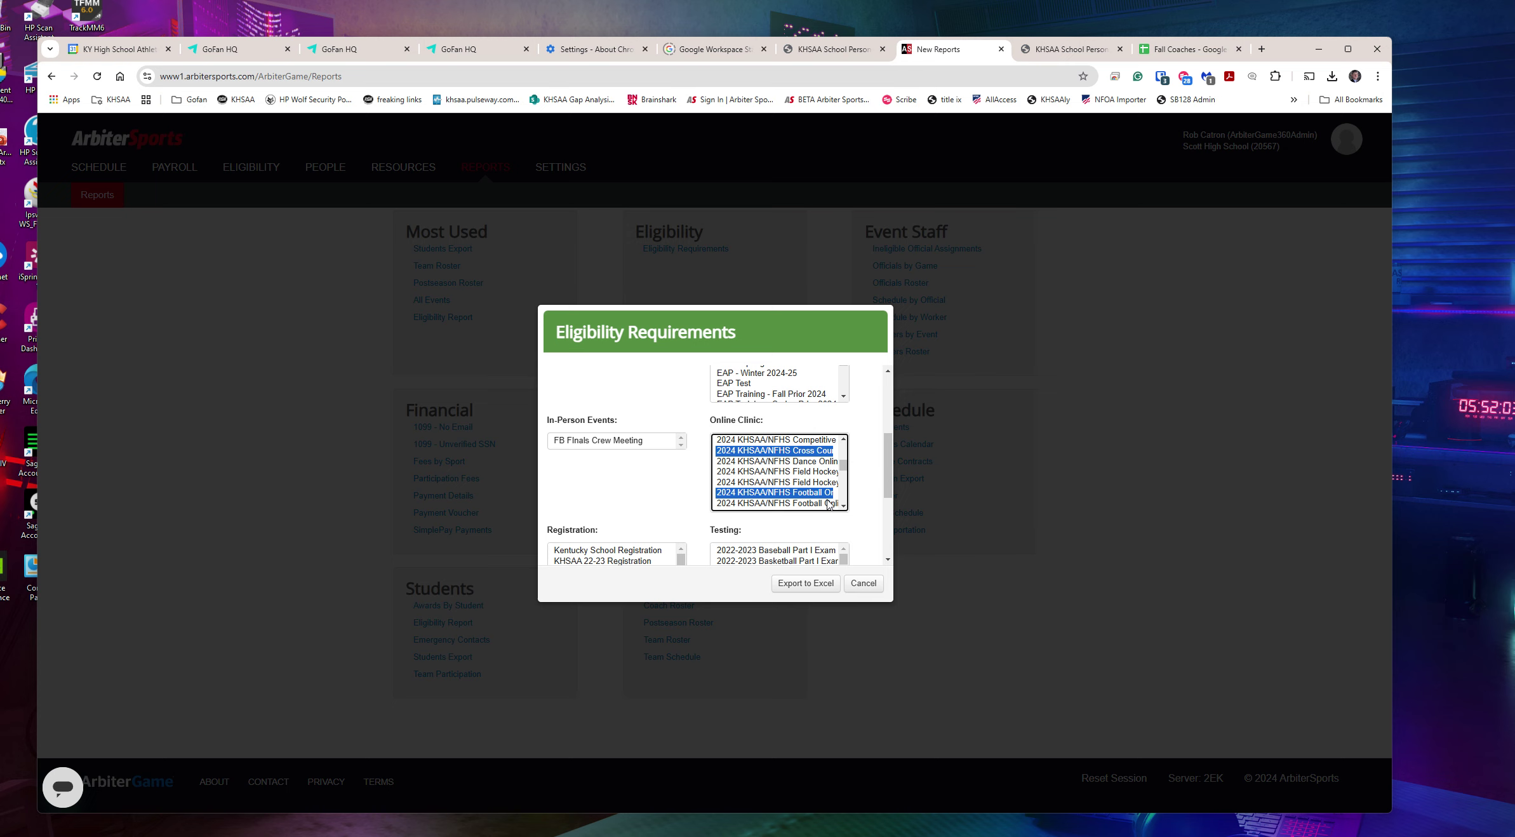
{"action": "left_click", "coordinate": [844, 507]}
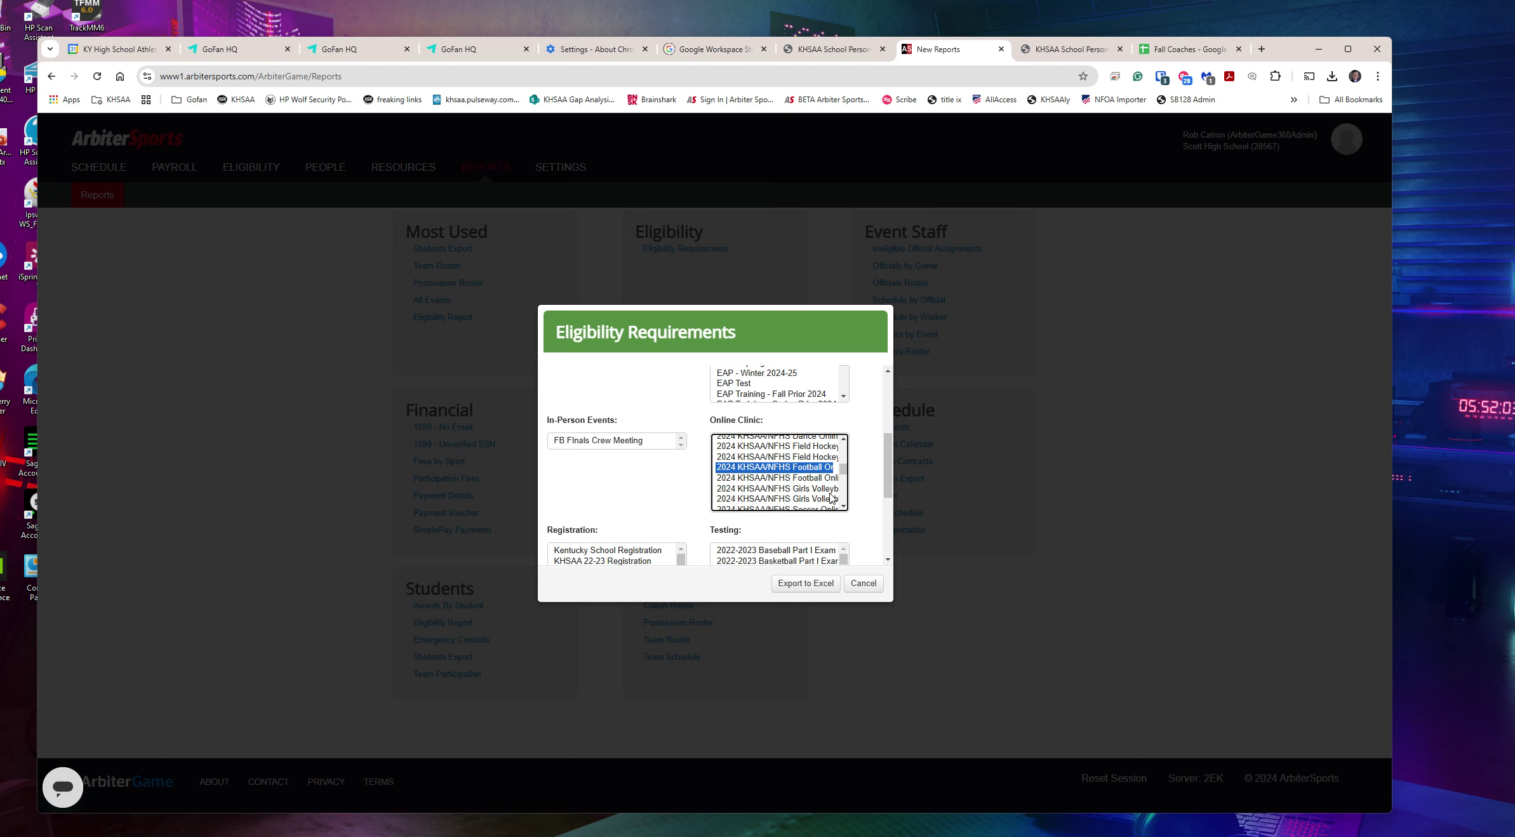
{"action": "left_click", "coordinate": [816, 490], "text": "ctrl"}
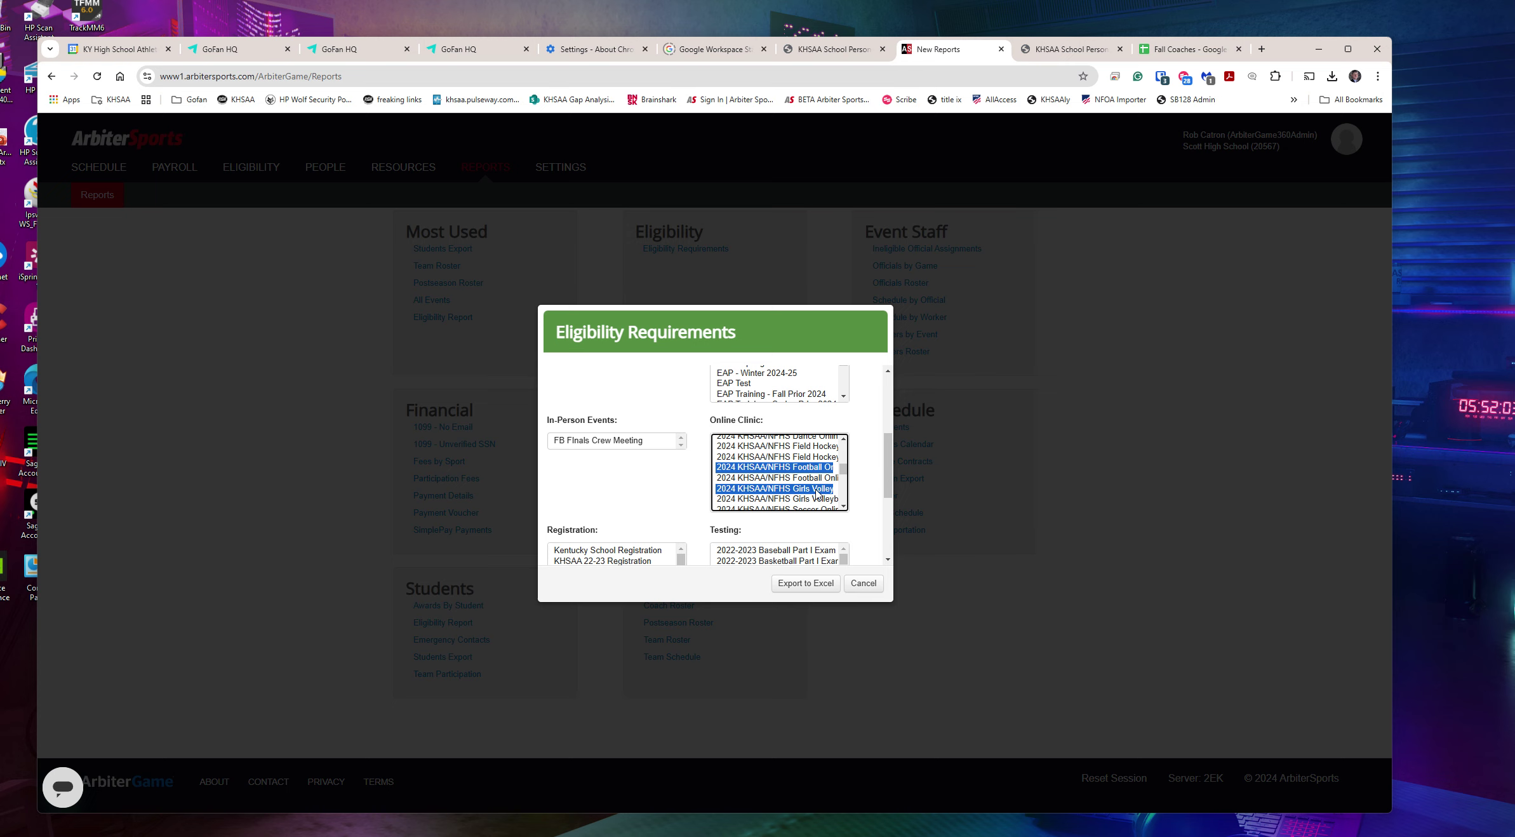
{"action": "left_click", "coordinate": [844, 507]}
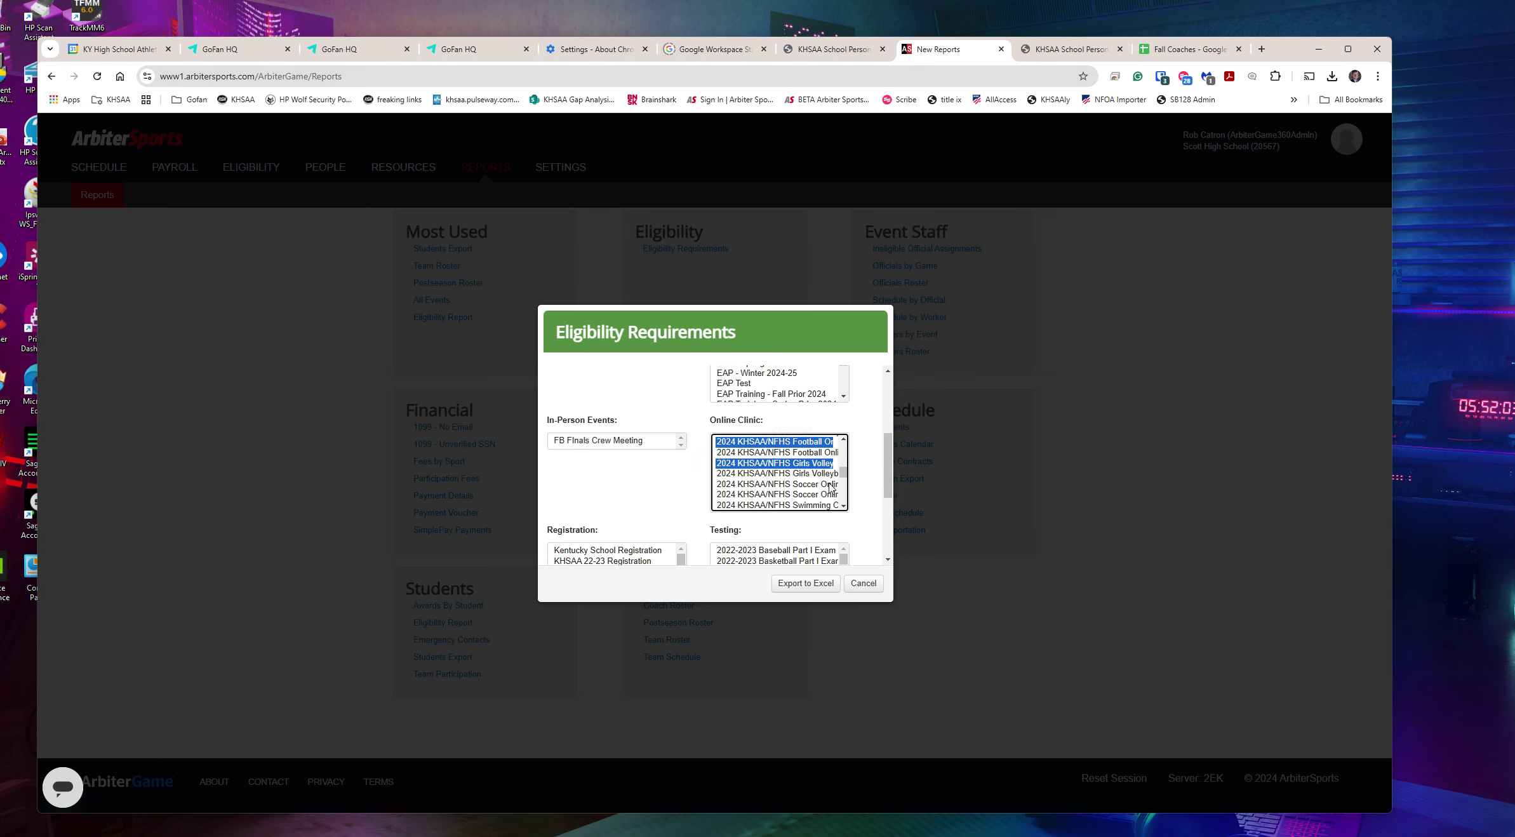
{"action": "left_click", "coordinate": [828, 486], "text": "ctrl"}
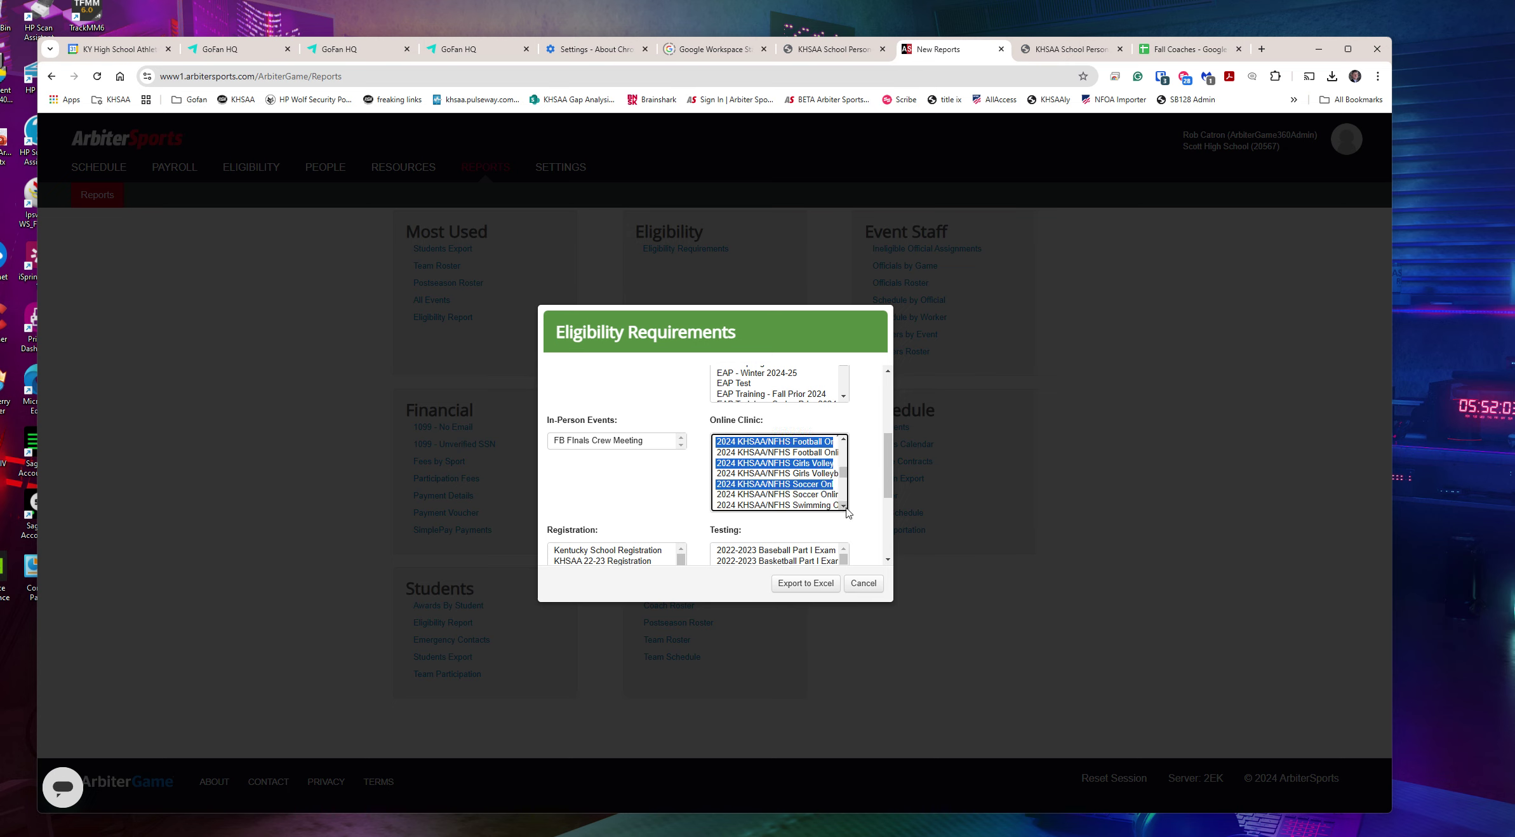
Step: Add KMA/KHSAA Sport Safety 2023-24 and all the KMA/KHSAA Sports Safety Module courses to the online clinic selection
{"action": "left_click", "coordinate": [845, 507]}
{"action": "left_click", "coordinate": [845, 508]}
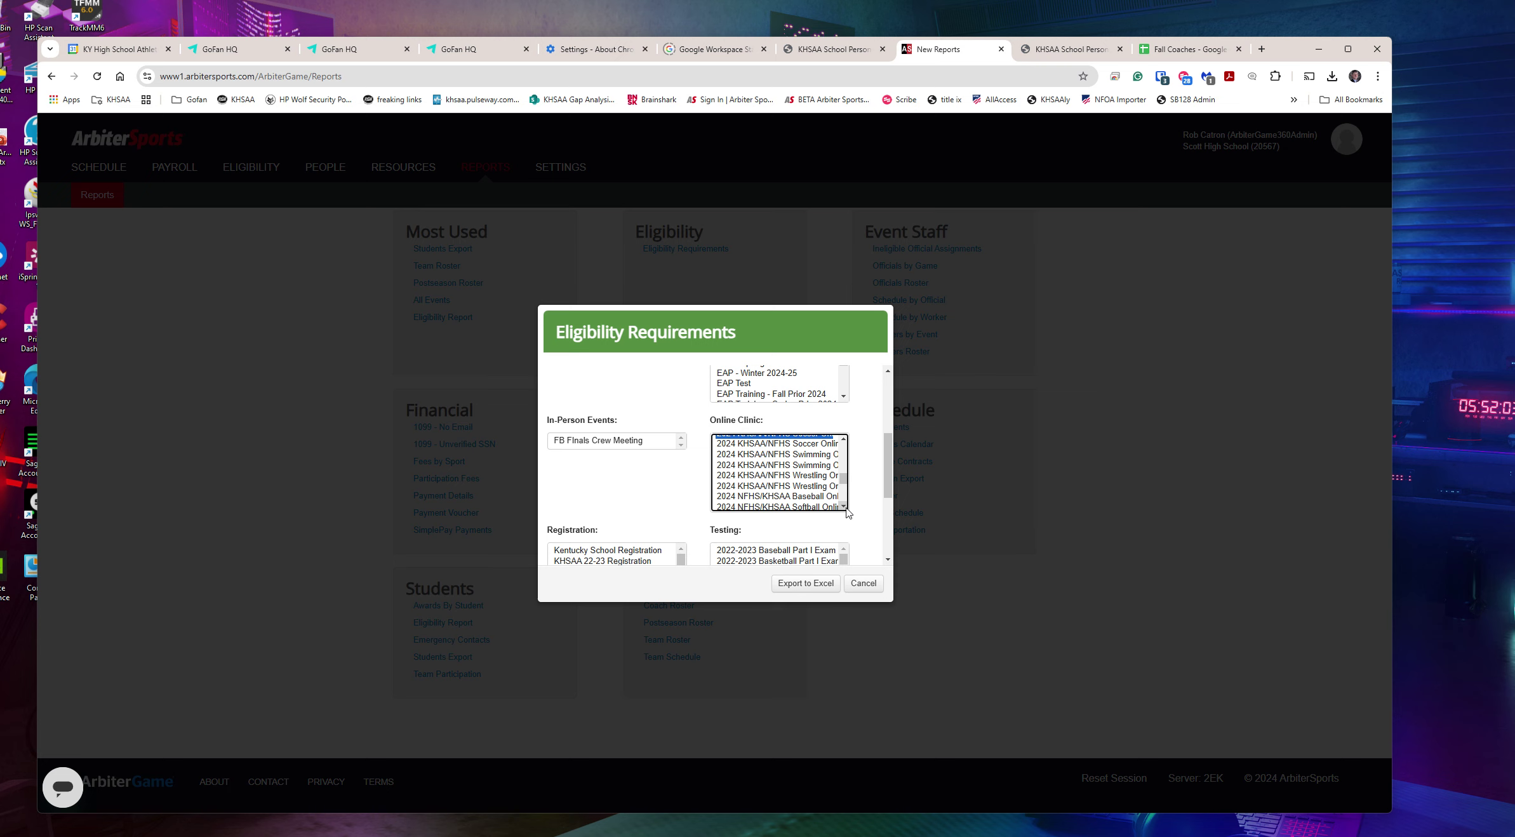
{"action": "left_click", "coordinate": [844, 507]}
{"action": "left_click", "coordinate": [845, 508]}
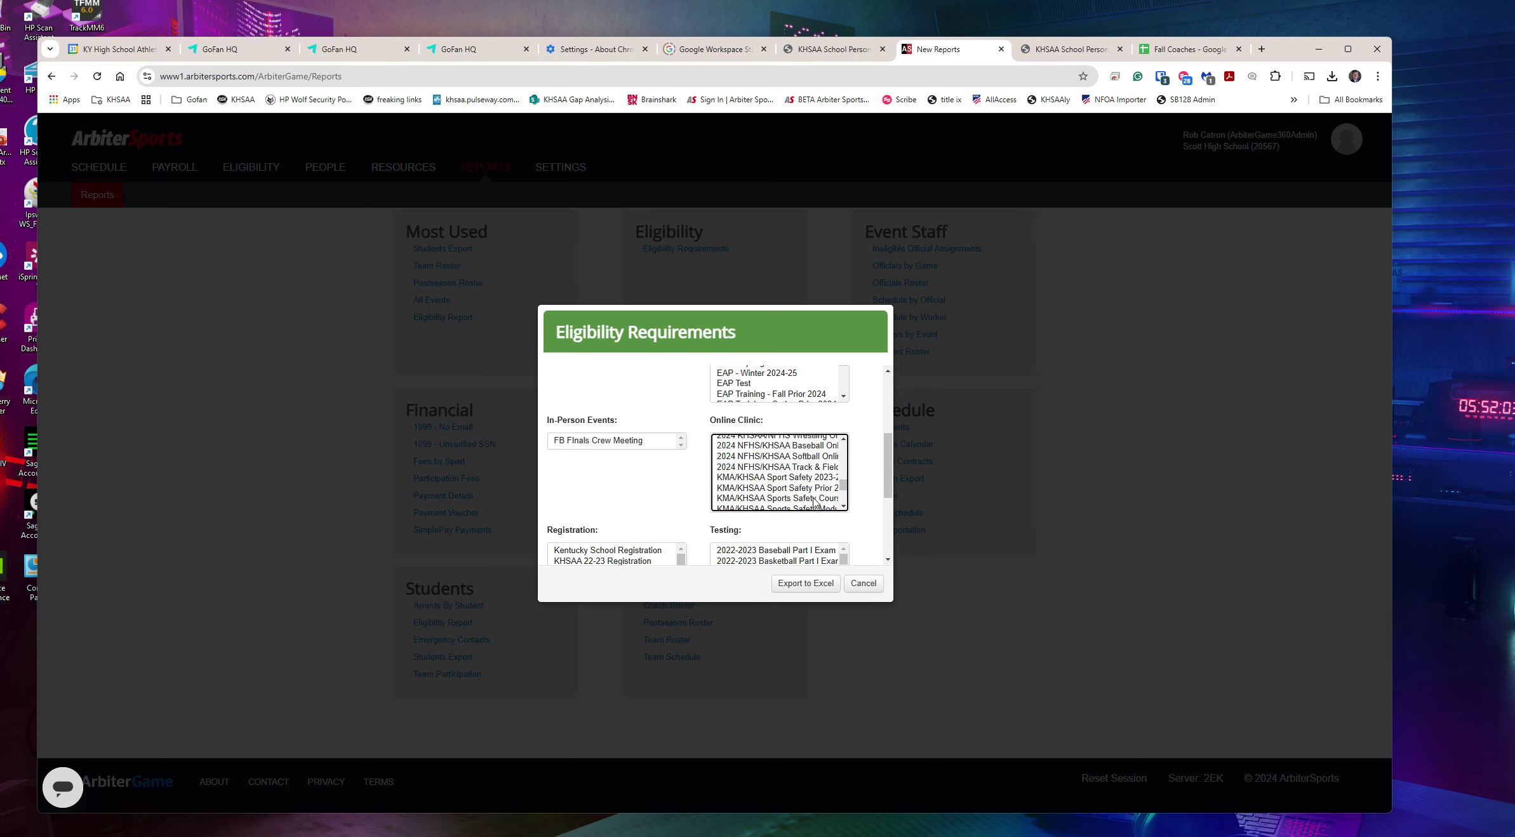
{"action": "left_click", "coordinate": [785, 481]}
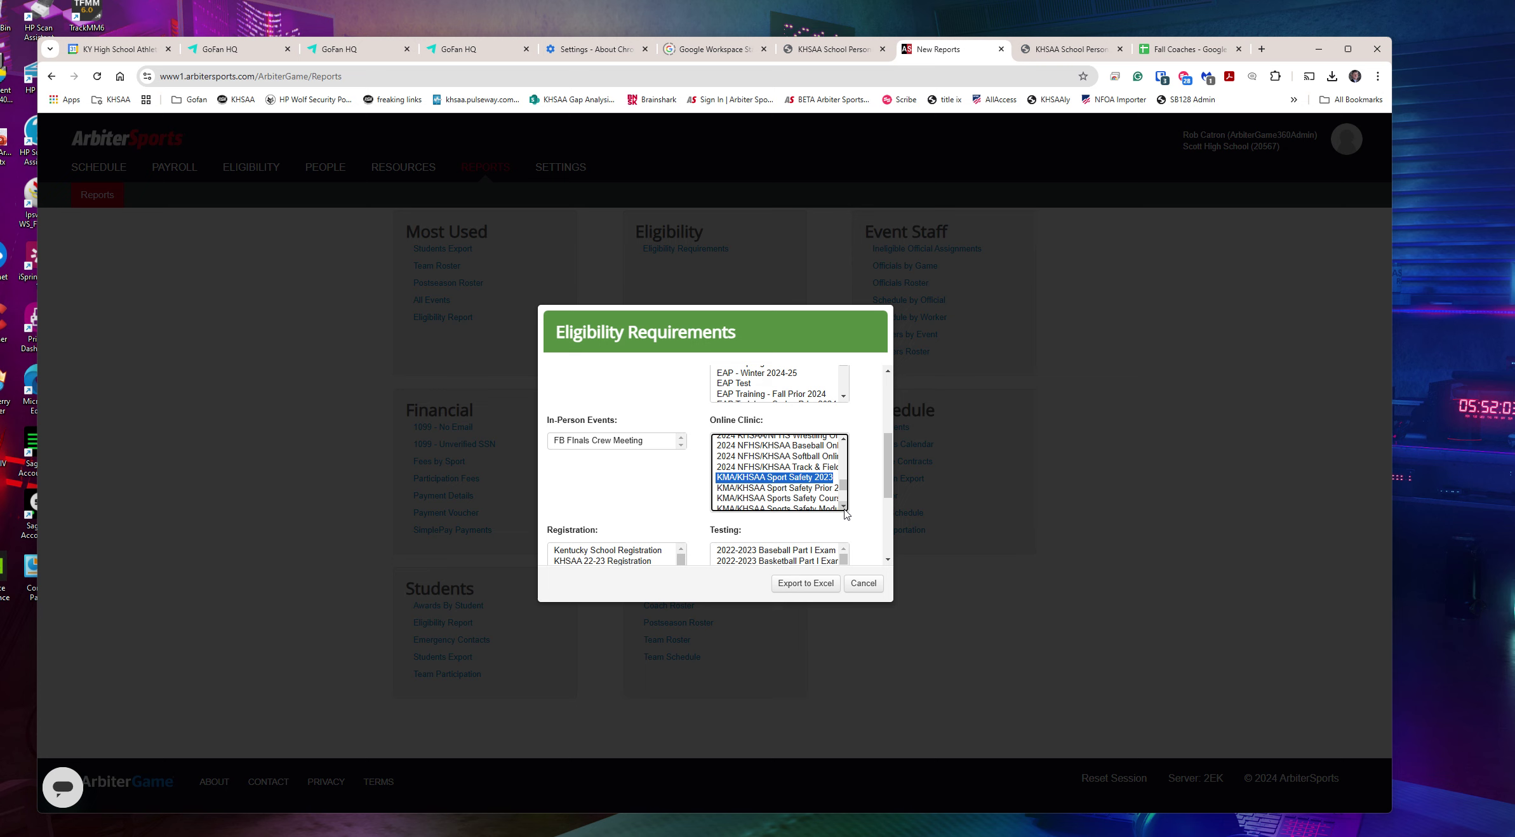
{"action": "scroll", "coordinate": [844, 508], "scroll_direction": "down", "scroll_amount": 2}
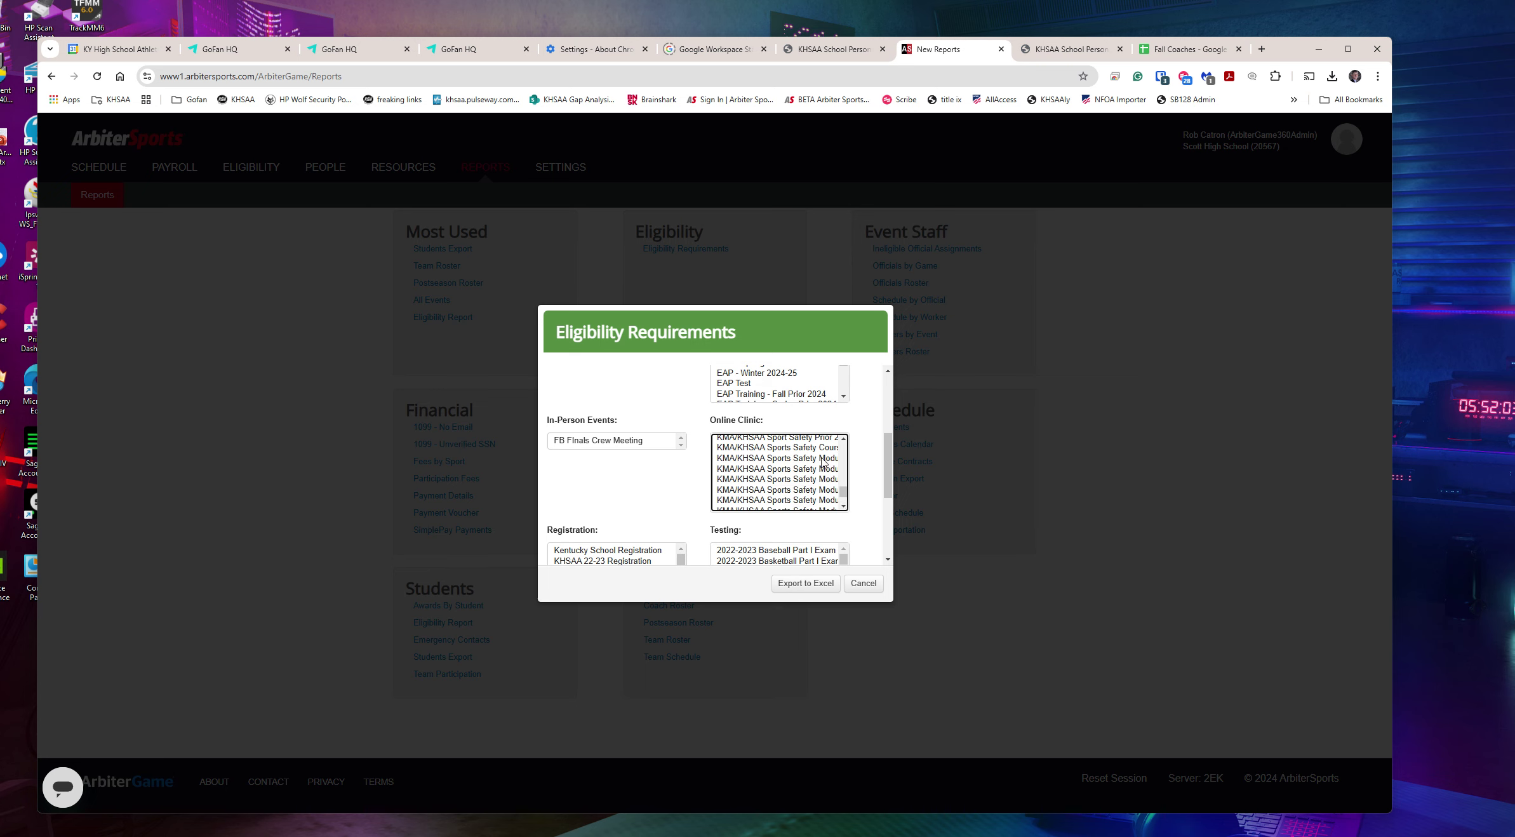
{"action": "left_click_drag", "start_coordinate": [822, 458], "coordinate": [832, 508]}
{"action": "scroll", "coordinate": [829, 489], "scroll_direction": "down", "scroll_amount": 1}
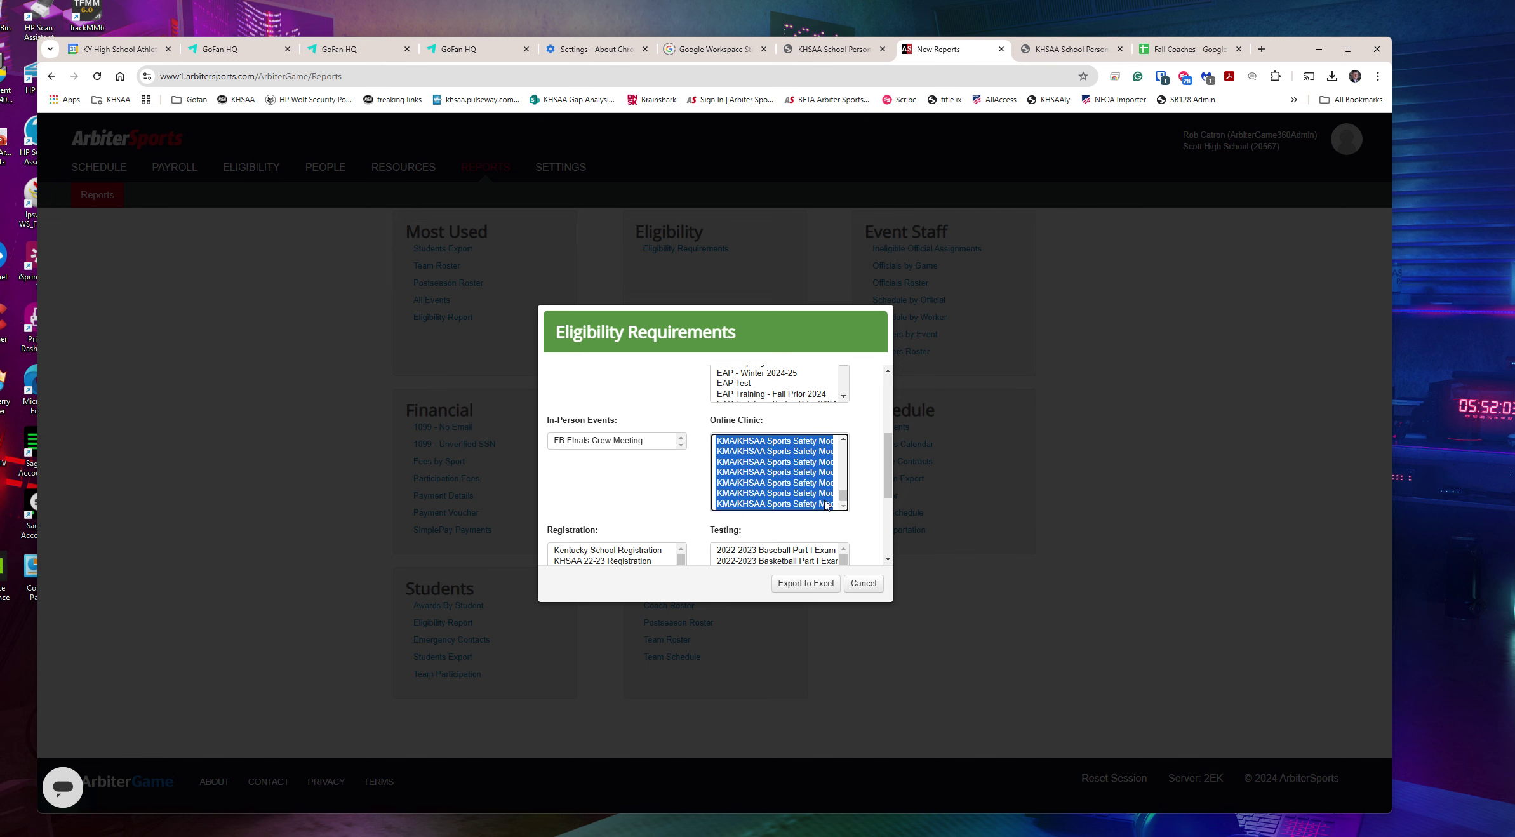
Step: Select Fundamentals of Coaching as the NFHS Learn requirement for the report
{"action": "scroll", "coordinate": [872, 472], "scroll_direction": "down", "scroll_amount": 2}
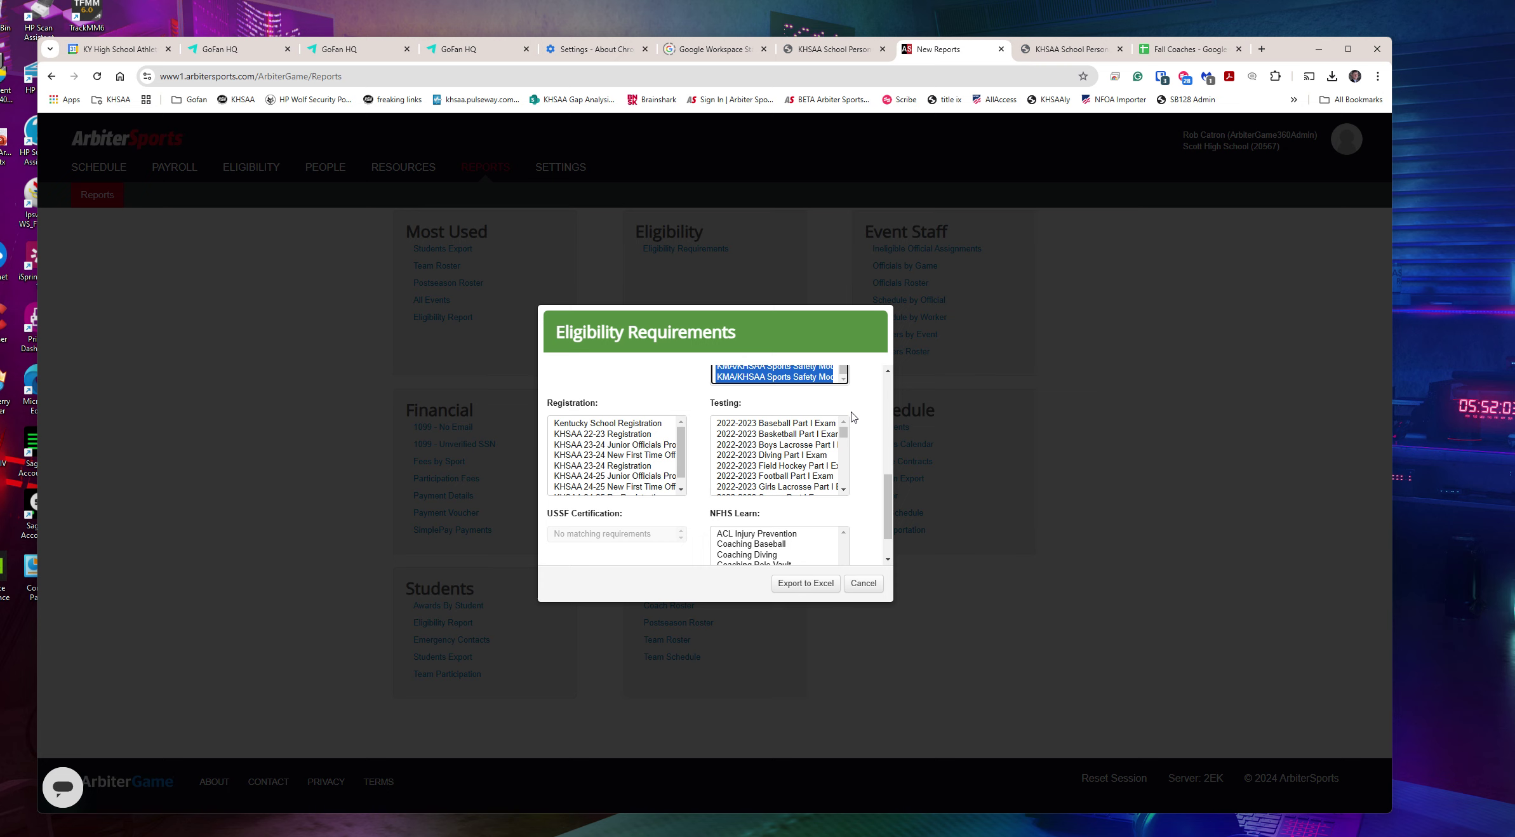
{"action": "scroll", "coordinate": [853, 416], "scroll_direction": "down", "scroll_amount": 1}
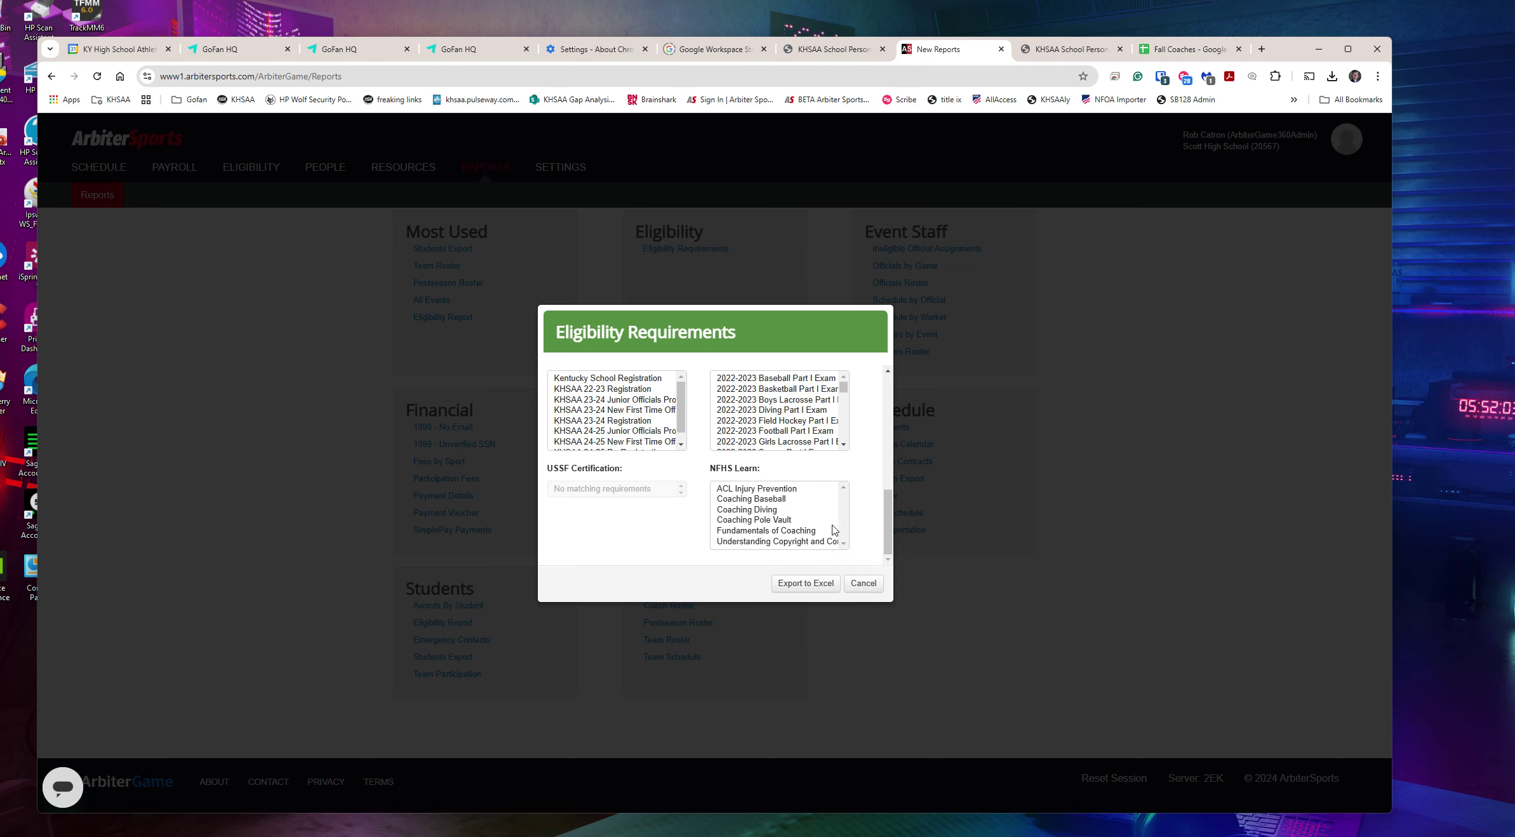
{"action": "scroll", "coordinate": [856, 503], "scroll_direction": "up", "scroll_amount": 3}
{"action": "scroll", "coordinate": [855, 503], "scroll_direction": "down", "scroll_amount": 5}
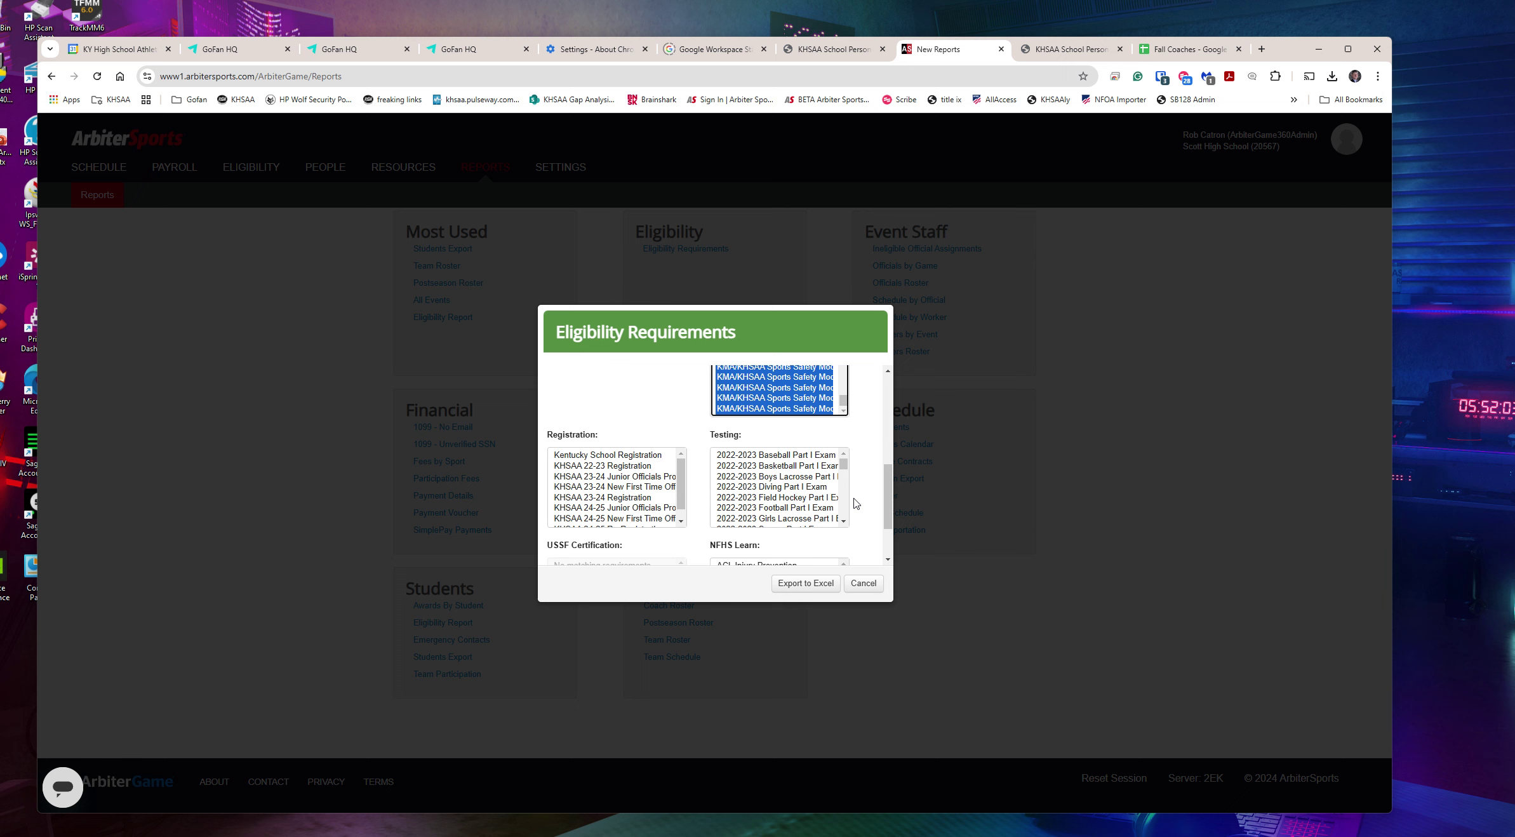
{"action": "left_click", "coordinate": [761, 533]}
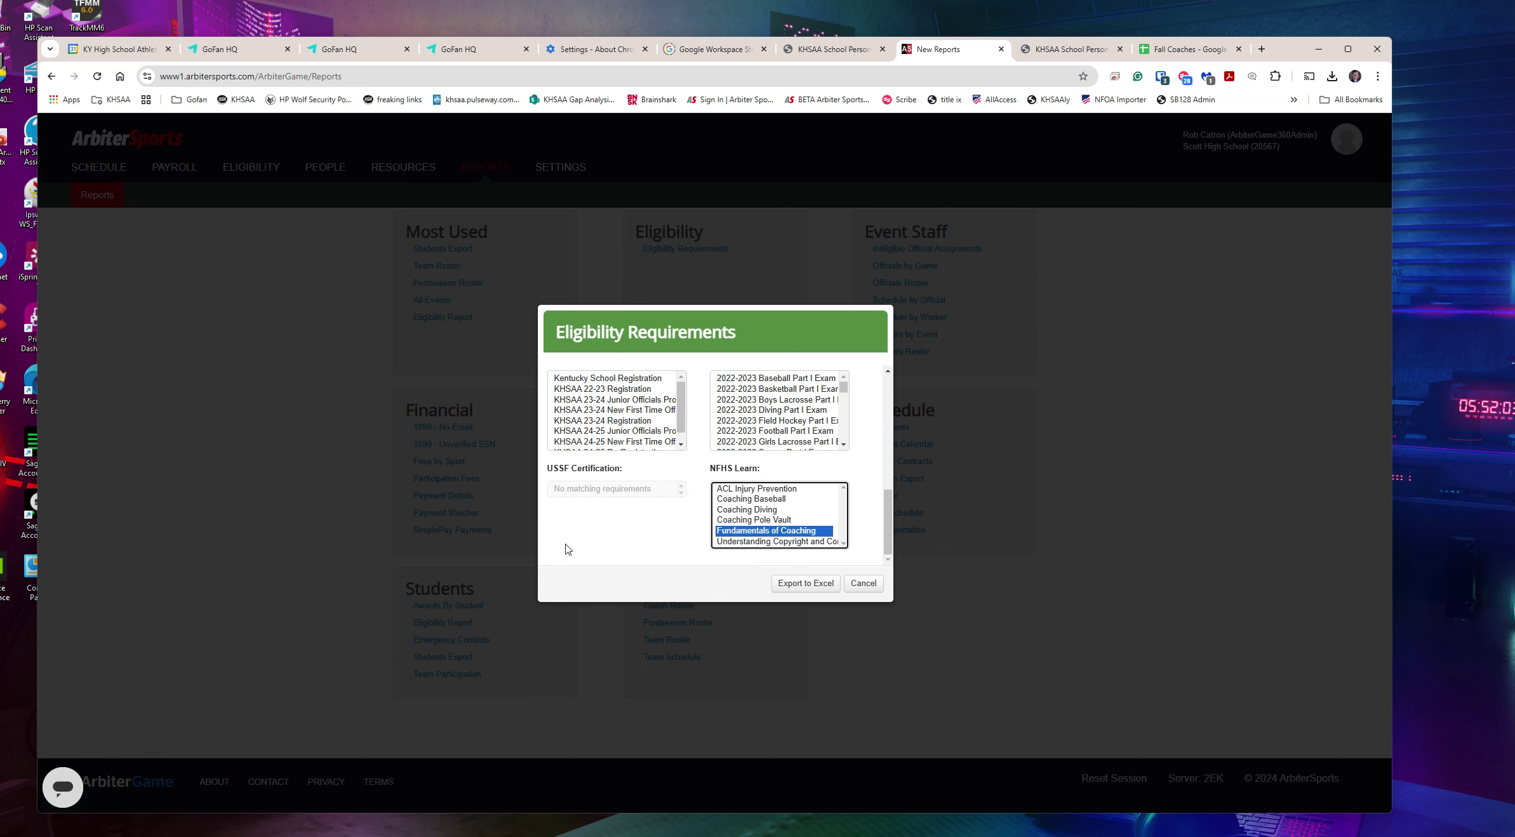
Step: Export the report to Excel as EligibilityRequirements (5).xlsx, then open the saved workbook and enable editing
{"action": "left_click", "coordinate": [781, 583]}
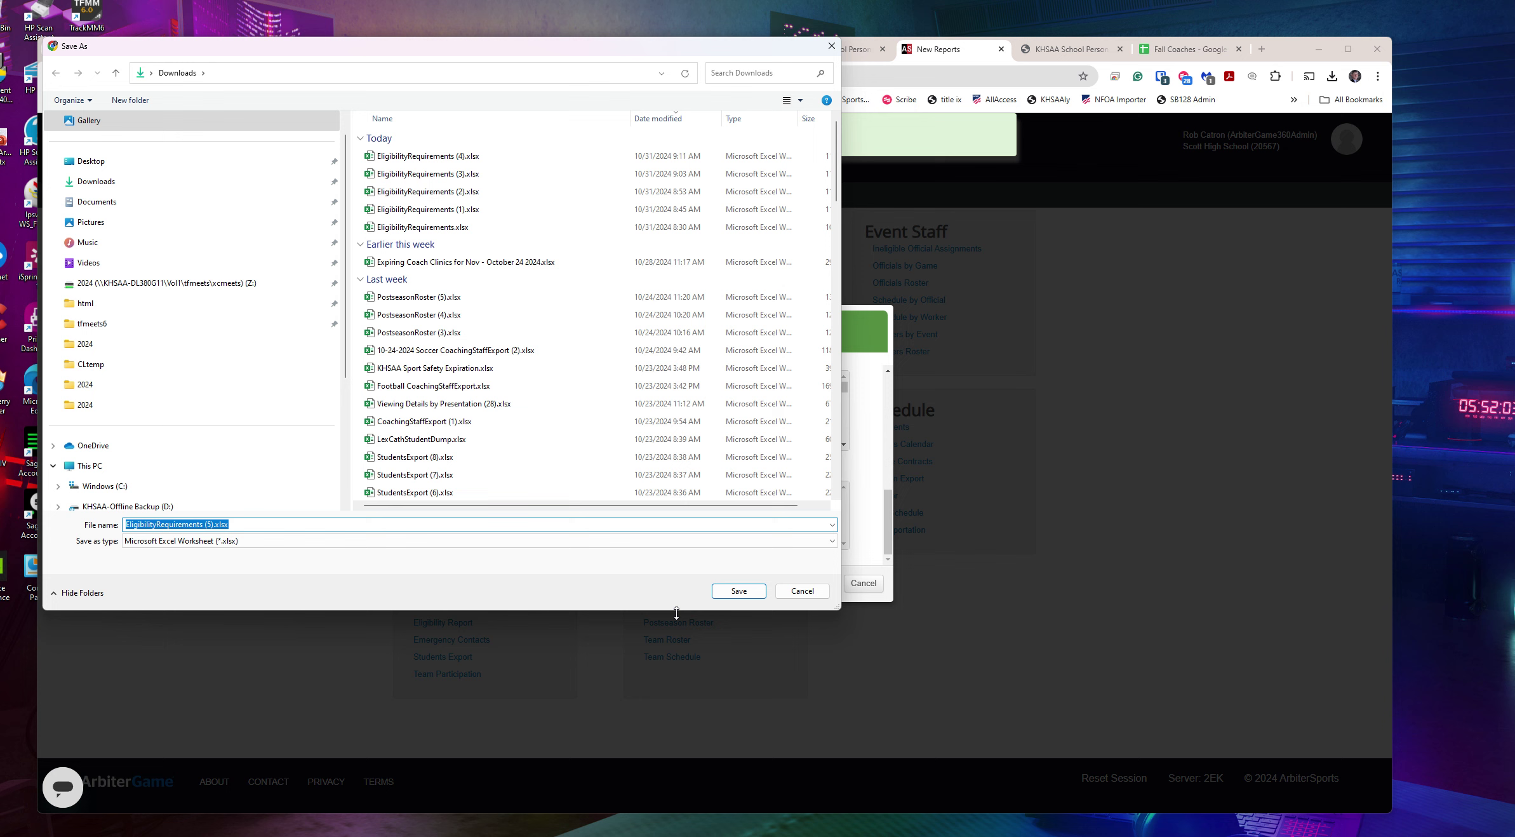
{"action": "left_click", "coordinate": [730, 592]}
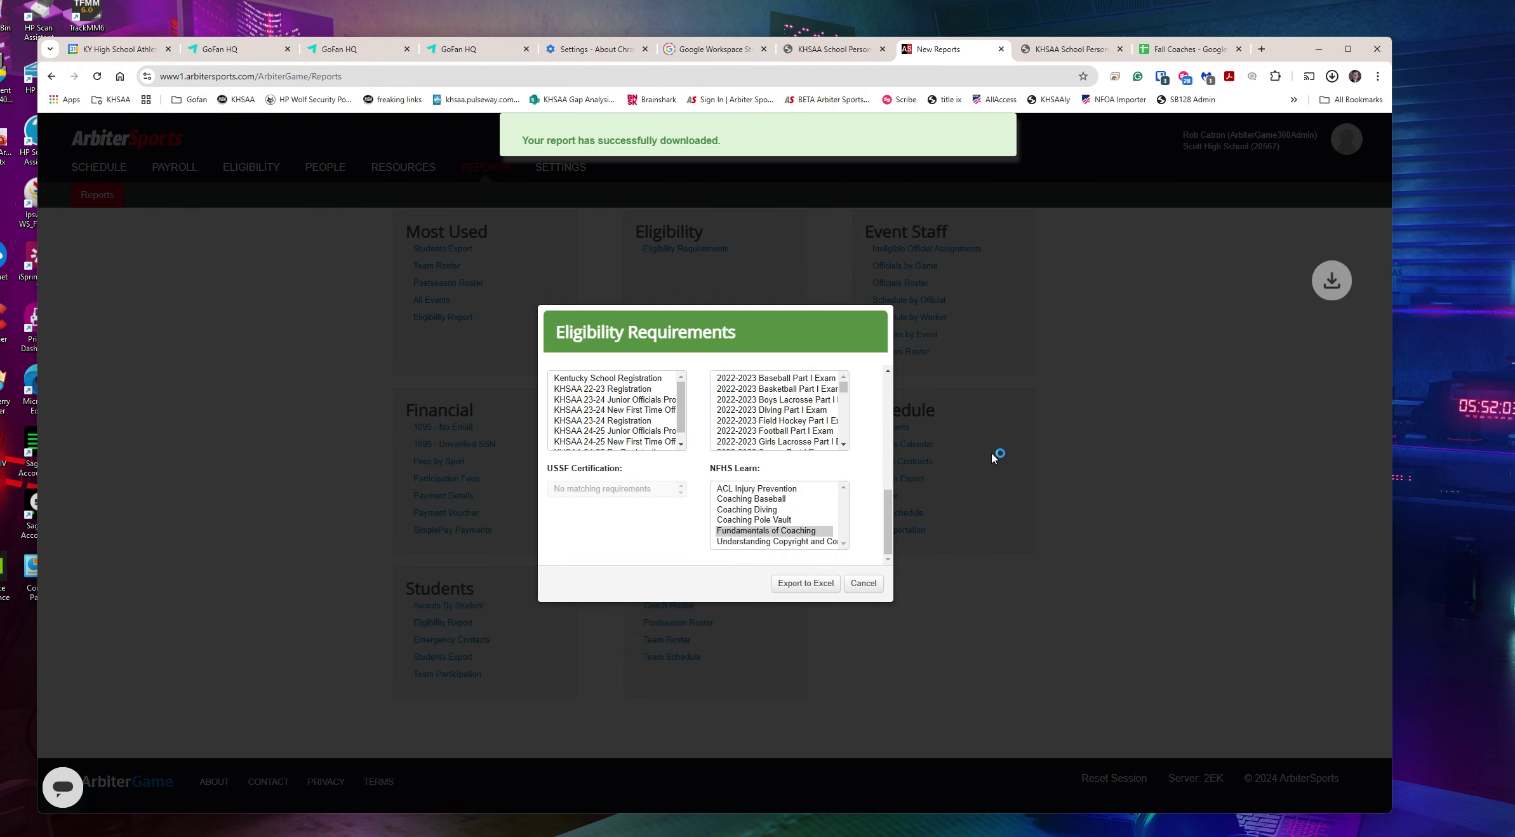
{"action": "left_click", "coordinate": [1197, 110]}
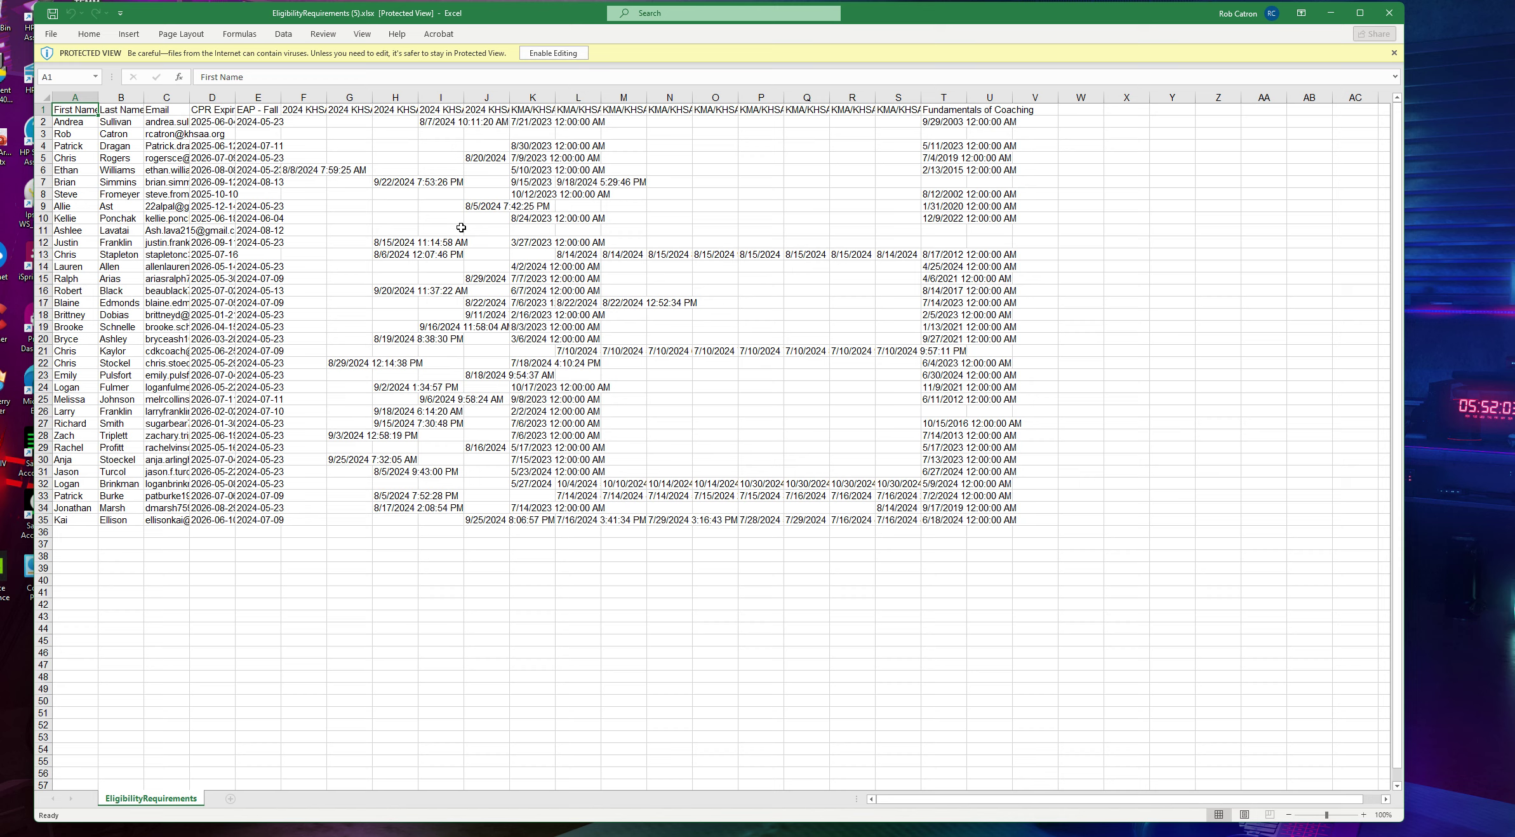
{"action": "left_click", "coordinate": [553, 53]}
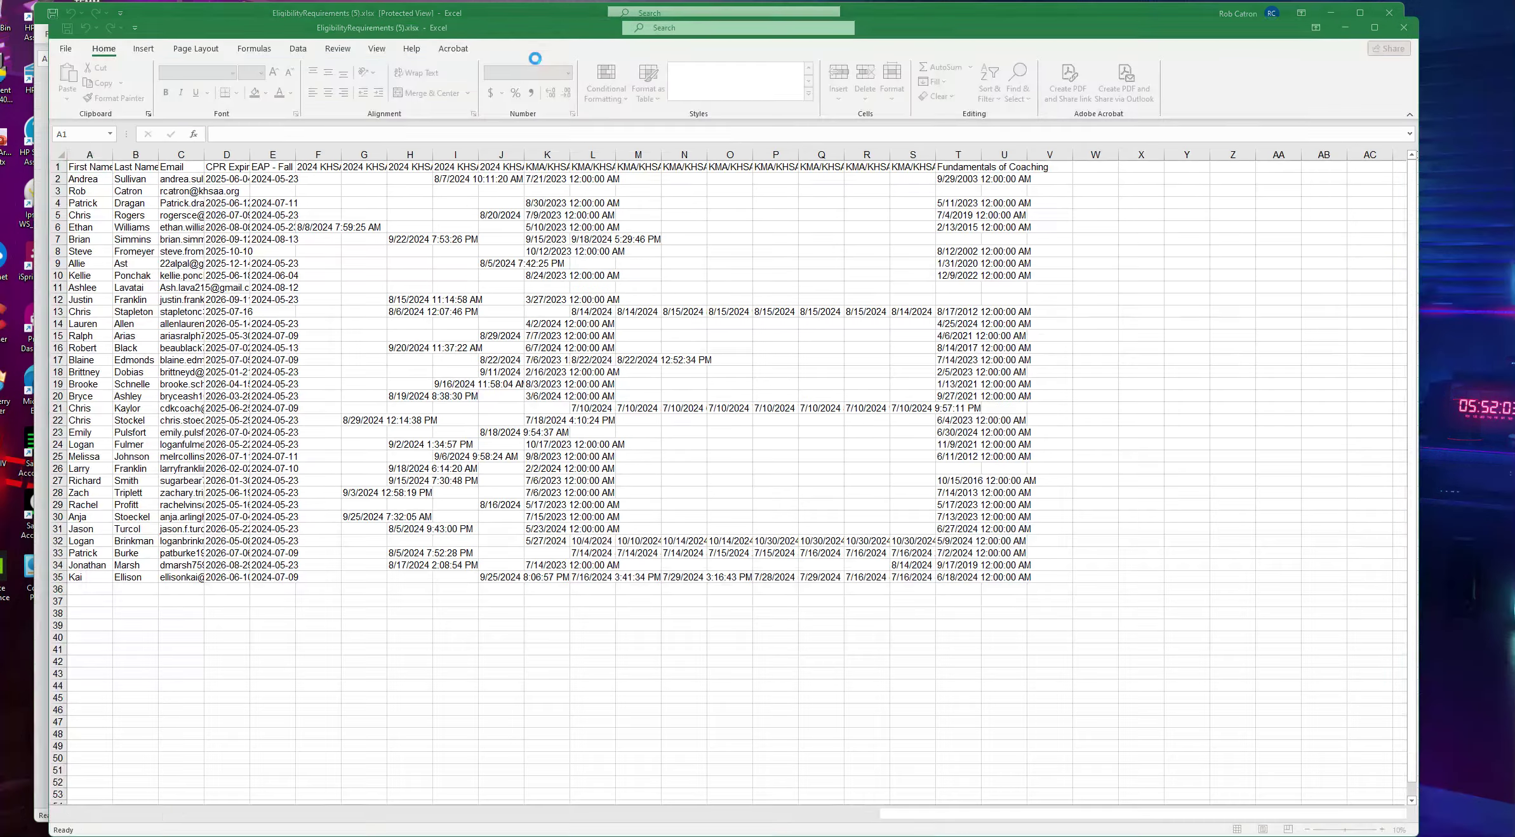
Step: Set the whole worksheet's font size to 10 and fit all column widths to their contents
{"action": "left_click", "coordinate": [58, 155]}
{"action": "double_click", "coordinate": [113, 154]}
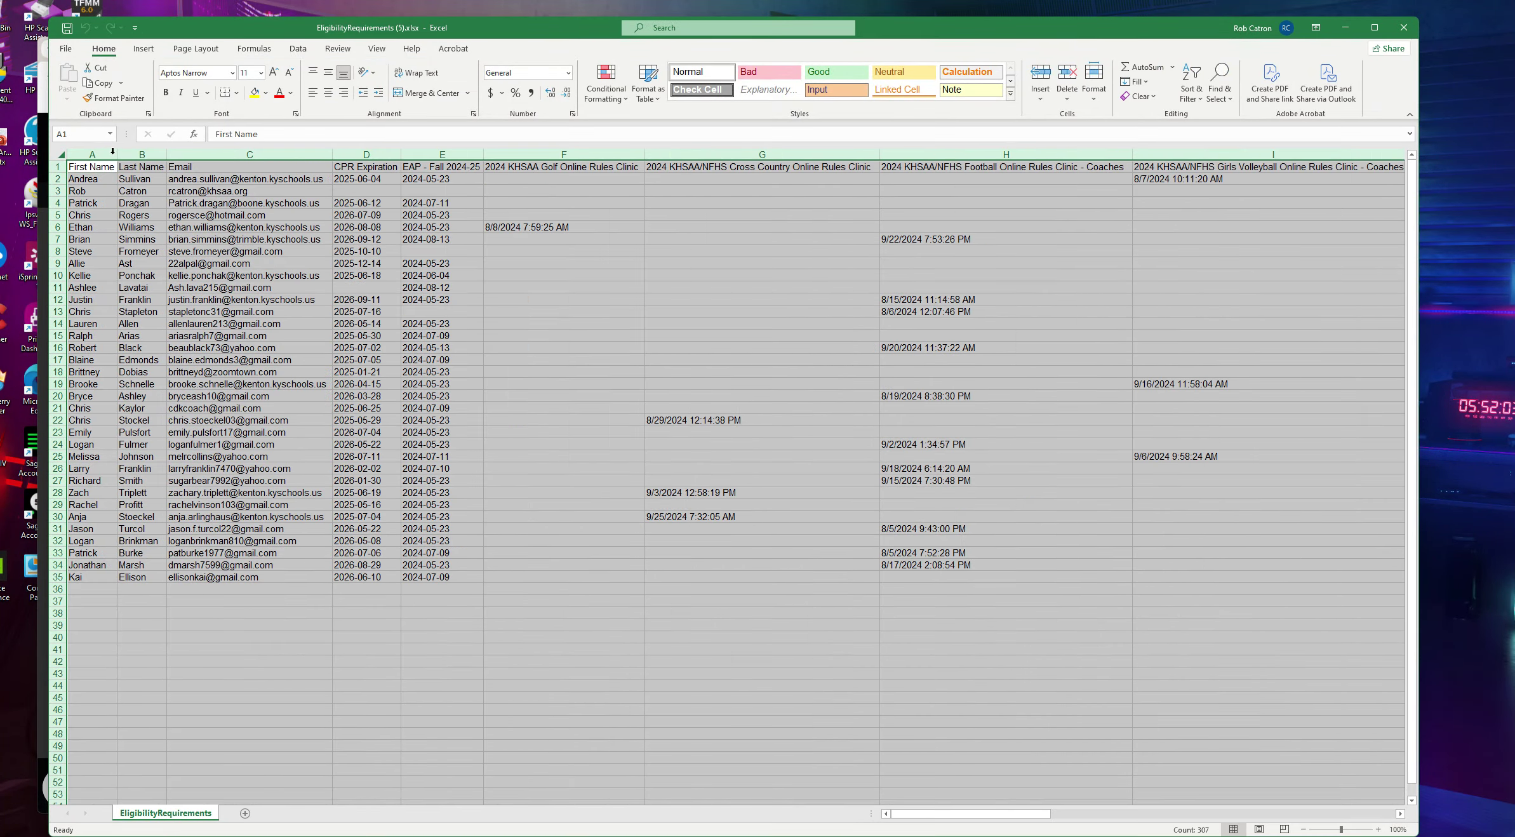
{"action": "left_click", "coordinate": [260, 72]}
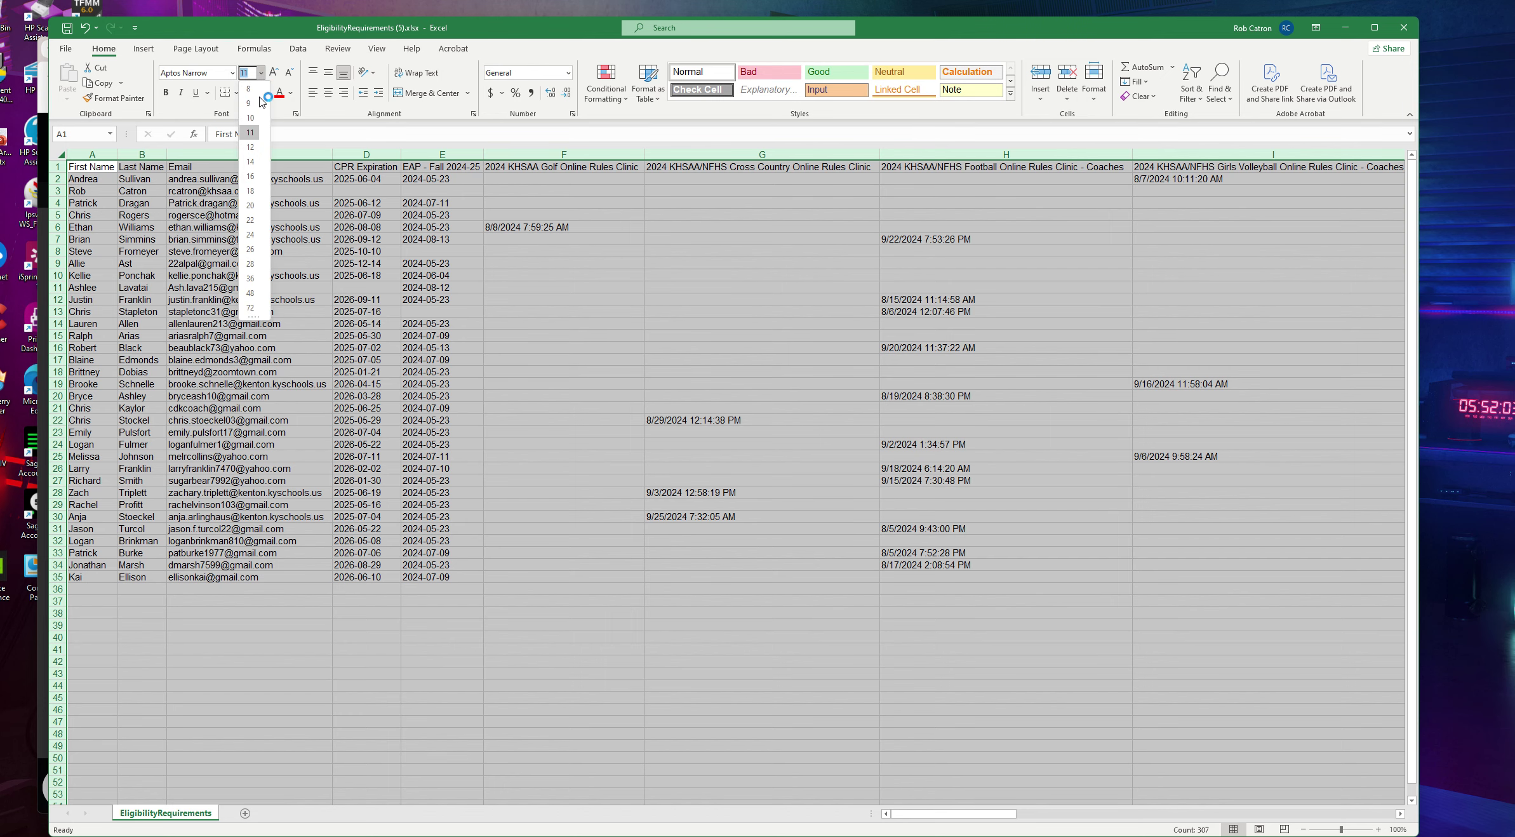
{"action": "left_click", "coordinate": [258, 118]}
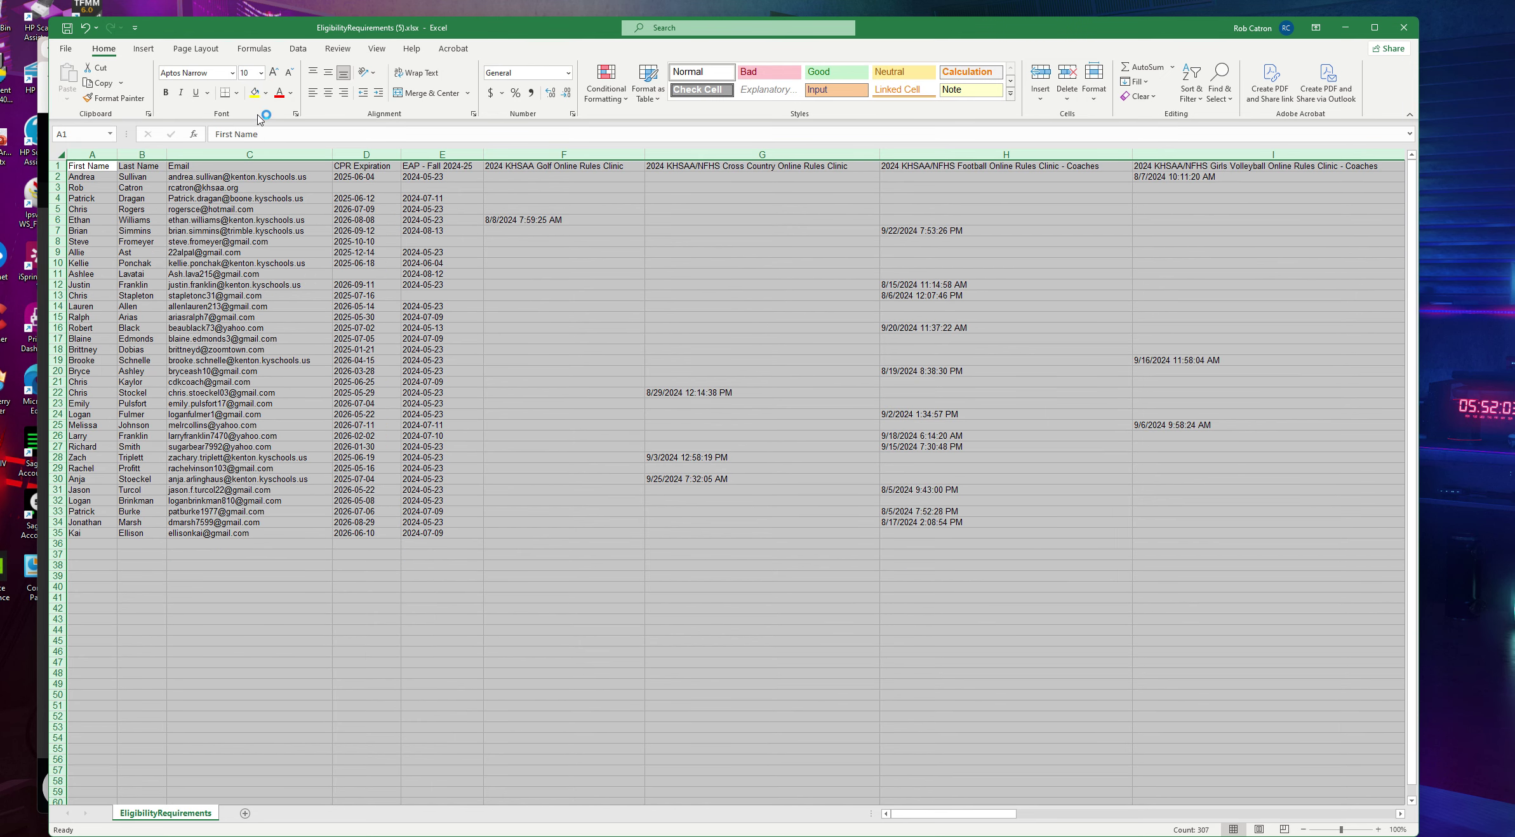
{"action": "left_click_drag", "start_coordinate": [331, 155], "coordinate": [331, 154]}
{"action": "double_click", "coordinate": [332, 154]}
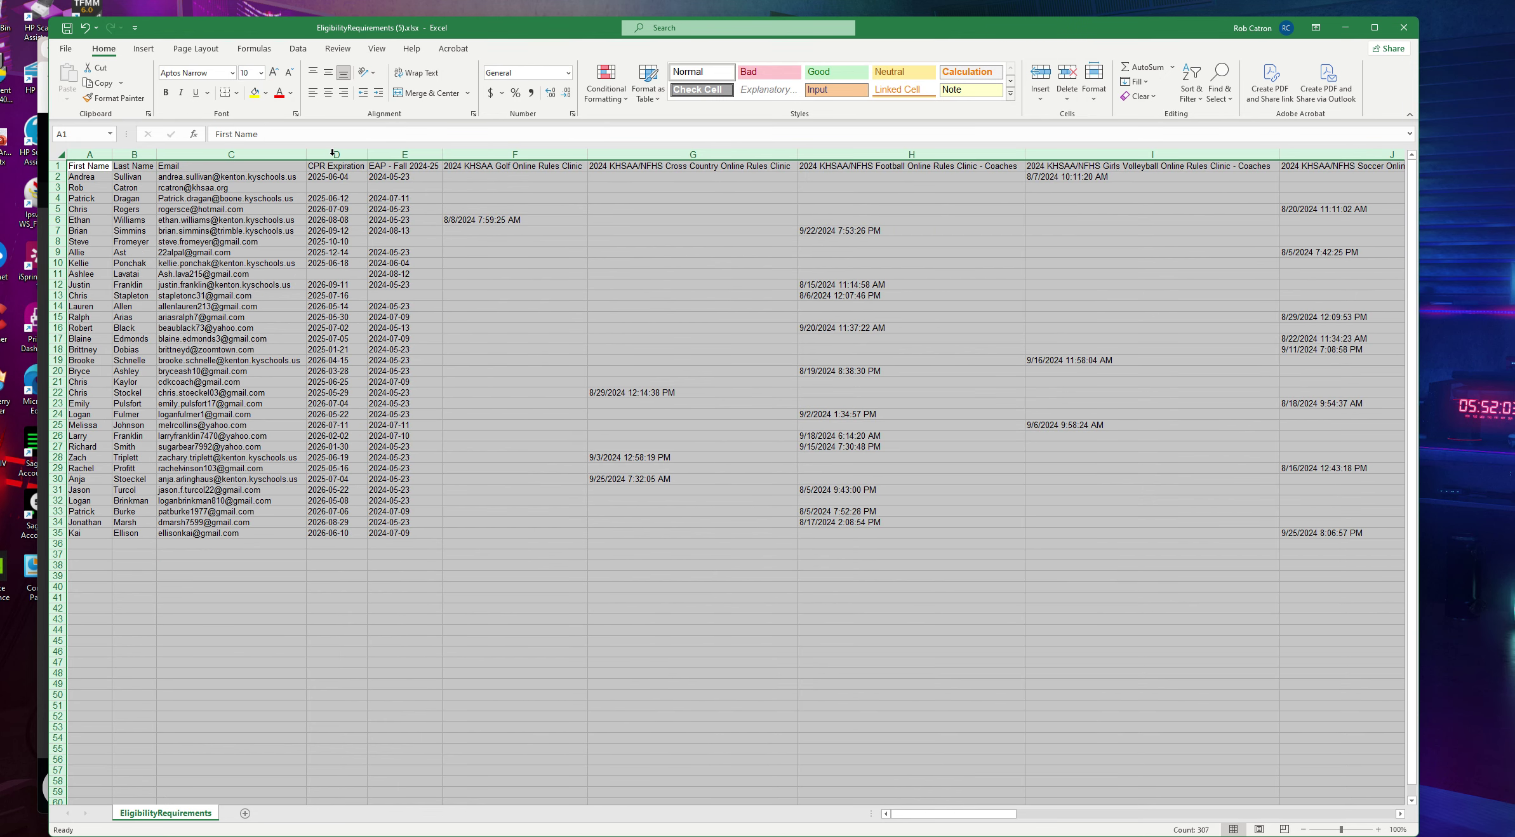
{"action": "left_click", "coordinate": [232, 74]}
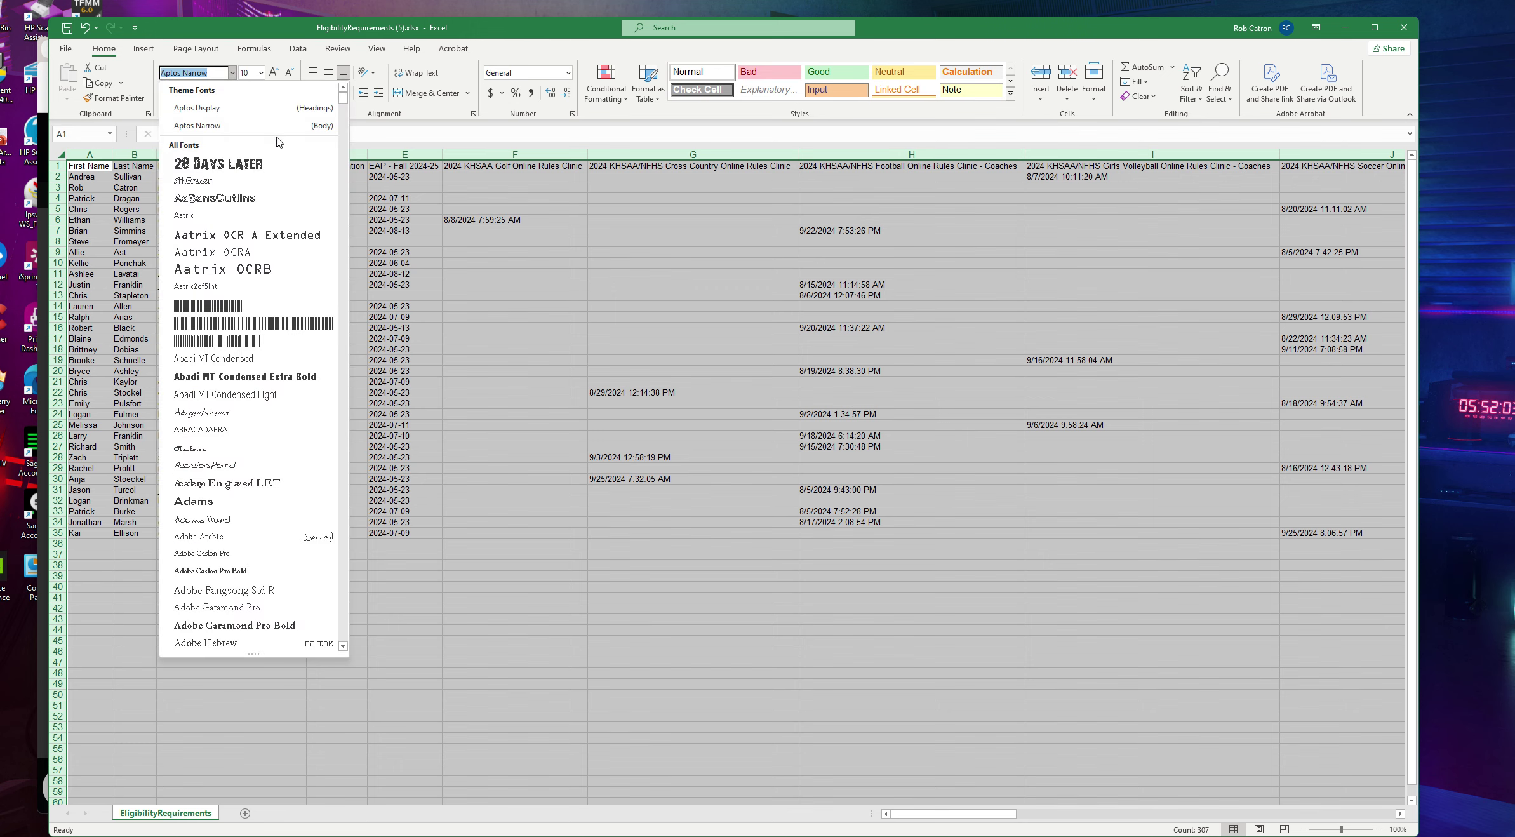
{"action": "key", "text": "Escape"}
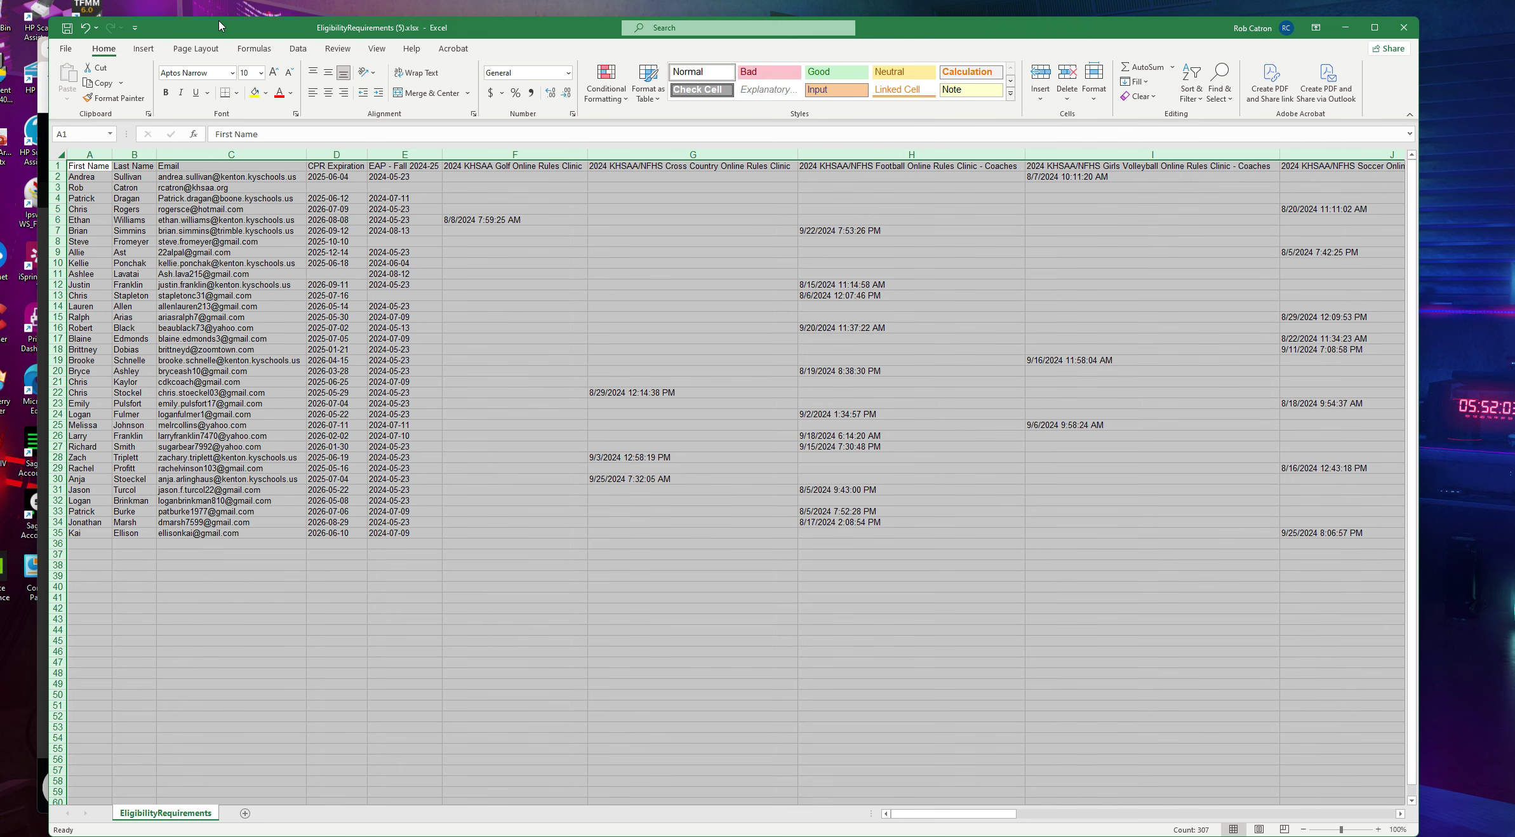
Step: Copy the entire worksheet and paste it at cell A1 of the Fall Coaches spreadsheet in Google Sheets
{"action": "right_click", "coordinate": [60, 155]}
{"action": "left_click", "coordinate": [101, 184]}
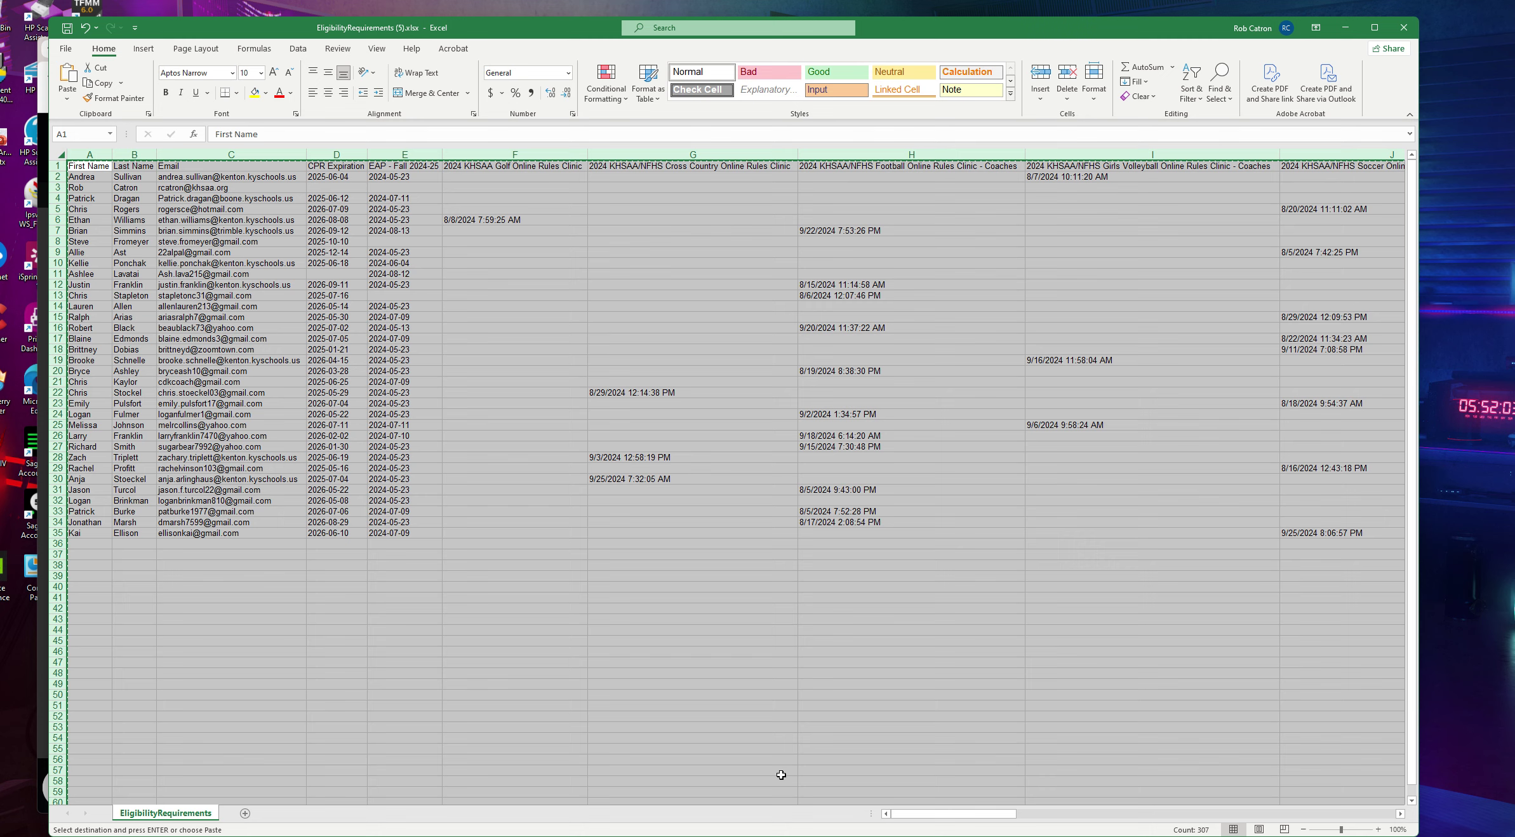
{"action": "mouse_move", "coordinate": [628, 833]}
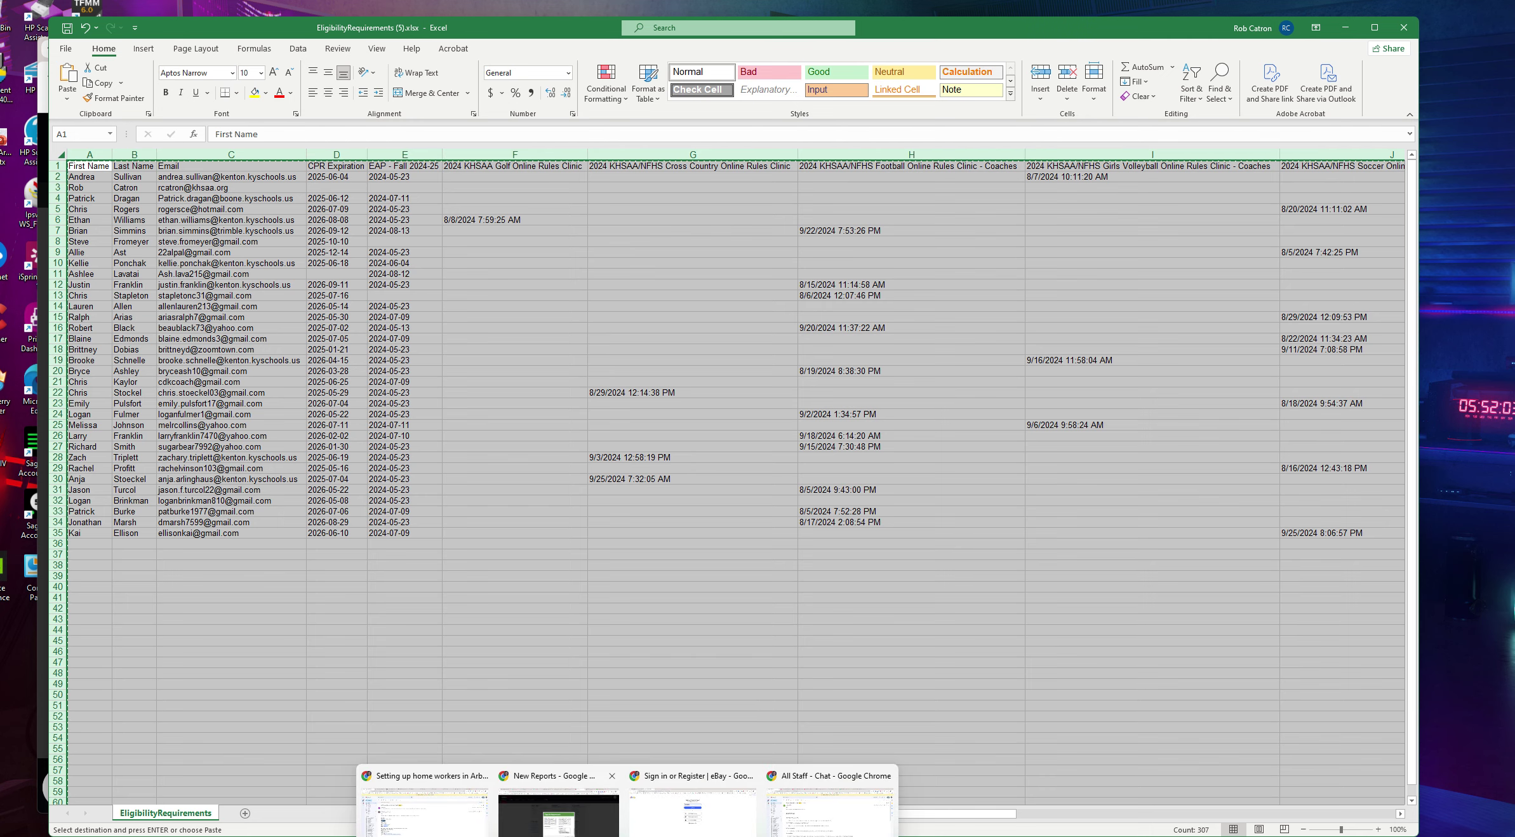
{"action": "left_click", "coordinate": [558, 803]}
{"action": "left_click", "coordinate": [1143, 50]}
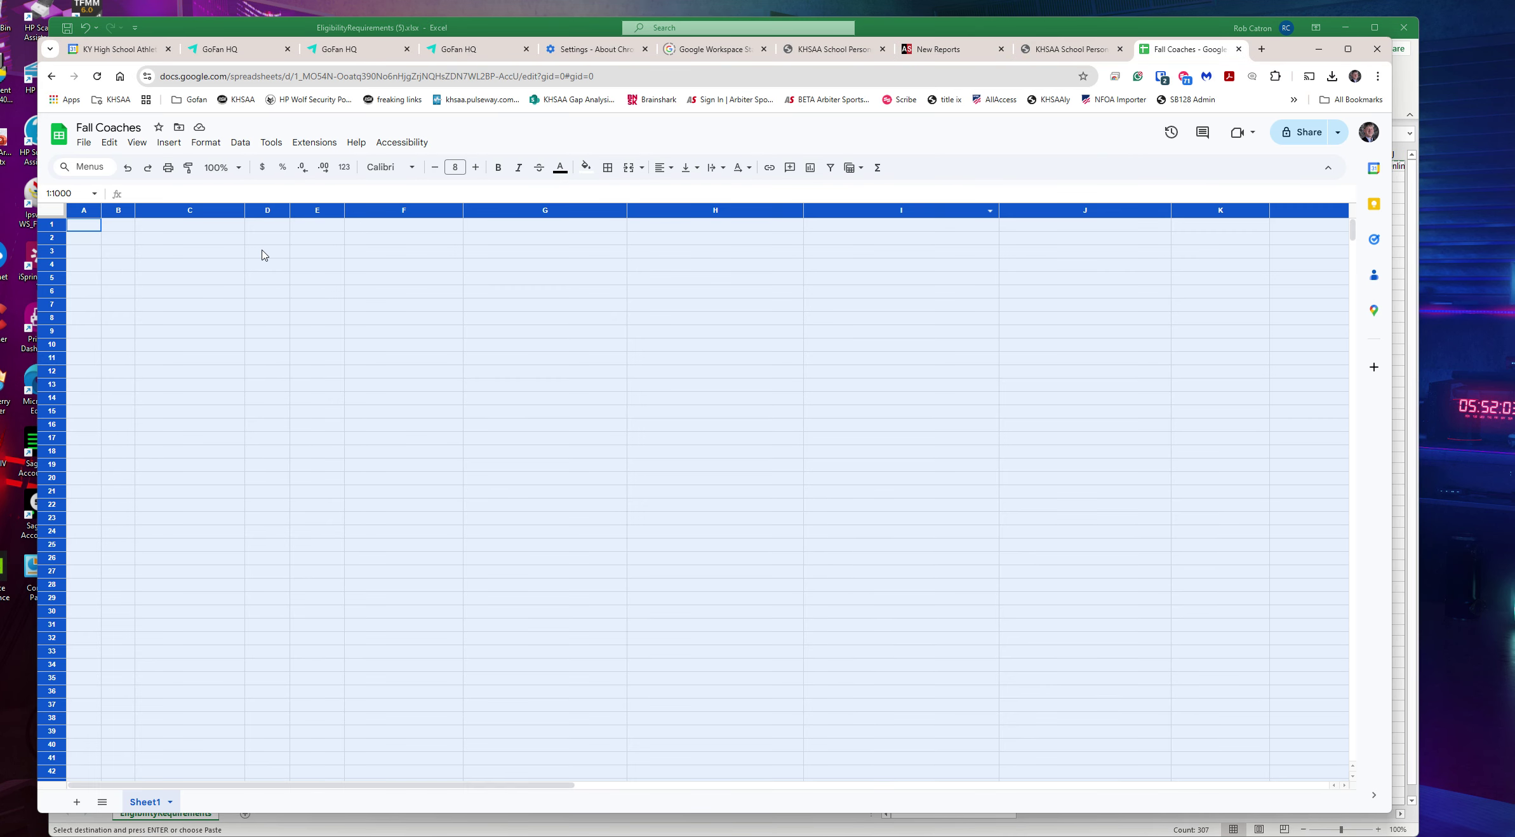
{"action": "left_click", "coordinate": [80, 231]}
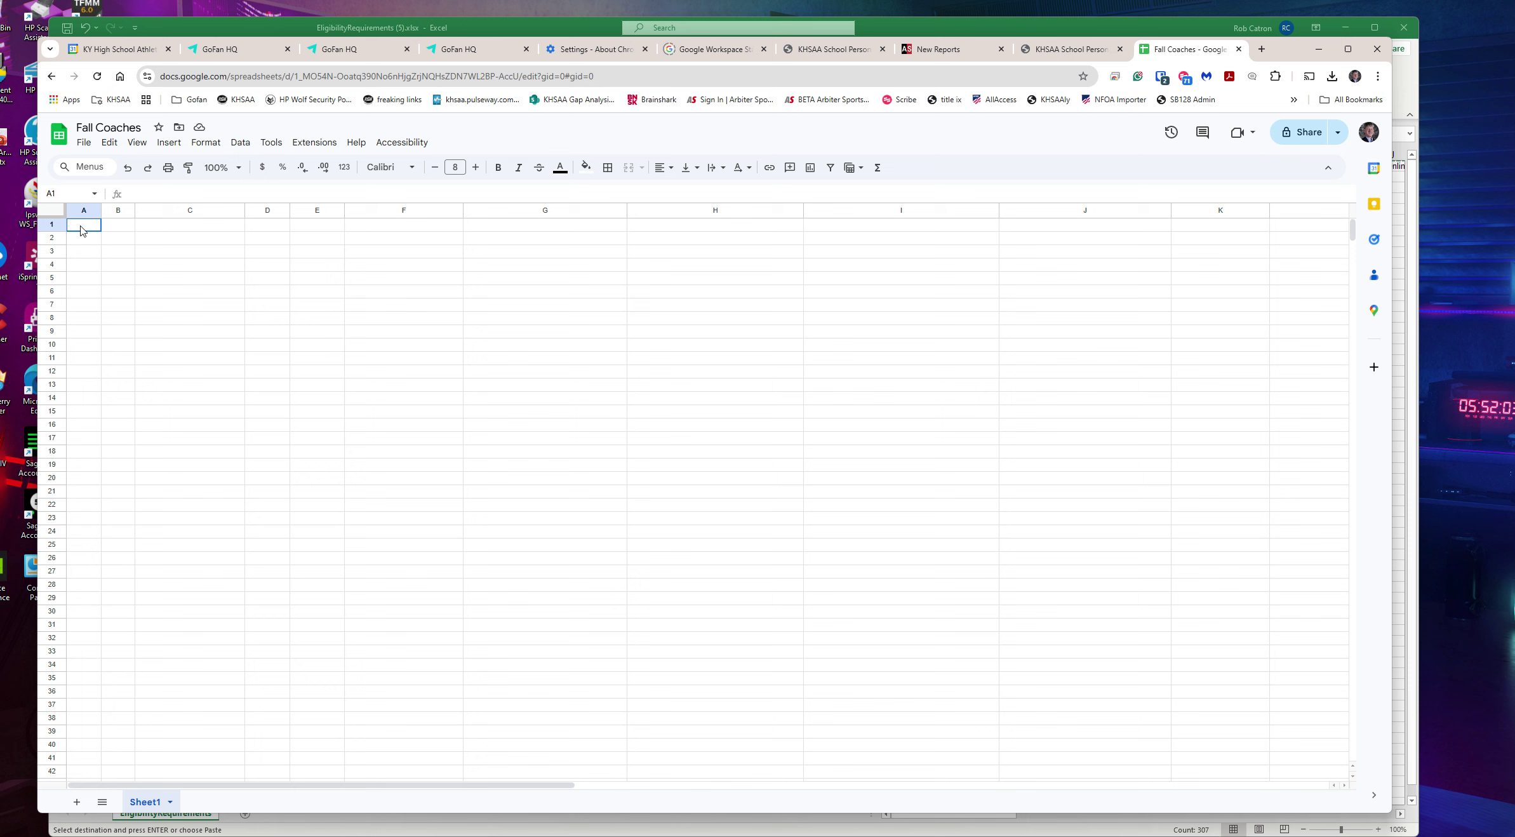
{"action": "key", "text": "ctrl+v"}
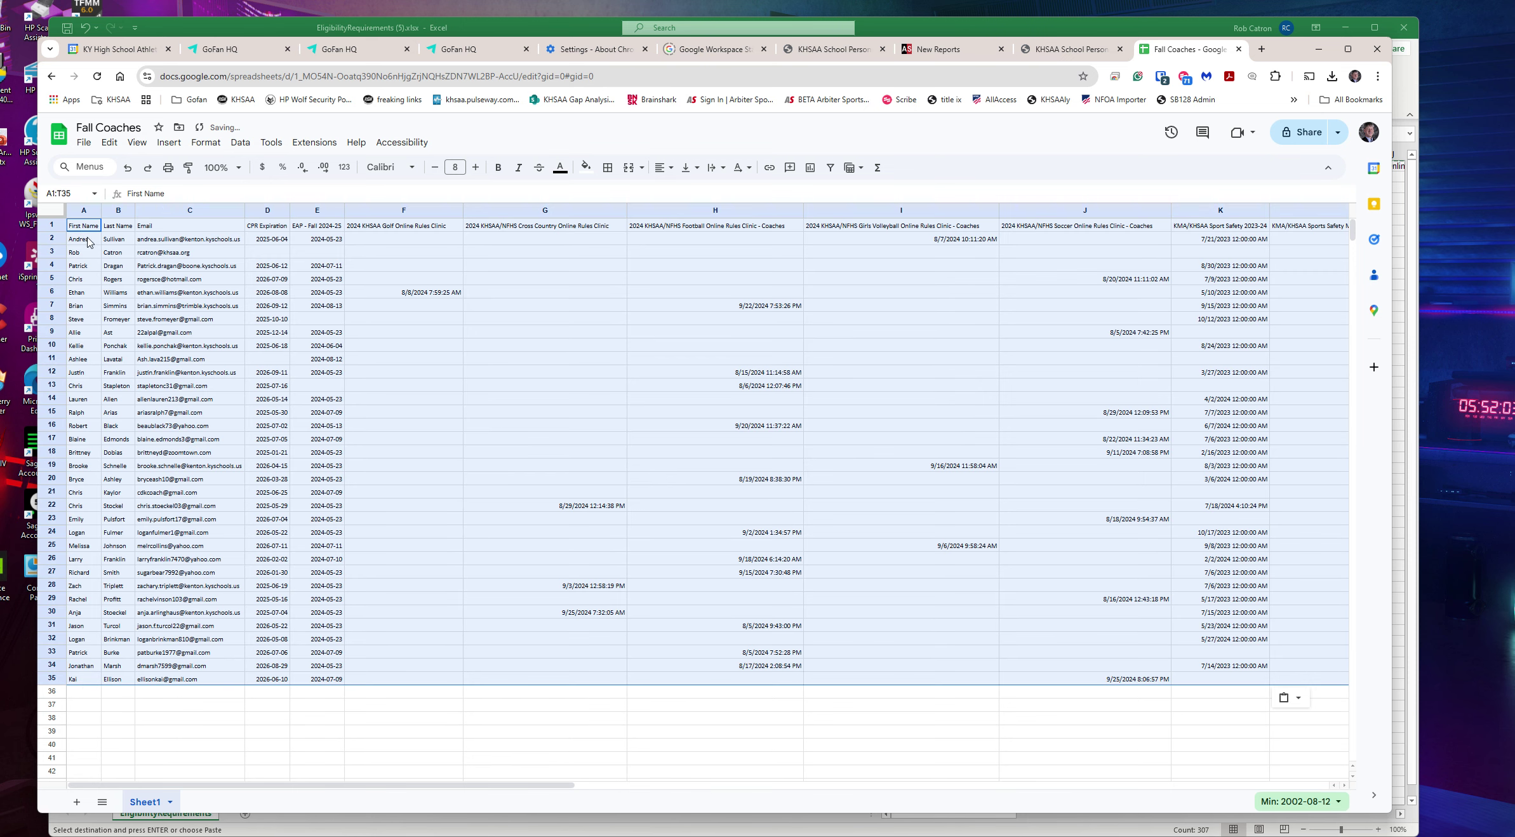
Step: Fit all column widths to the pasted data and delete row 3, the administrator's own entry
{"action": "left_click", "coordinate": [56, 212]}
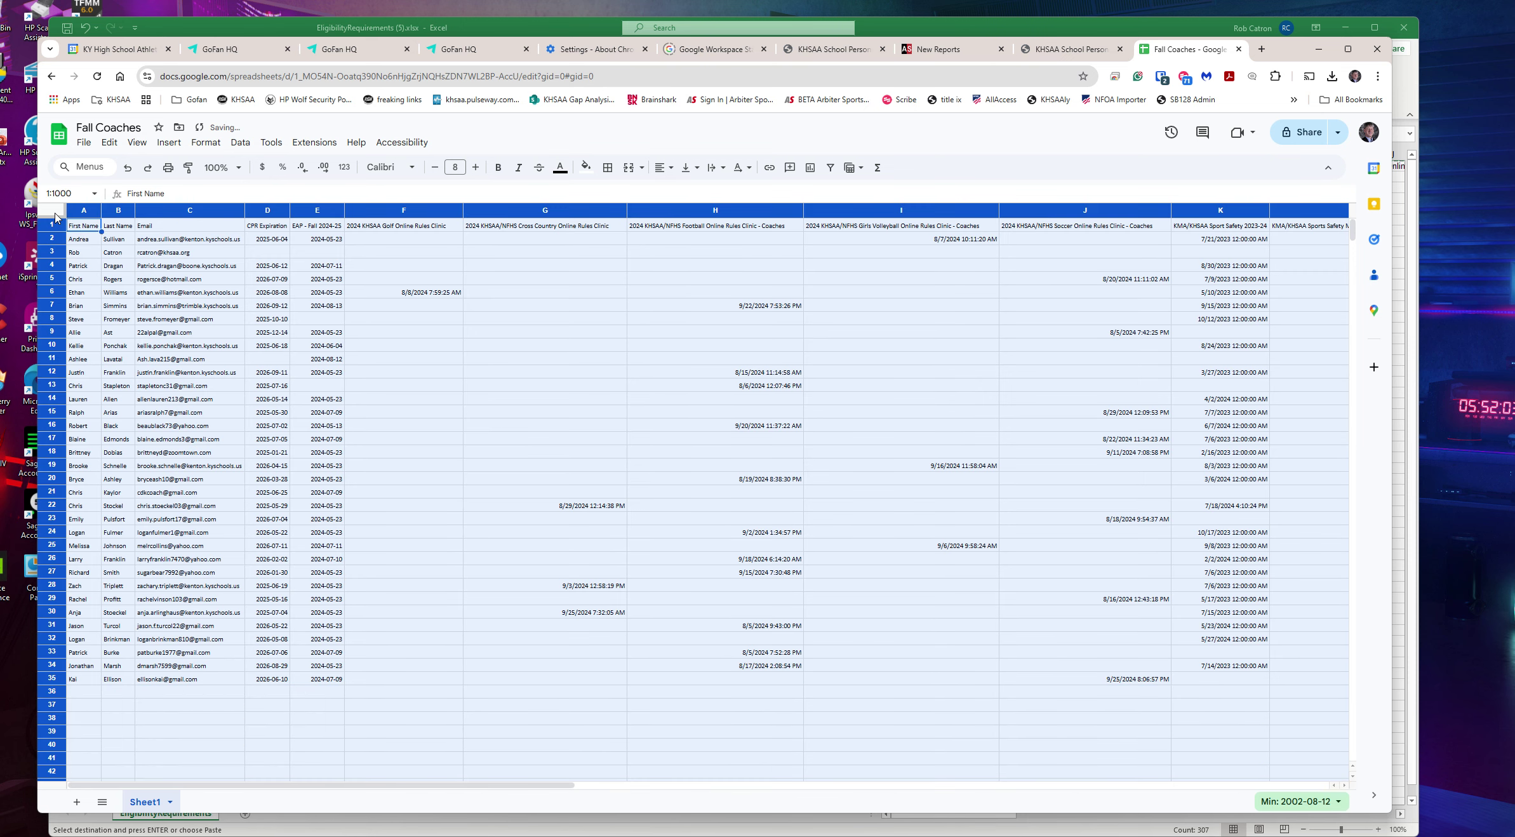
{"action": "double_click", "coordinate": [102, 210]}
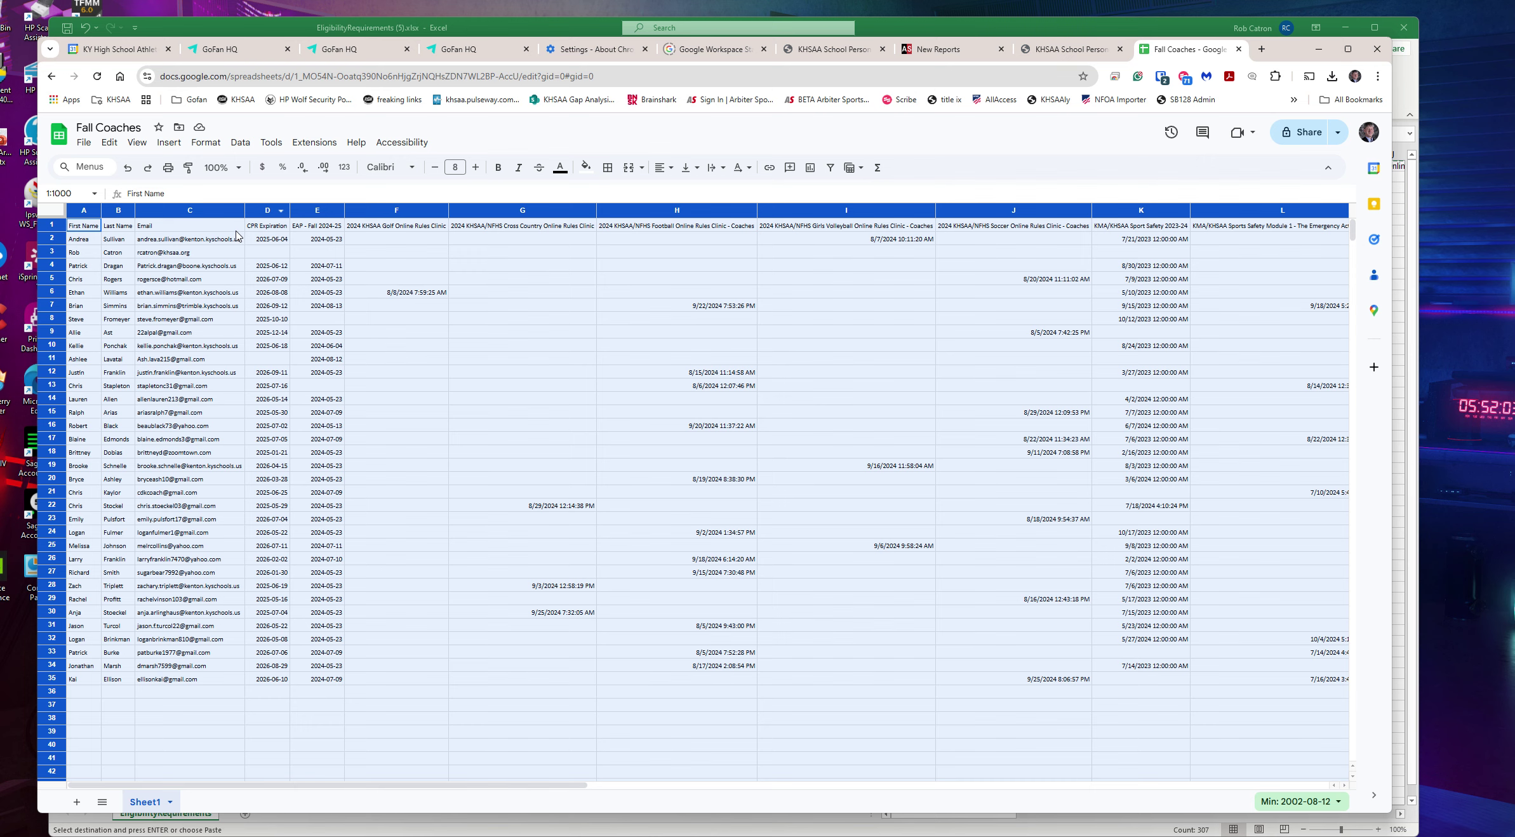
{"action": "left_click", "coordinate": [52, 251]}
{"action": "right_click", "coordinate": [52, 248]}
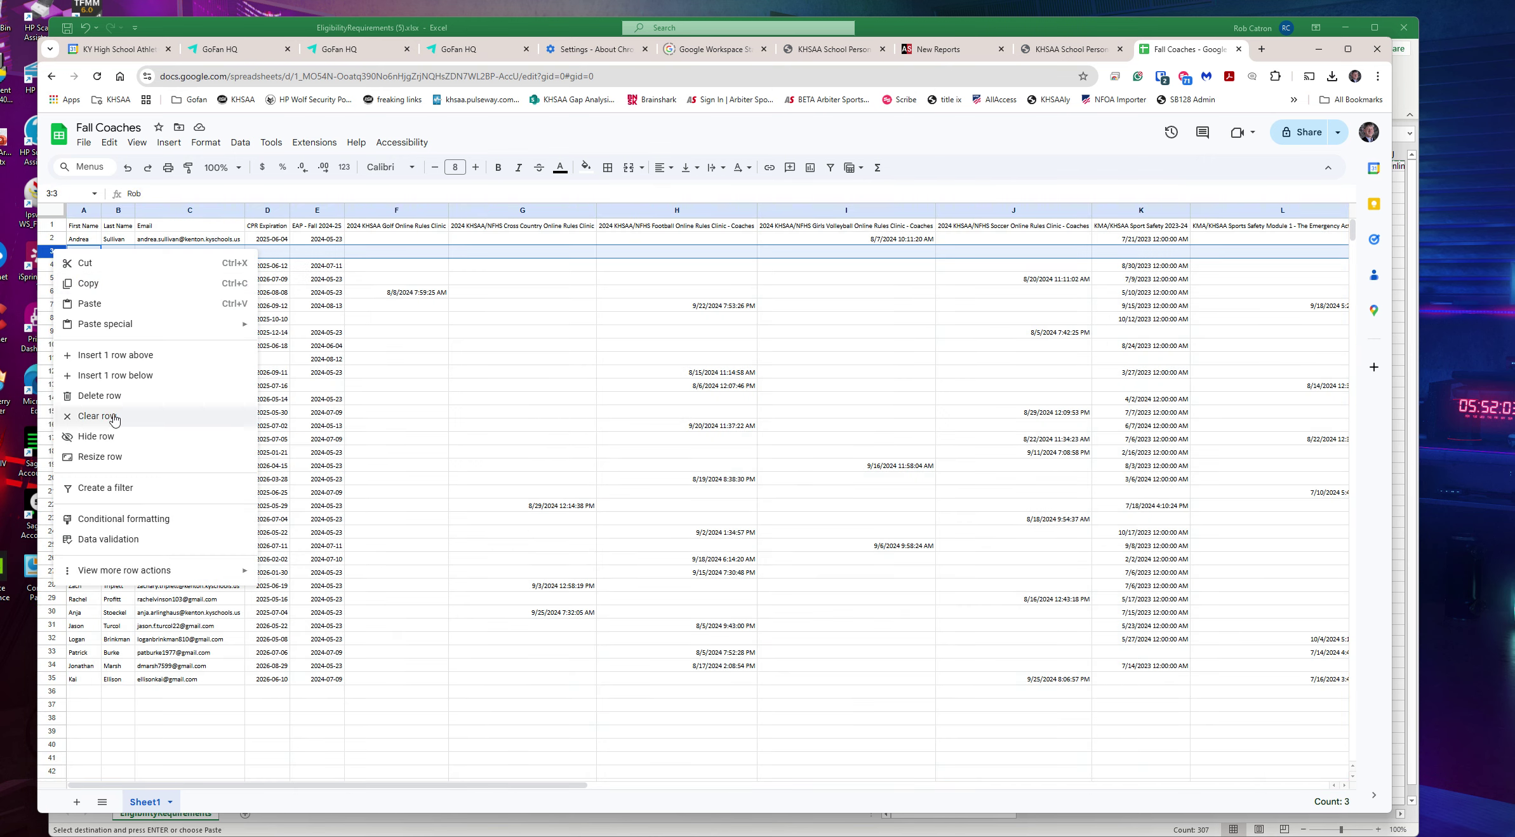
{"action": "left_click", "coordinate": [102, 396]}
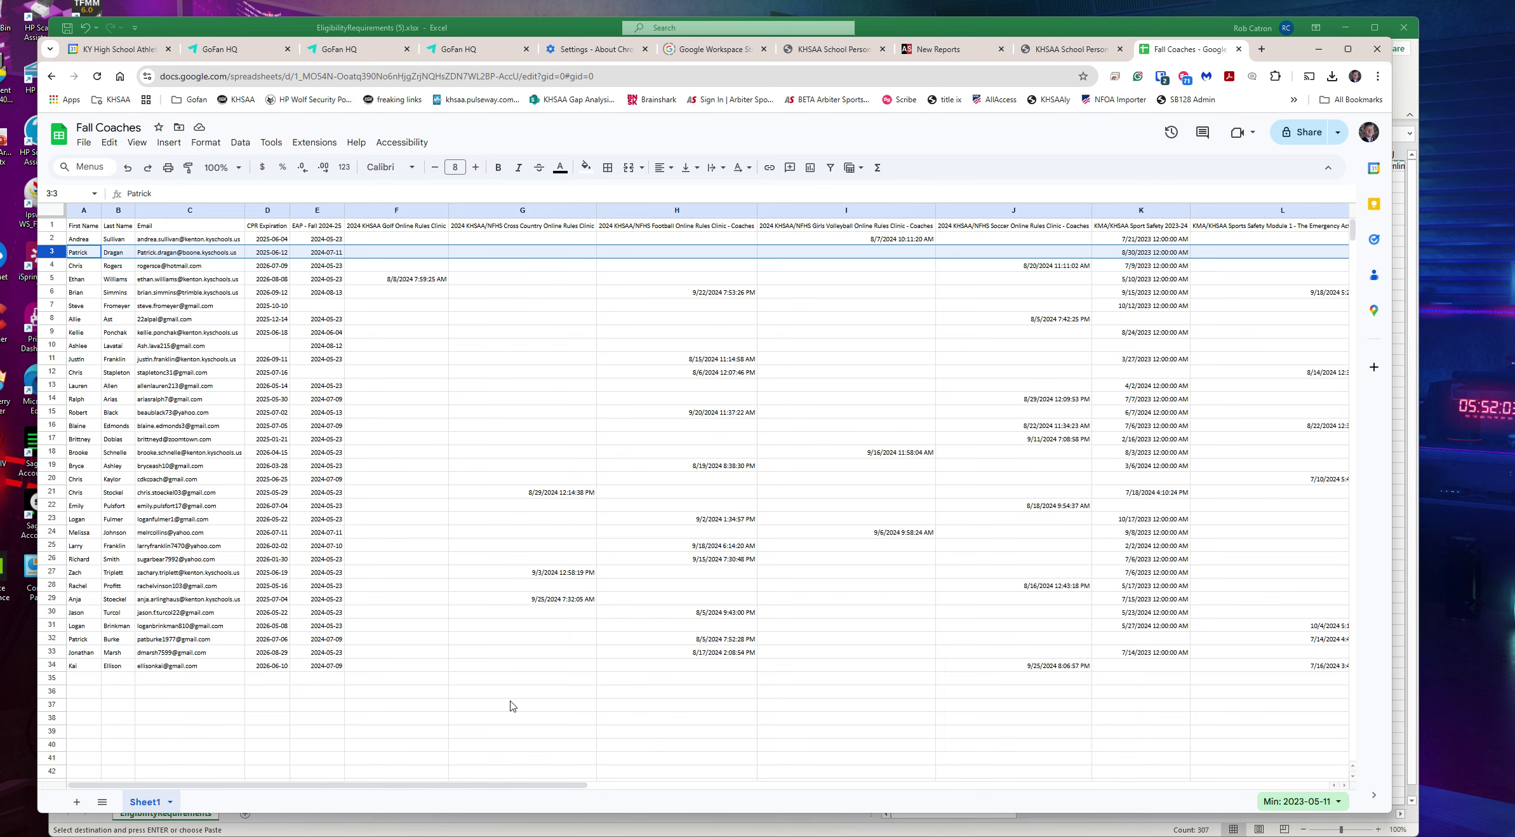
Step: Examine the blank EAP - Fall 2024-25 entries and the Golf, Cross Country, Football, Girls Volleyball and Soccer clinic columns for completion dates
{"action": "left_click", "coordinate": [328, 373]}
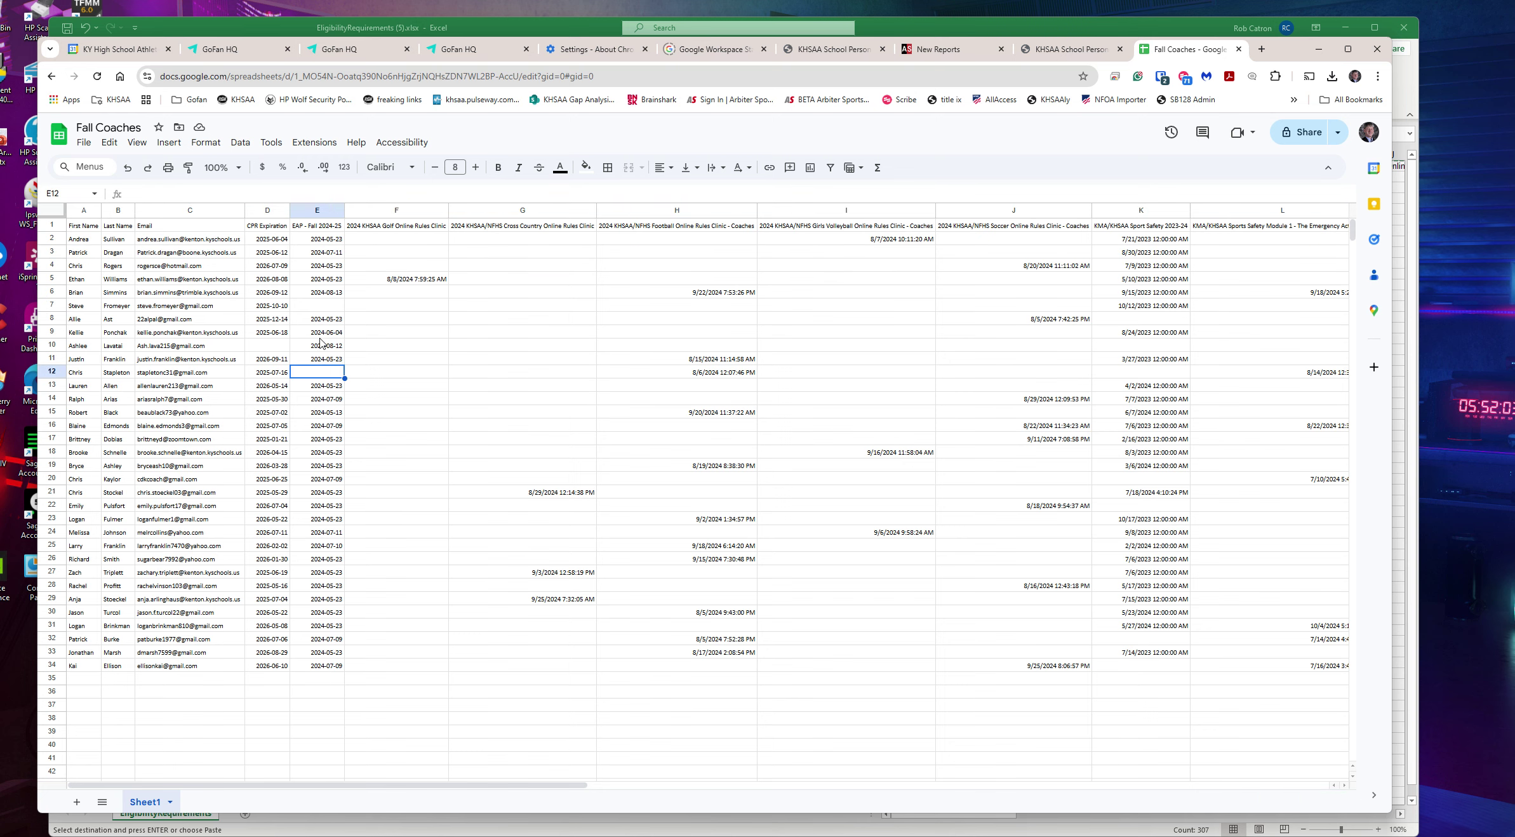
{"action": "left_click", "coordinate": [321, 308]}
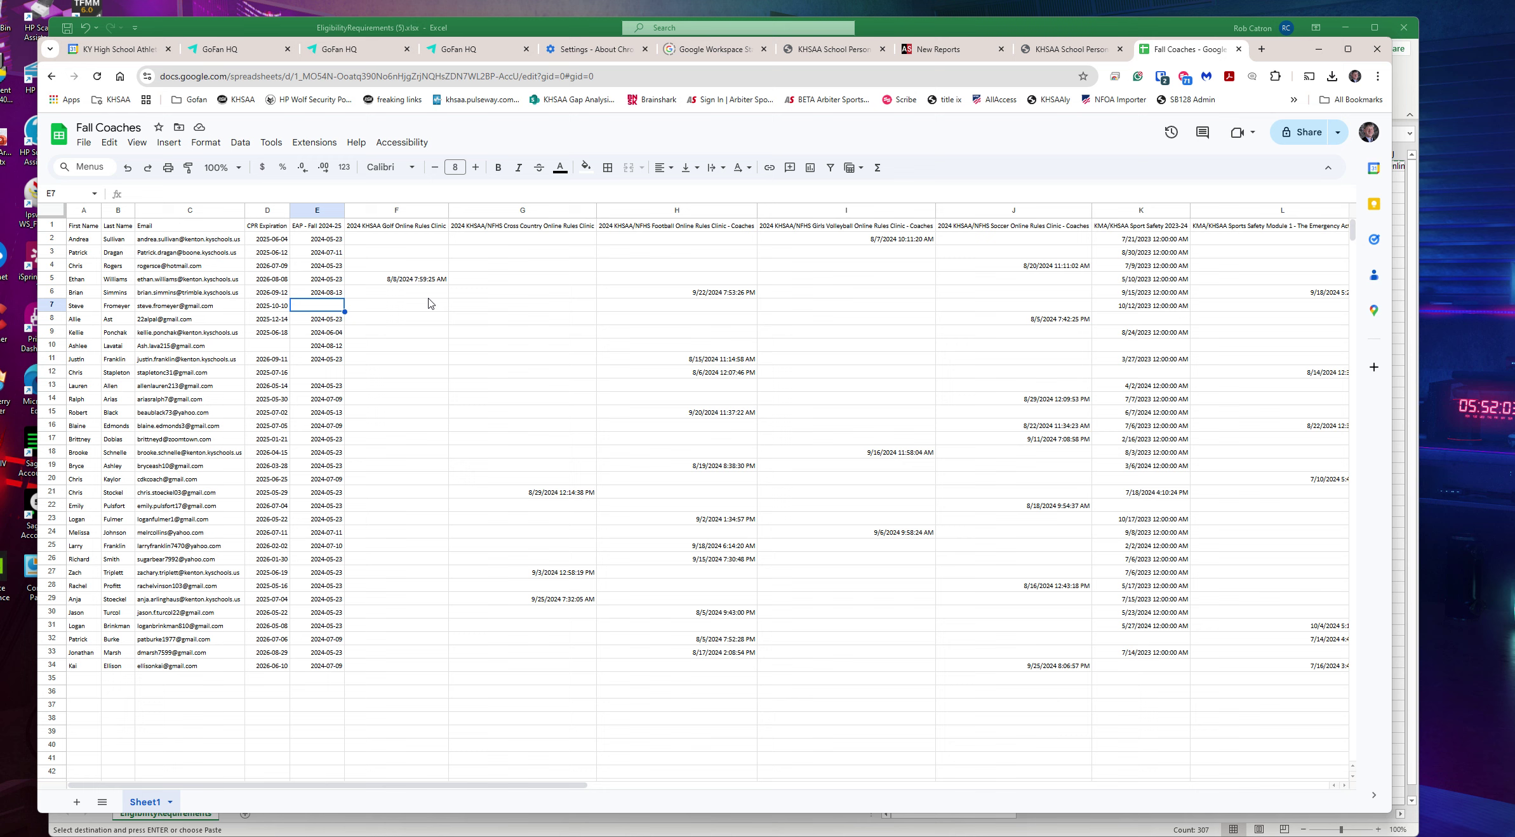
{"action": "left_click", "coordinate": [390, 204]}
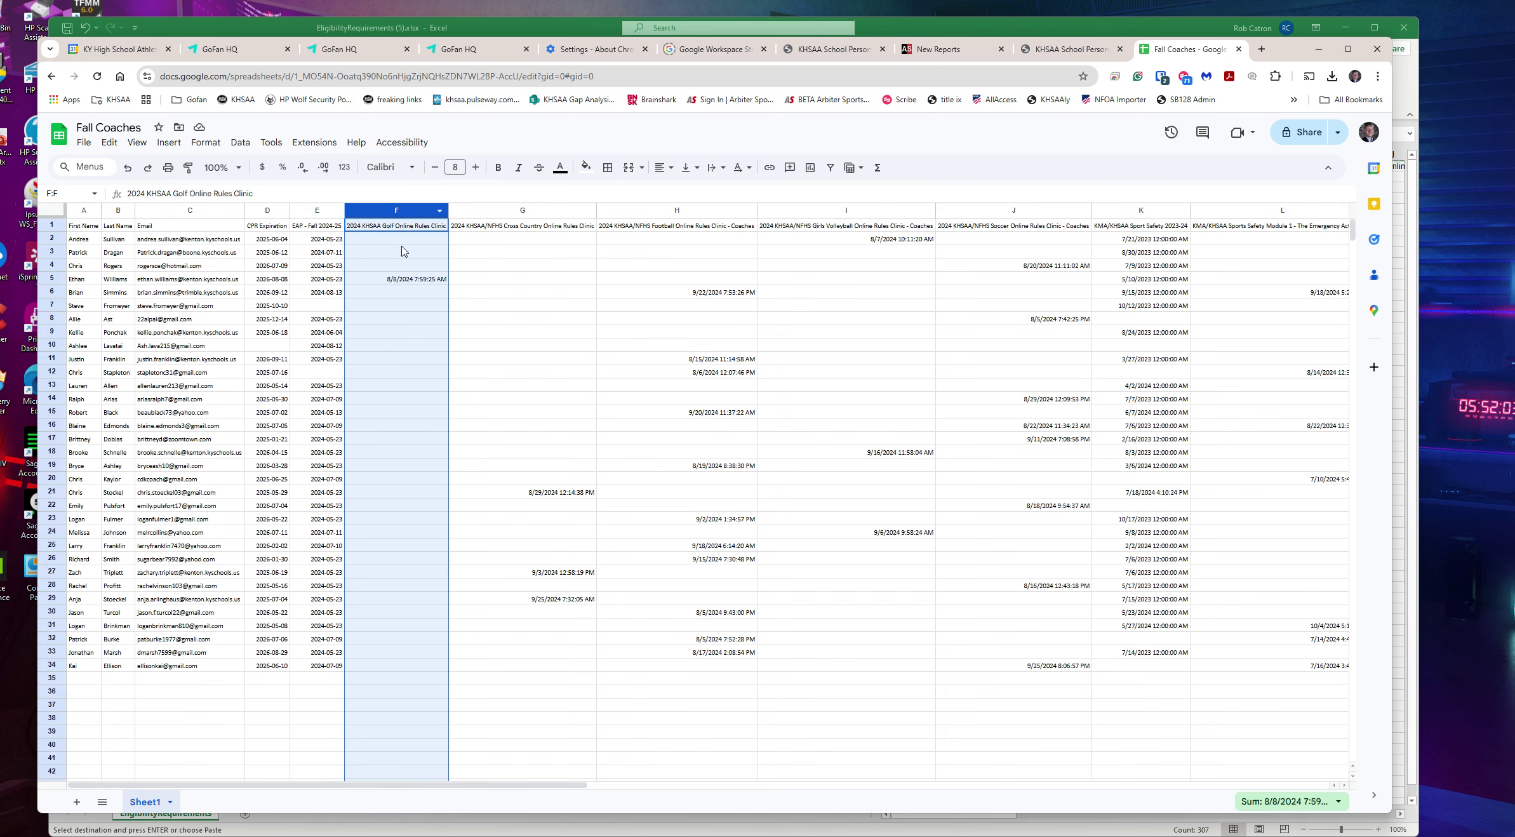
{"action": "left_click", "coordinate": [398, 279]}
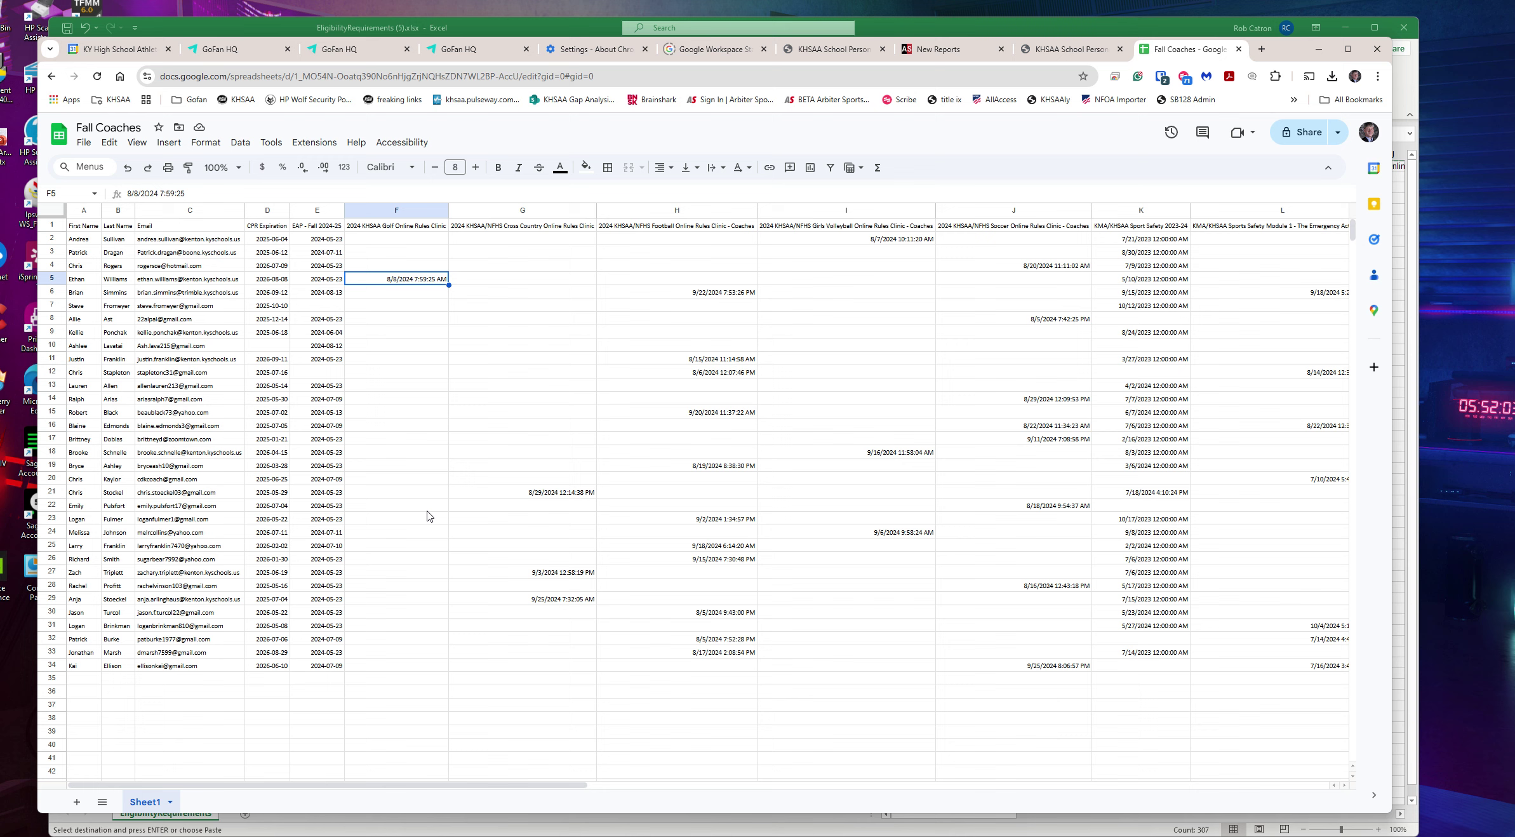
{"action": "left_click", "coordinate": [553, 215]}
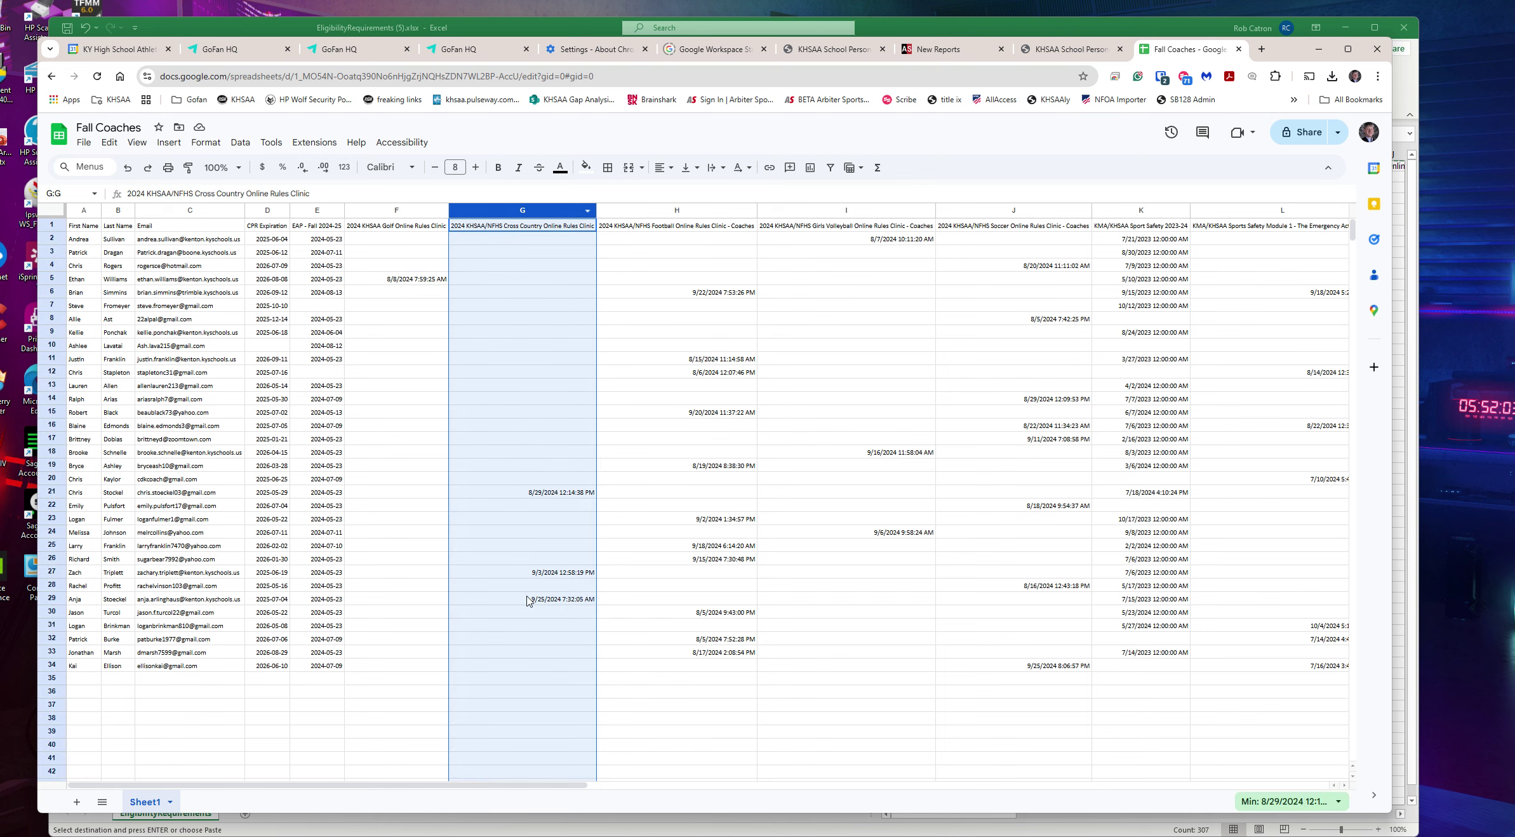
{"action": "left_click", "coordinate": [649, 217]}
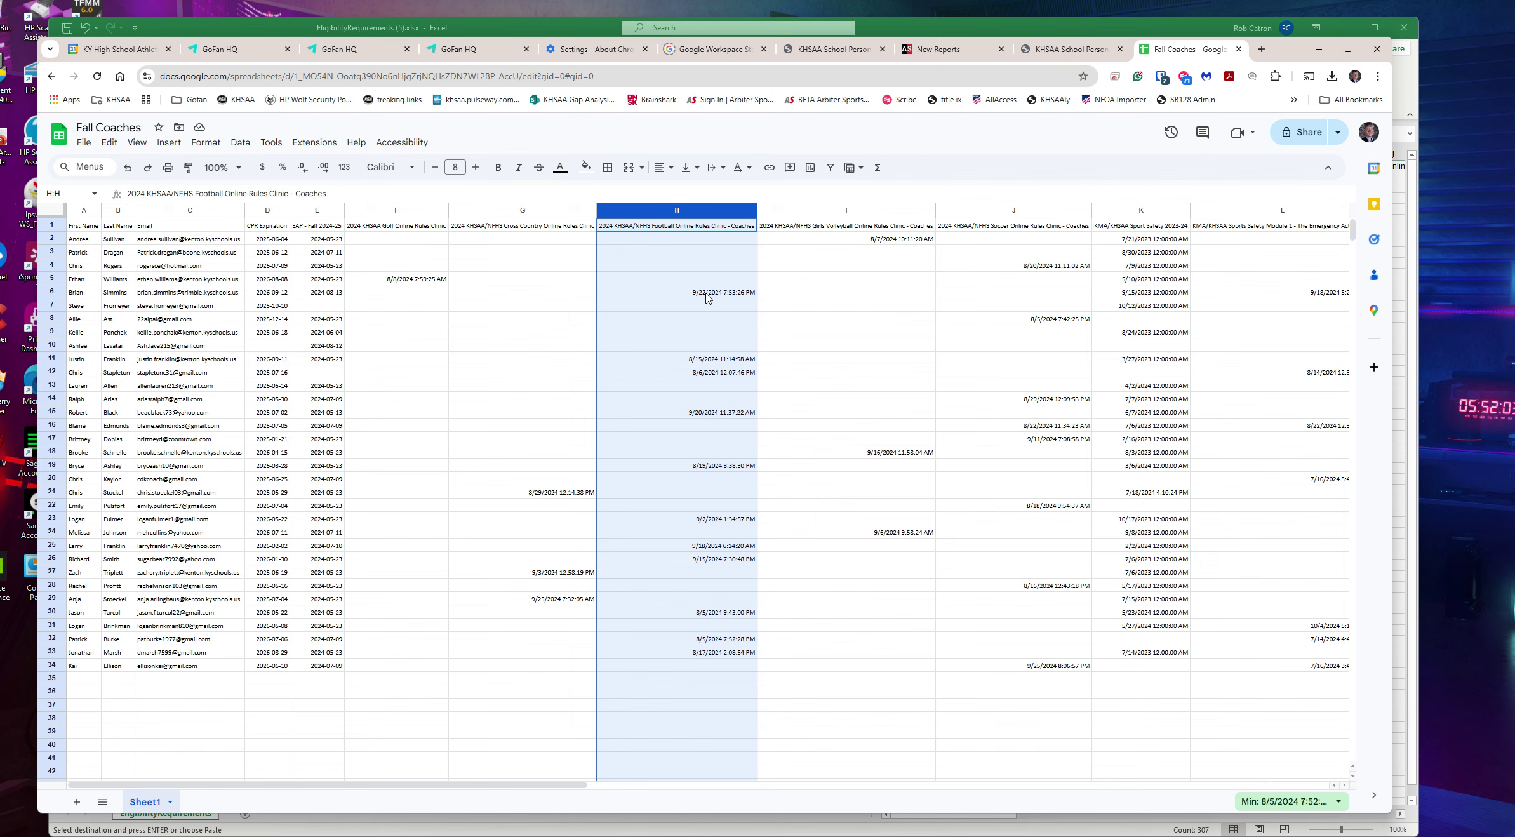
{"action": "left_click", "coordinate": [798, 215]}
{"action": "left_click", "coordinate": [998, 213]}
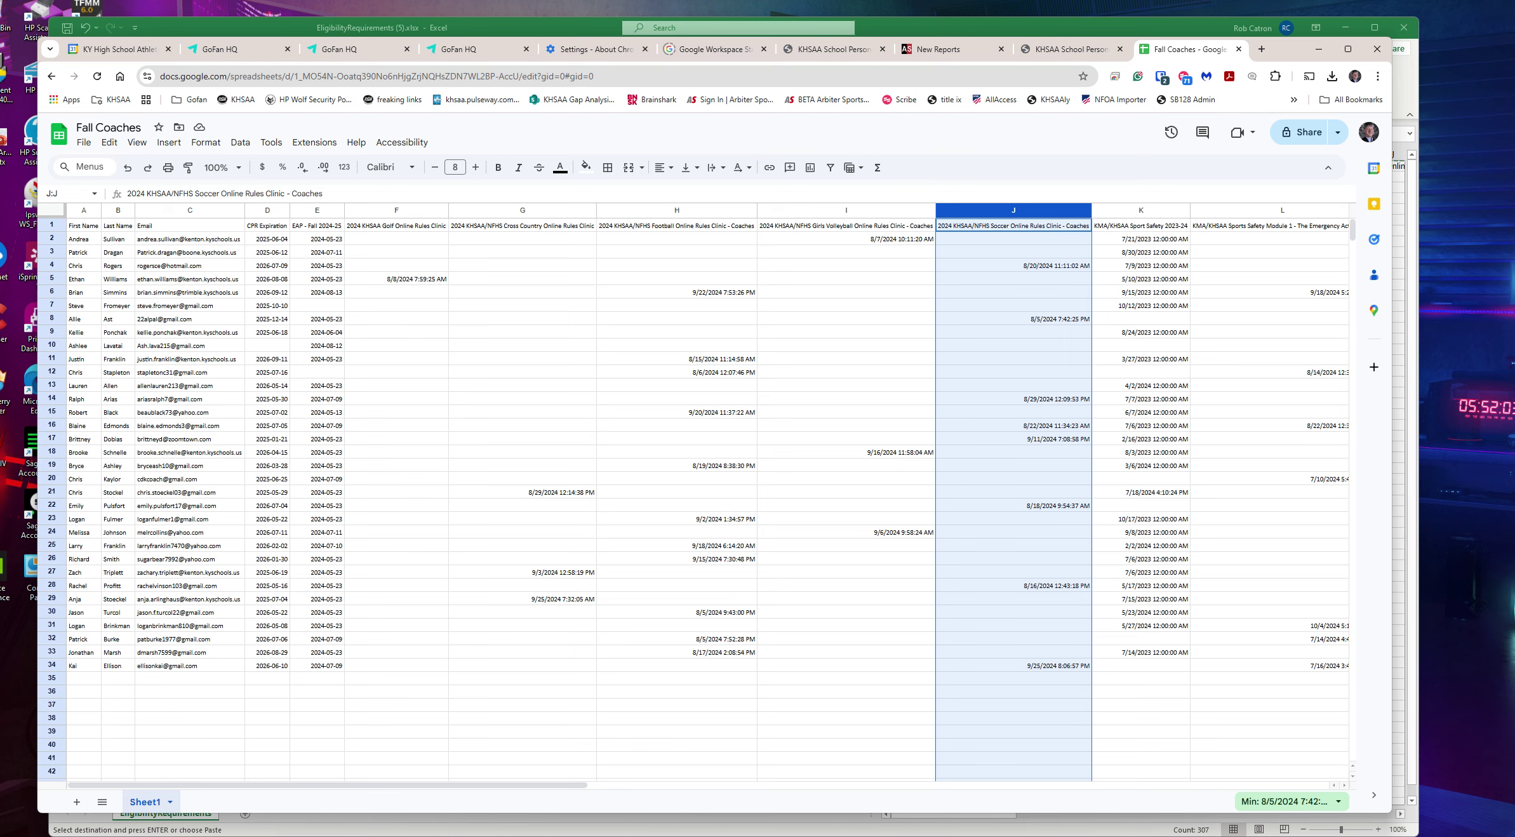
Step: Examine the completion dates in the KMA/KHSAA Sport Safety 2023-24 column
{"action": "left_click", "coordinate": [1344, 785]}
{"action": "scroll", "coordinate": [1344, 785], "scroll_direction": "right", "scroll_amount": 6}
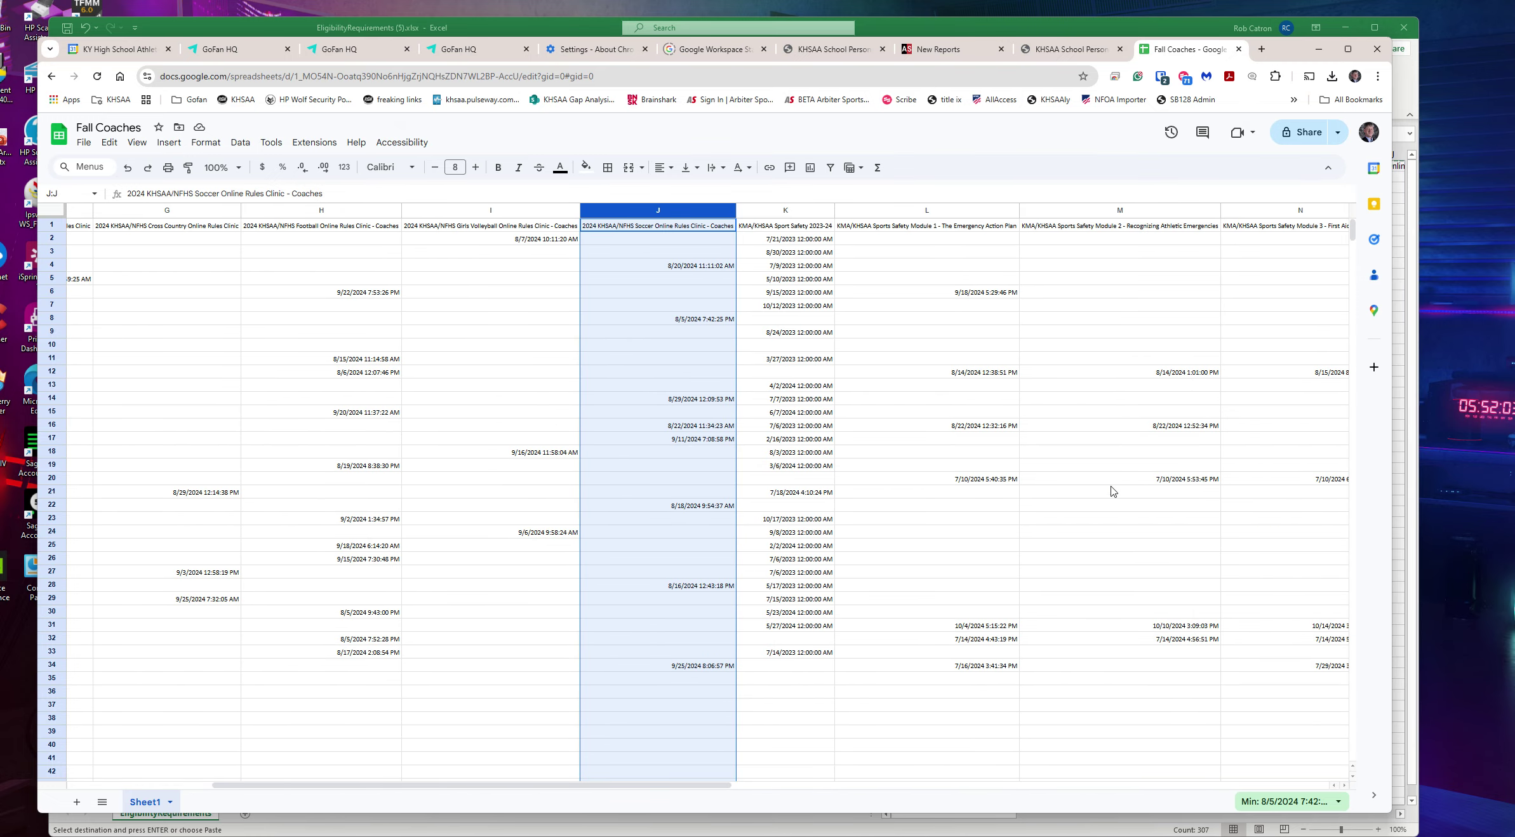
{"action": "left_click", "coordinate": [798, 210]}
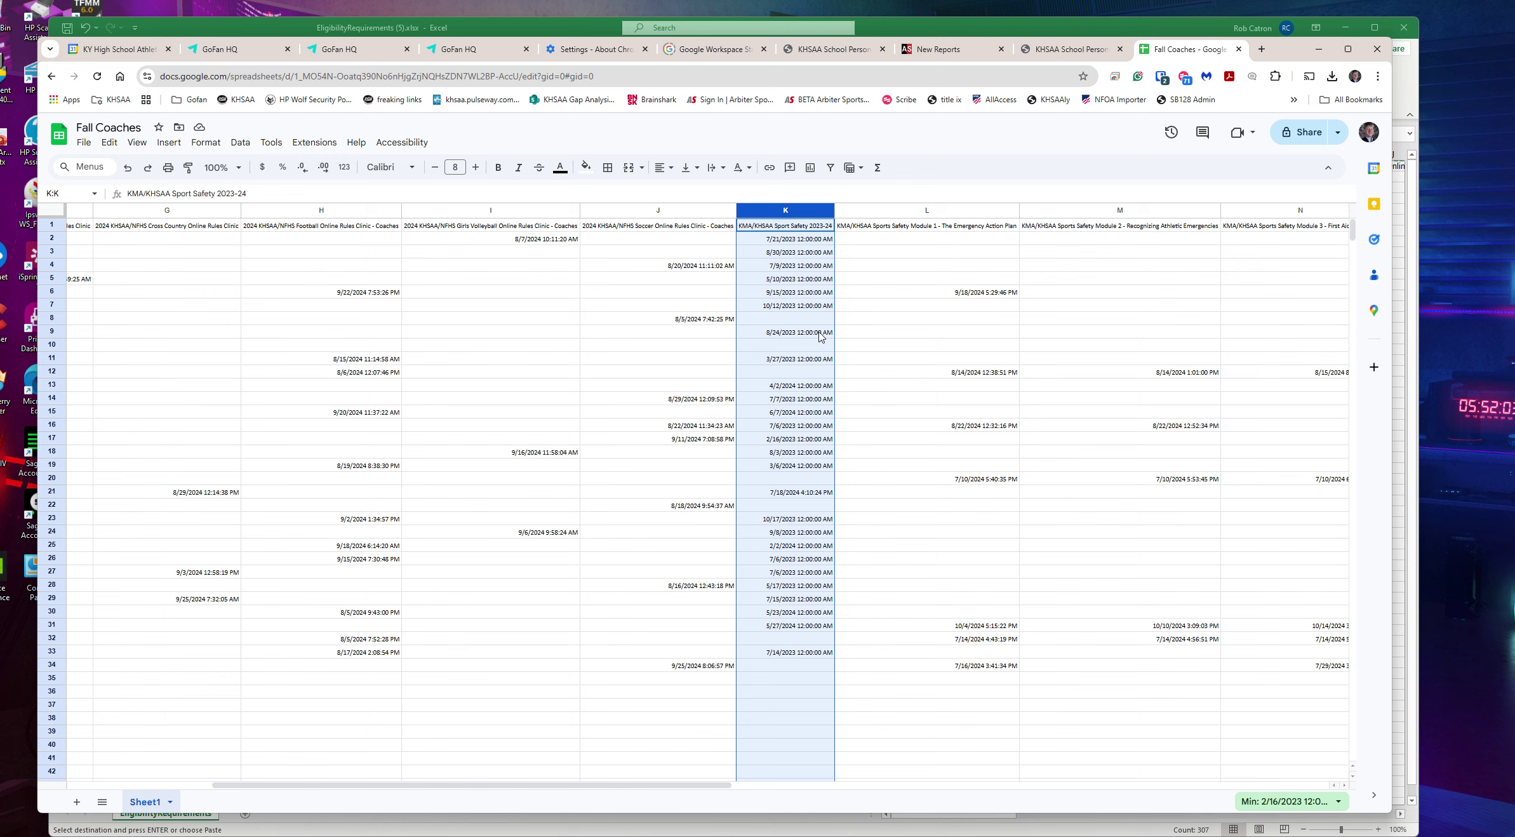
{"action": "left_click", "coordinate": [769, 242]}
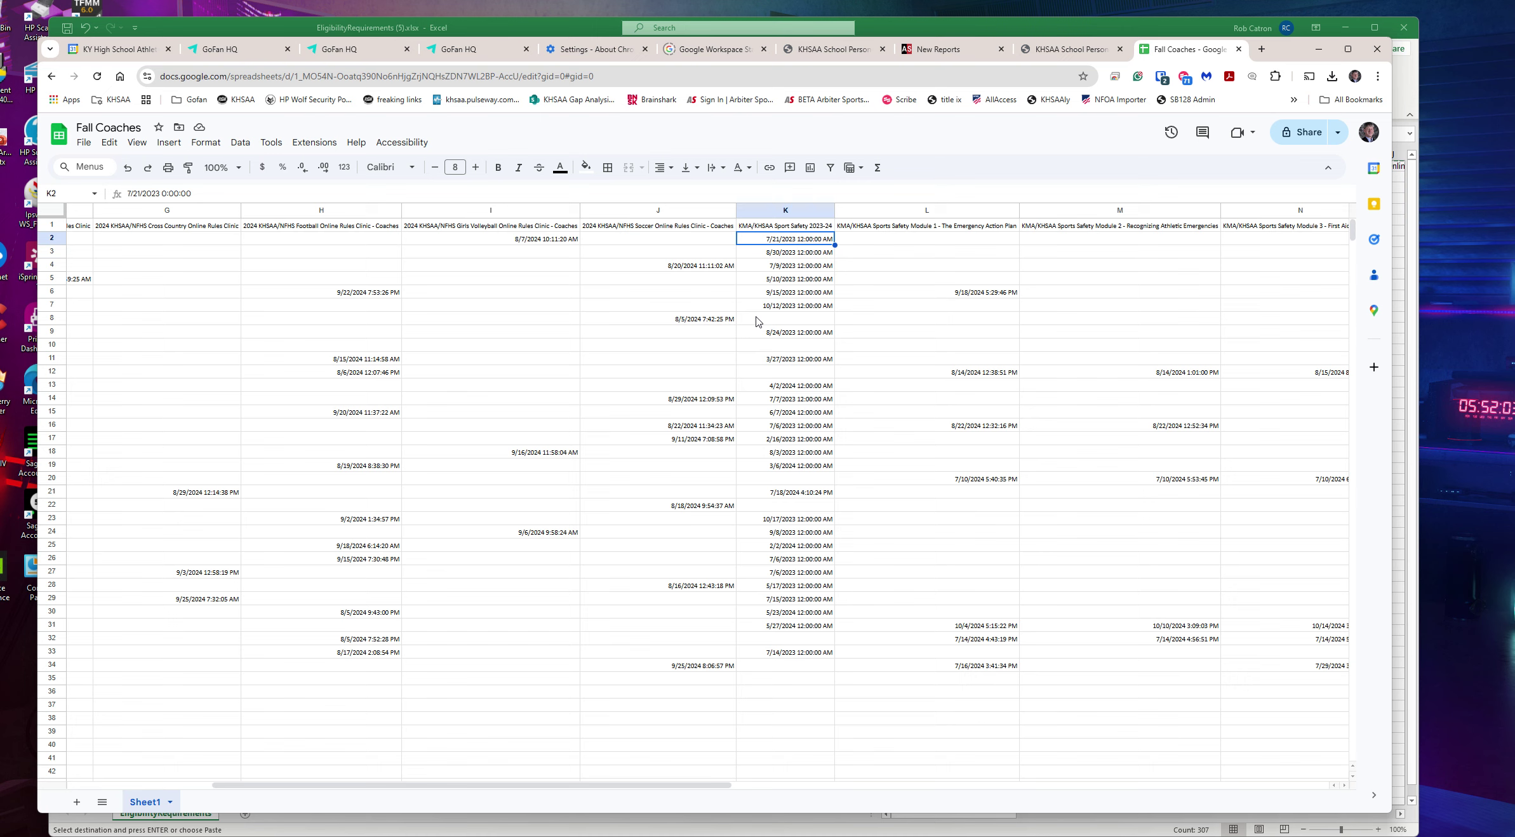
Step: Compare row 6's KMA/KHSAA Sport Safety 2023-24 date with its Sports Safety Module 1 entry and the rest of that coach's record
{"action": "left_click", "coordinate": [900, 298]}
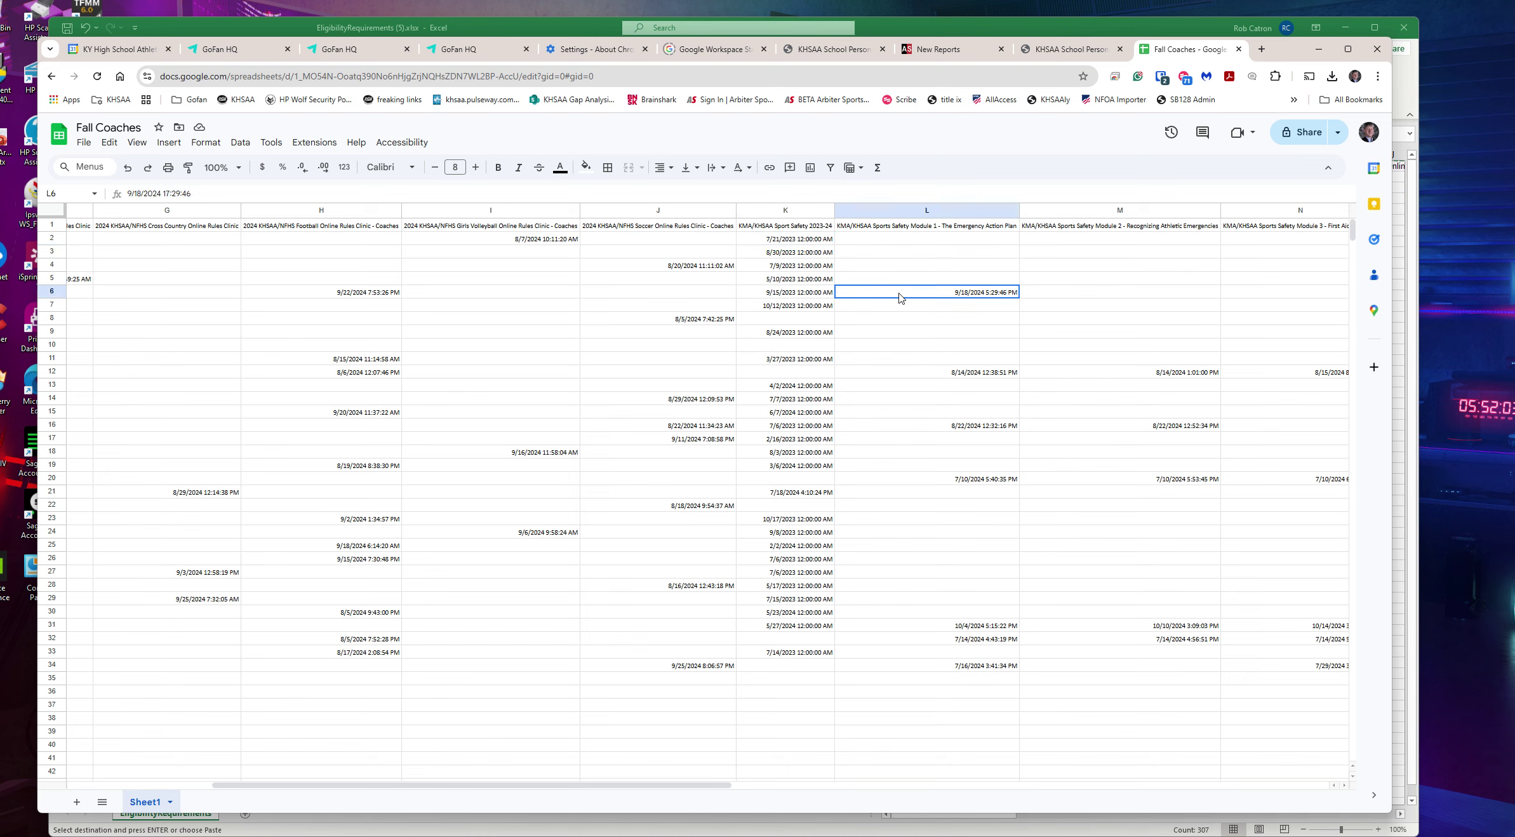
{"action": "key", "text": "ctrl+Left"}
{"action": "key", "text": "ctrl+Left"}
{"action": "key", "text": "ctrl+Left"}
{"action": "key", "text": "ctrl+Left"}
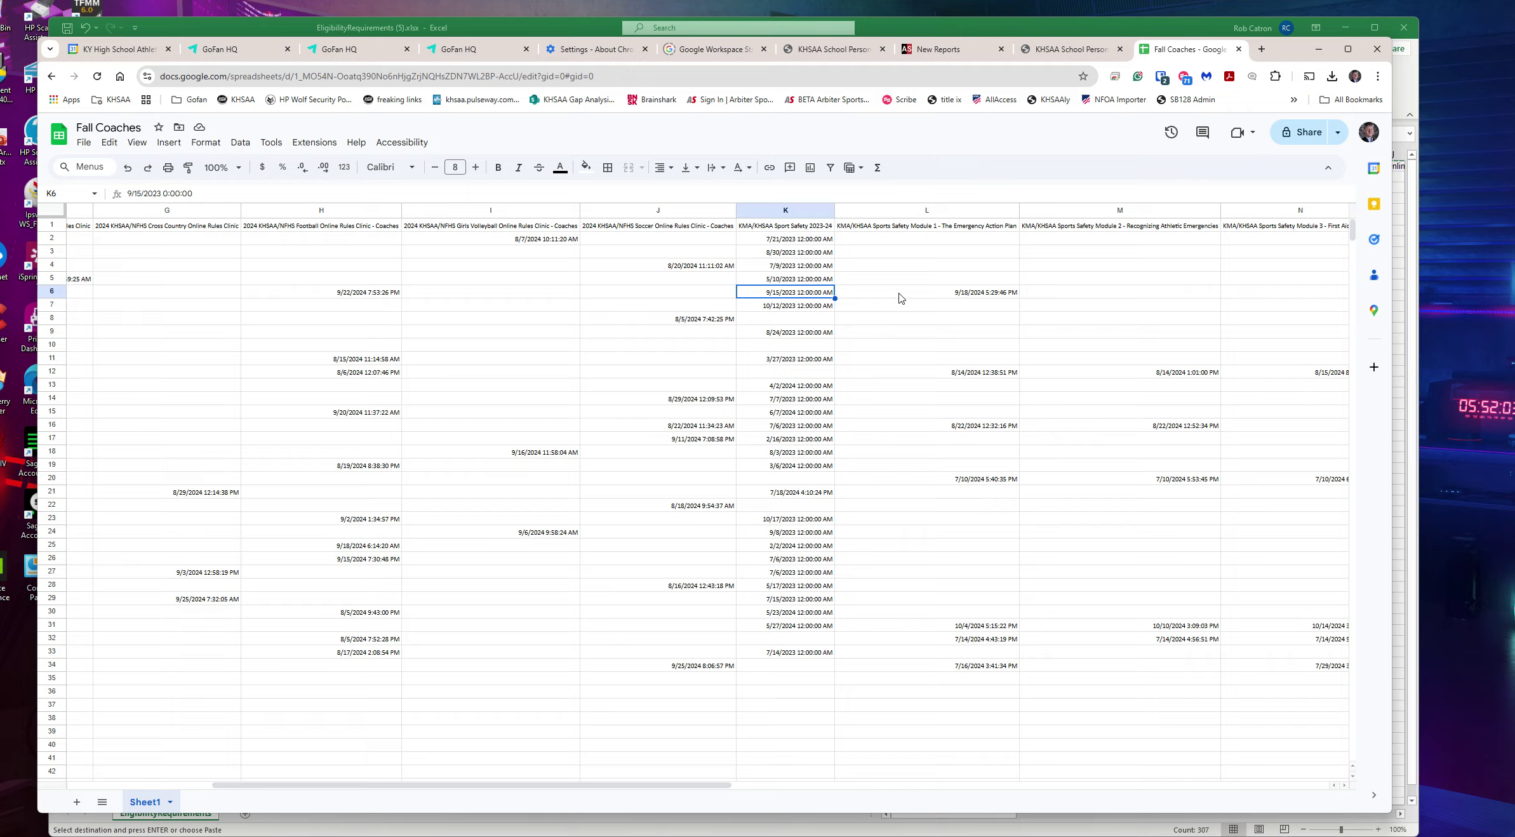
{"action": "key", "text": "ctrl+Right"}
{"action": "key", "text": "ctrl+Right"}
{"action": "key", "text": "ctrl+Right"}
{"action": "key", "text": "ctrl+Right"}
{"action": "key", "text": "ctrl+Right"}
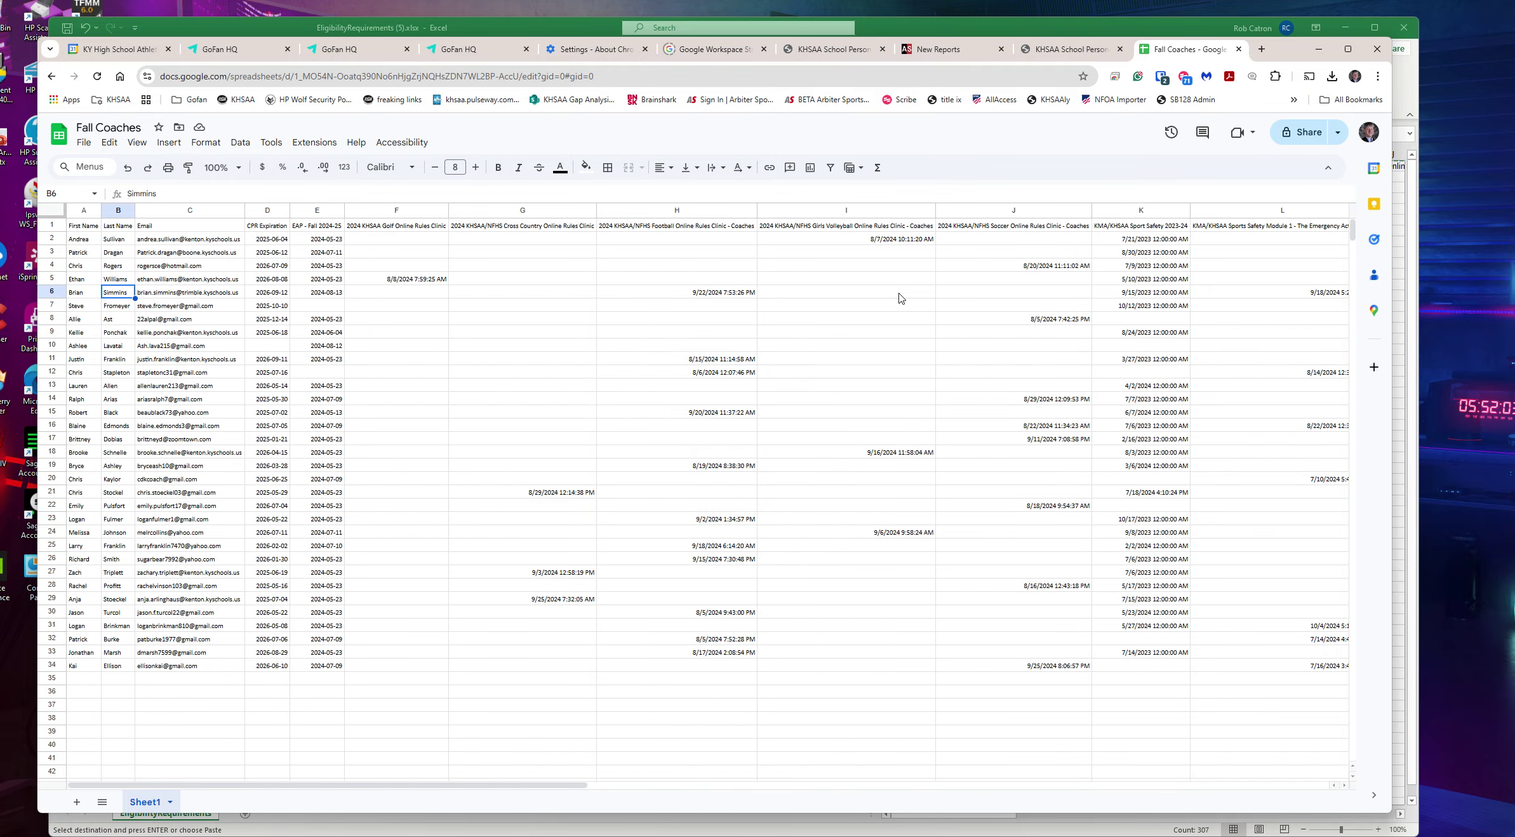
{"action": "key", "text": "Right"}
{"action": "key", "text": "Right"}
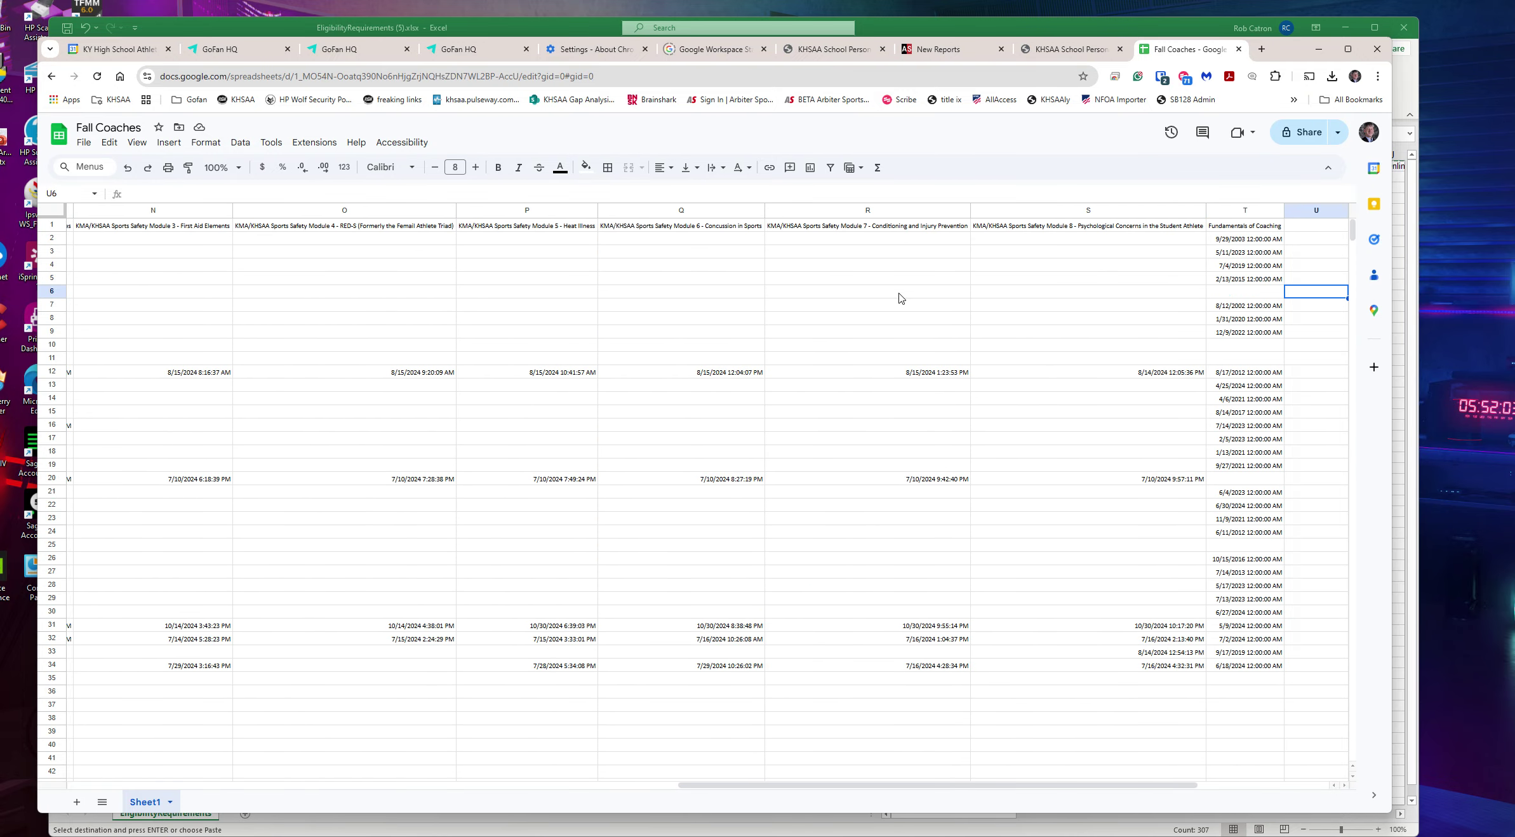
{"action": "key", "text": "Left"}
{"action": "key", "text": "ctrl+Left"}
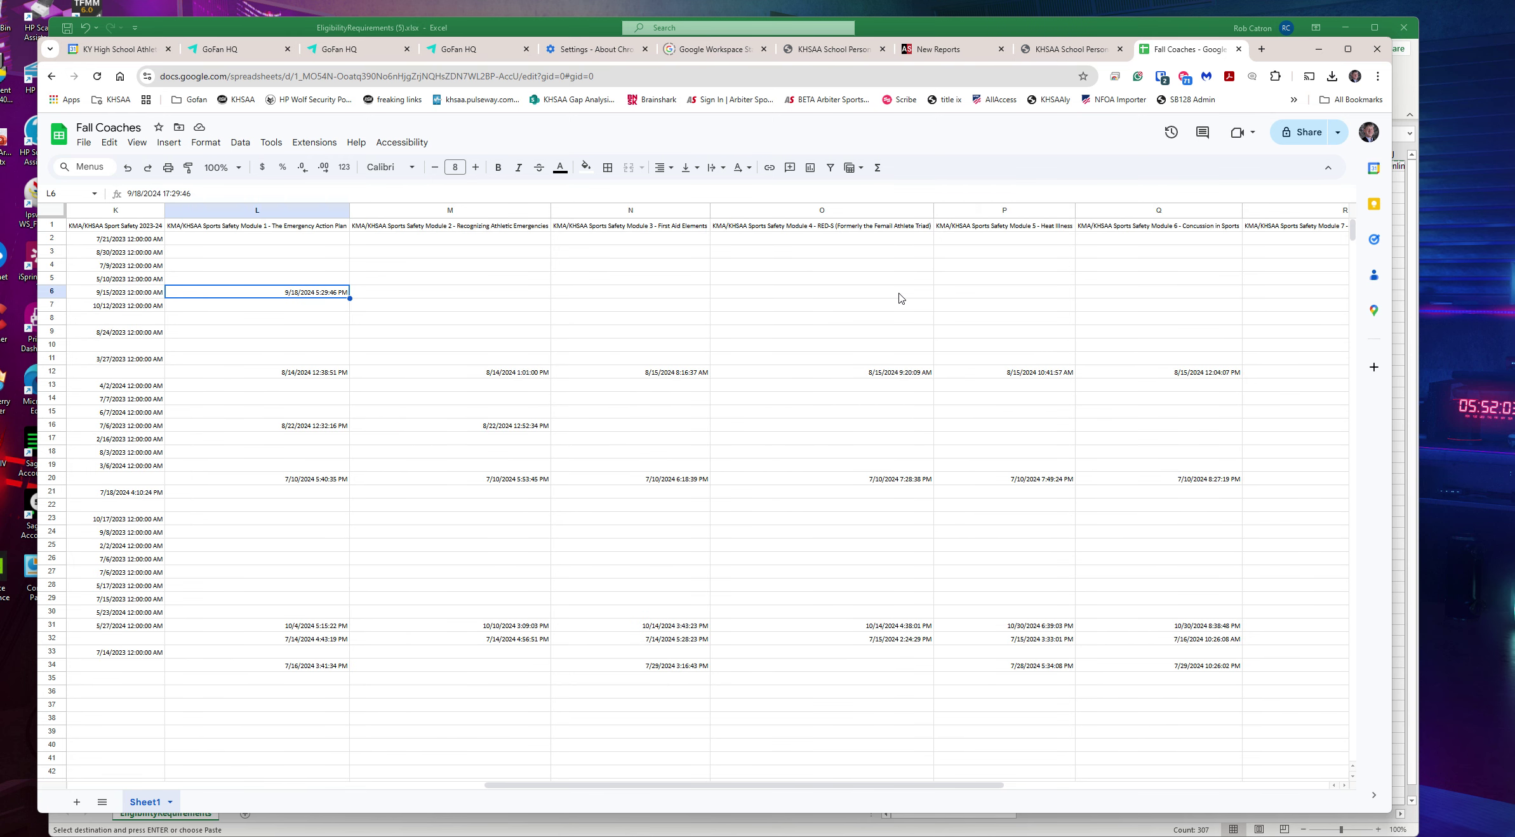
{"action": "key", "text": "Left"}
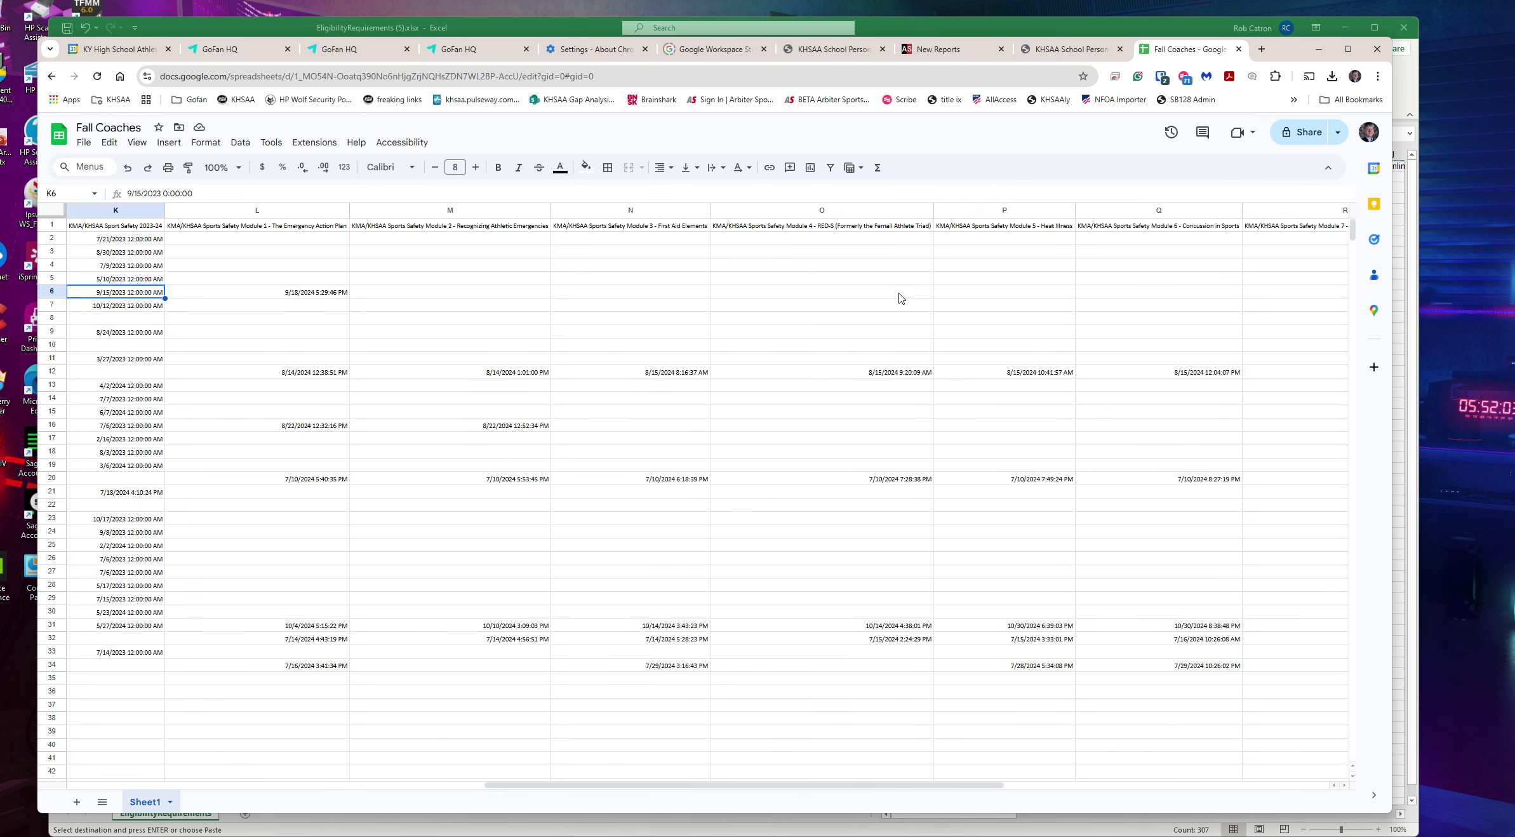
{"action": "key", "text": "Right"}
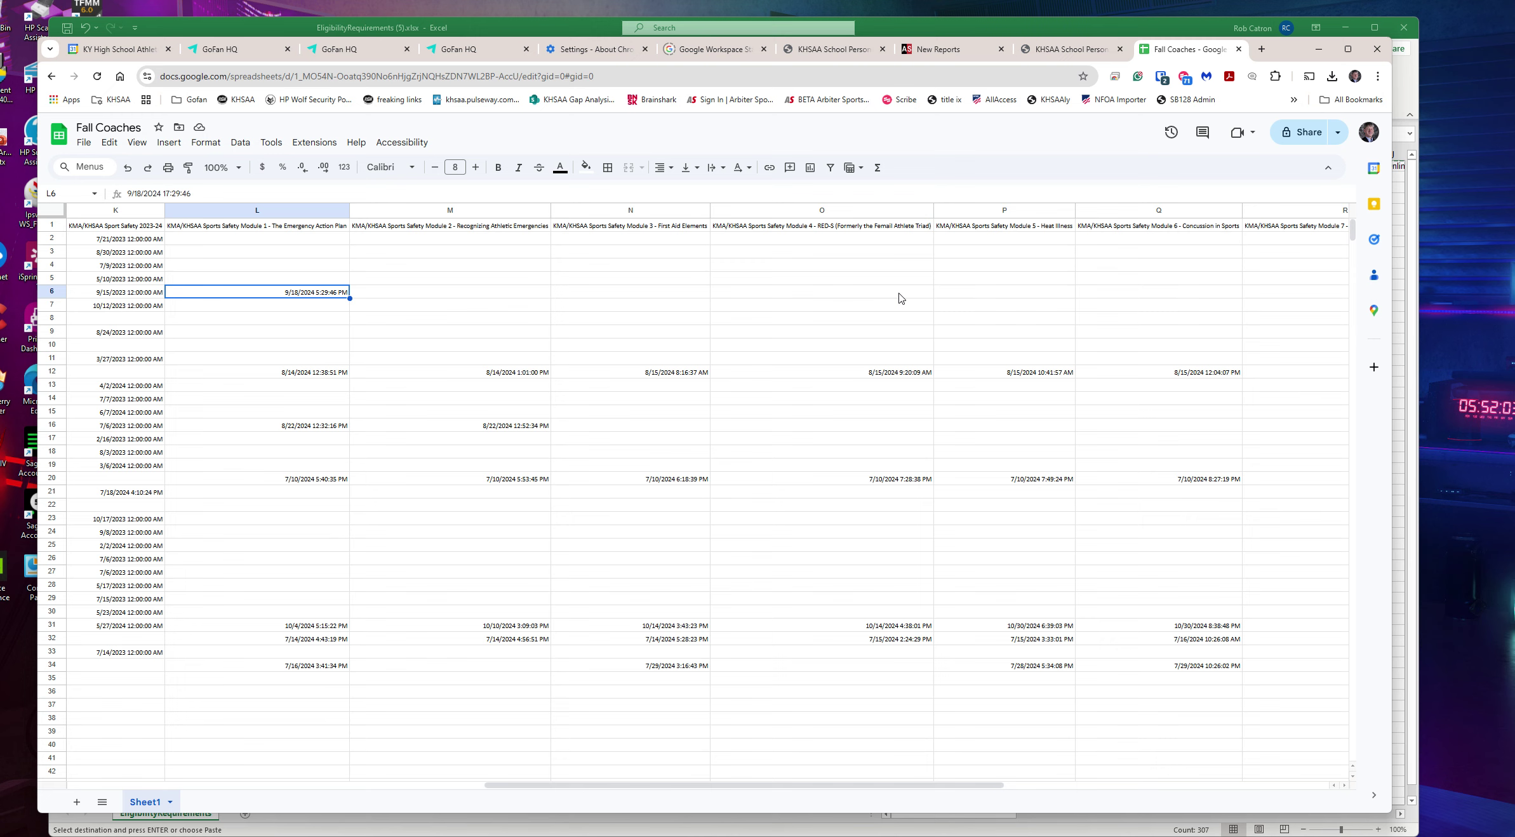
Step: Check row 12's Module 1 and Sport Safety 2023-24 cells against the Sport Safety entries in the rows above
{"action": "key", "text": "Down"}
{"action": "key", "text": "Down"}
{"action": "key", "text": "Down"}
{"action": "key", "text": "Down"}
{"action": "key", "text": "Down"}
{"action": "key", "text": "Down"}
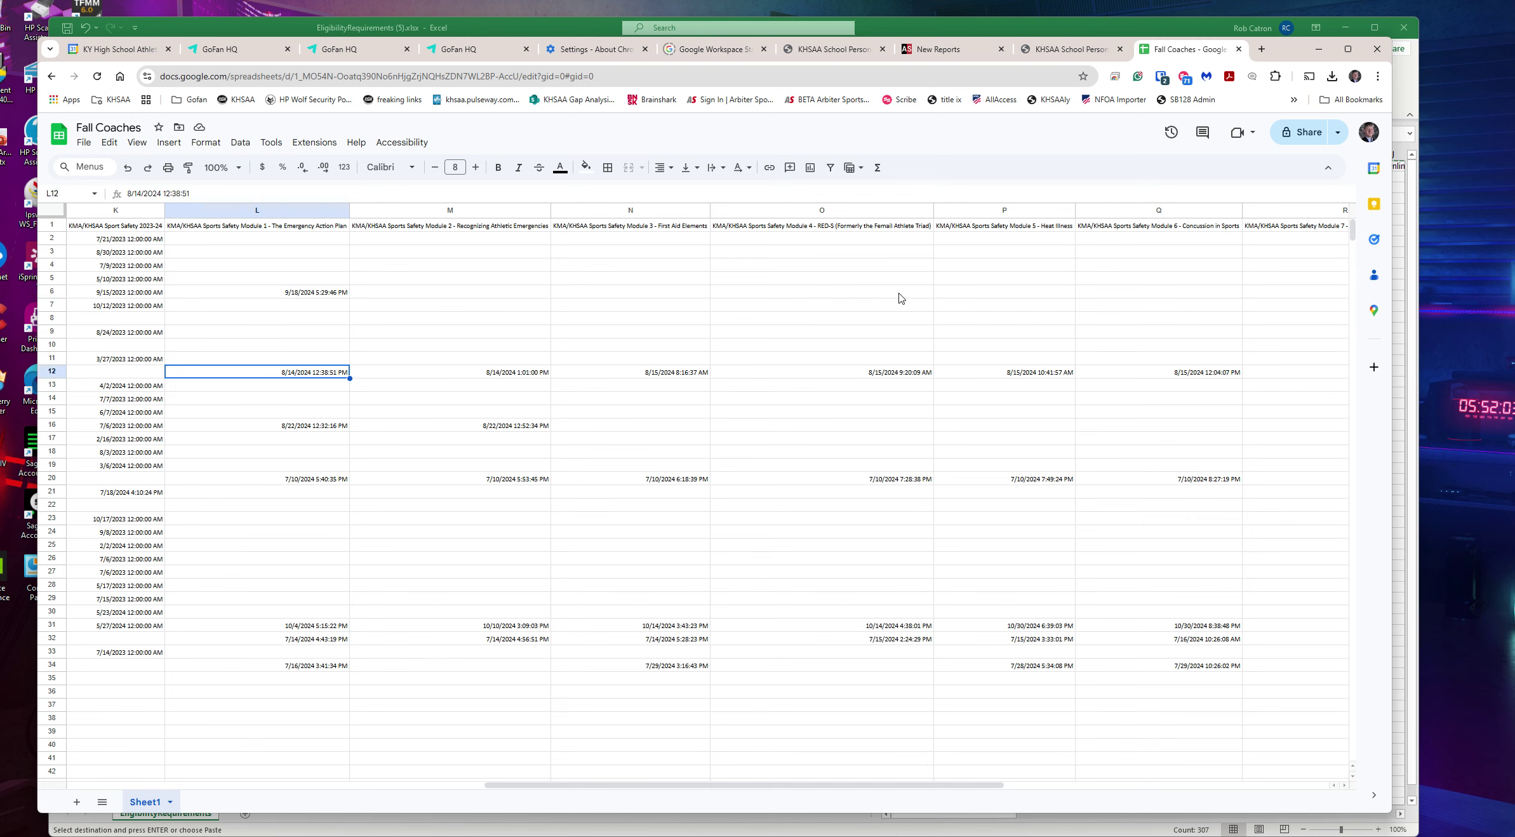
{"action": "key", "text": "Left"}
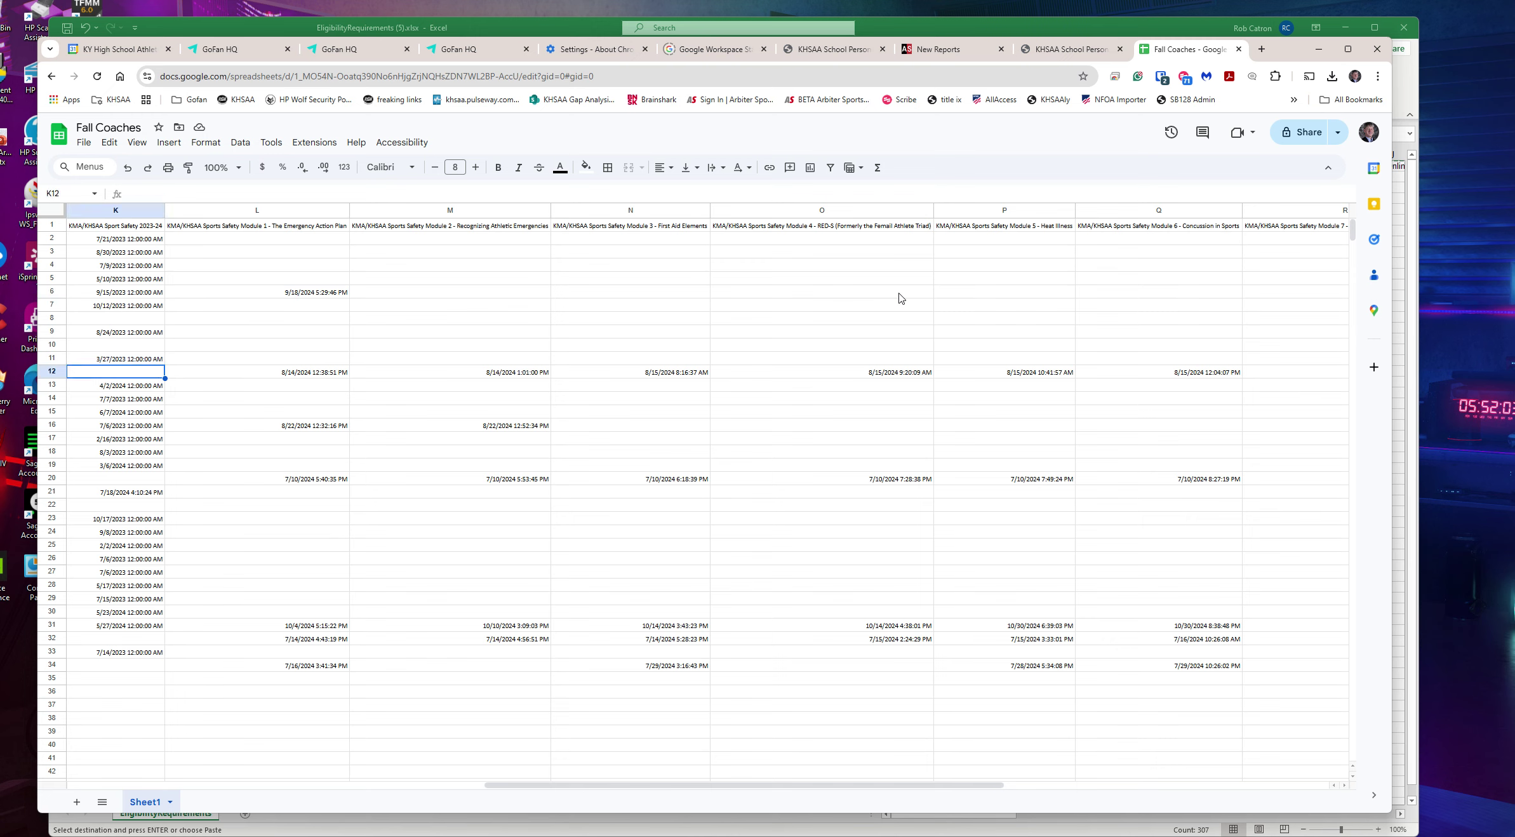
{"action": "key", "text": "Up"}
{"action": "key", "text": "Up"}
{"action": "key", "text": "Up"}
{"action": "key", "text": "Up"}
{"action": "key", "text": "Up"}
{"action": "key", "text": "Up"}
{"action": "key", "text": "Up"}
{"action": "key", "text": "Up"}
{"action": "key", "text": "Up"}
{"action": "key", "text": "Up"}
{"action": "key", "text": "Down"}
{"action": "key", "text": "Down"}
{"action": "key", "text": "Down"}
{"action": "key", "text": "Down"}
{"action": "key", "text": "Down"}
{"action": "key", "text": "Down"}
{"action": "key", "text": "Down"}
{"action": "key", "text": "Down"}
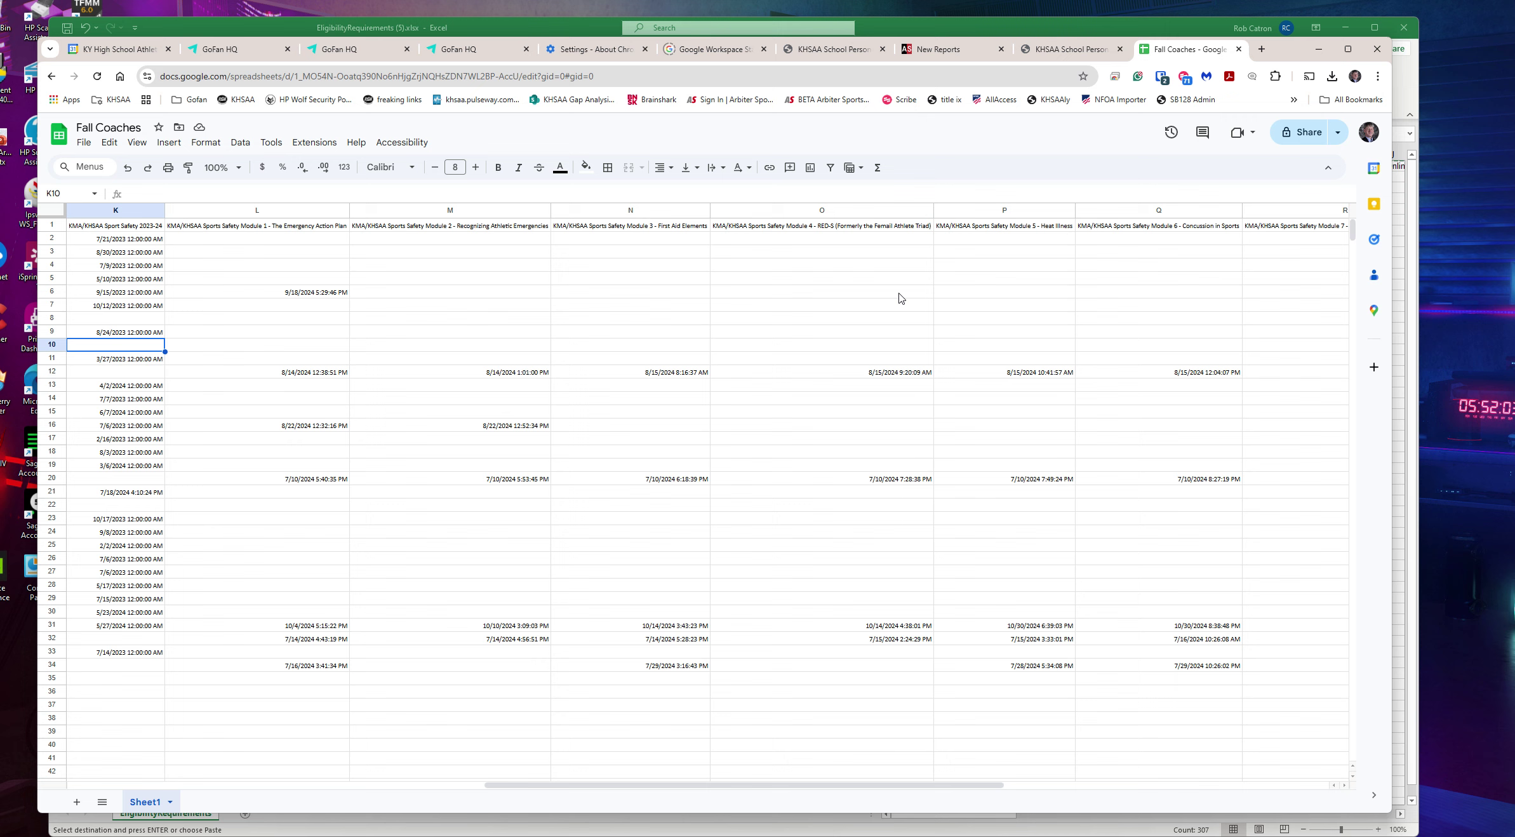
{"action": "key", "text": "Down"}
{"action": "key", "text": "Down"}
Step: Examine row 12's completion dates across Sports Safety Modules 1 to 8 and Fundamentals of Coaching
{"action": "key", "text": "Right"}
{"action": "key", "text": "Right"}
{"action": "key", "text": "Right"}
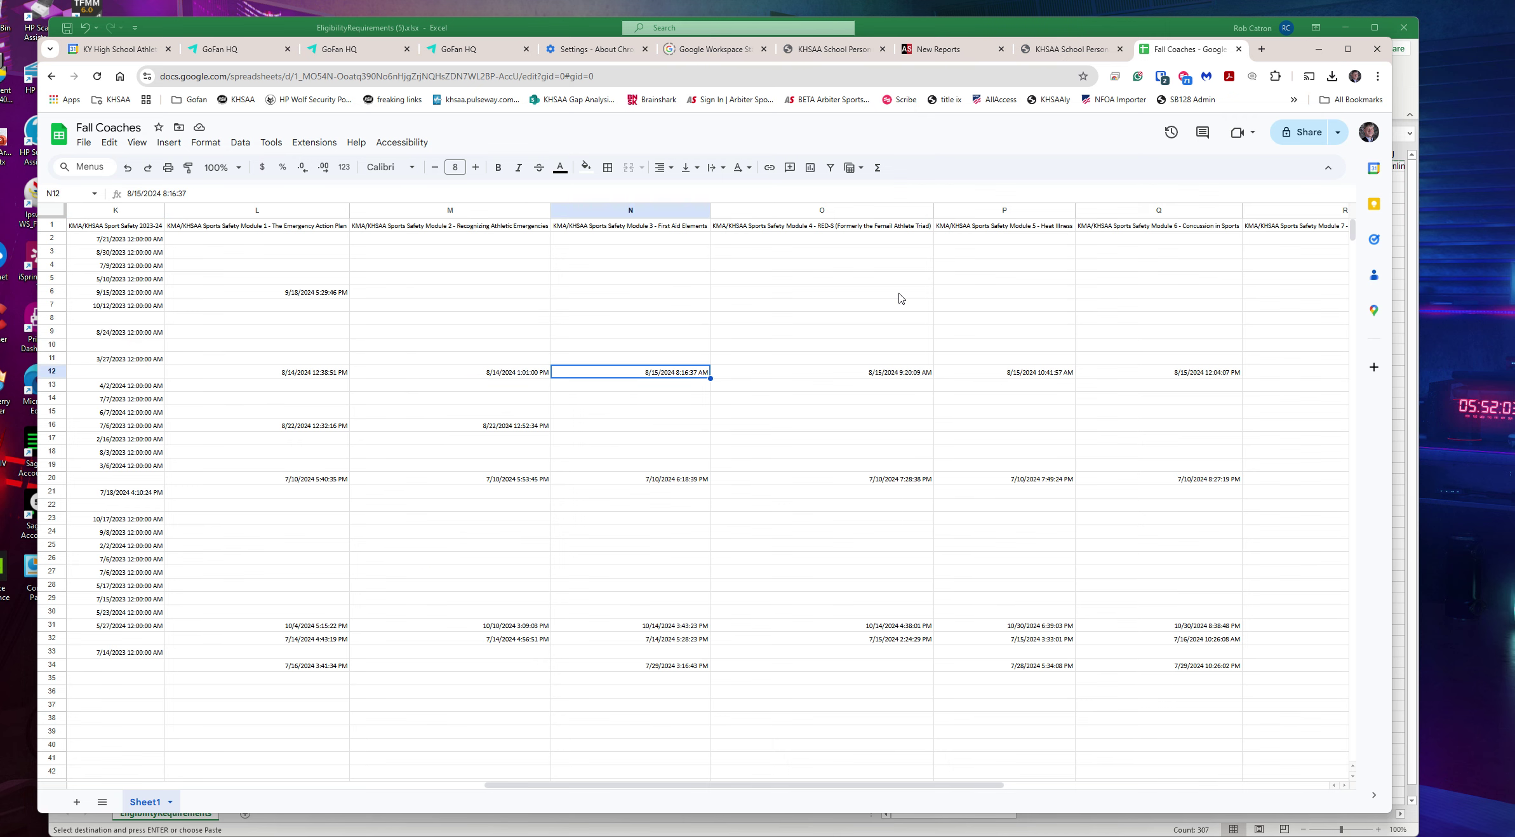
{"action": "key", "text": "Right"}
{"action": "key", "text": "Right"}
{"action": "key", "text": "Right"}
{"action": "key", "text": "Right"}
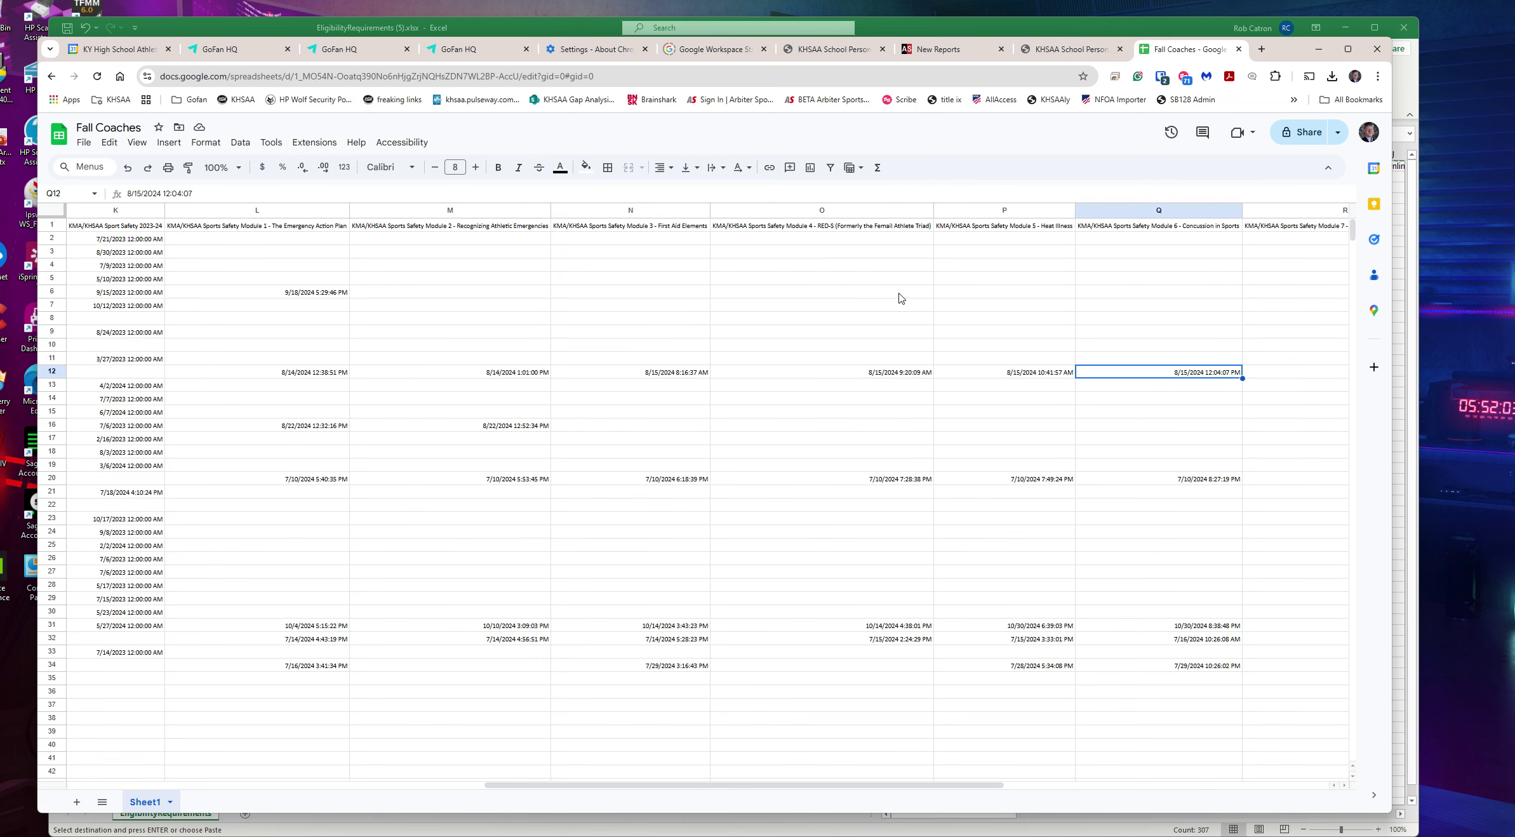
{"action": "key", "text": "Right"}
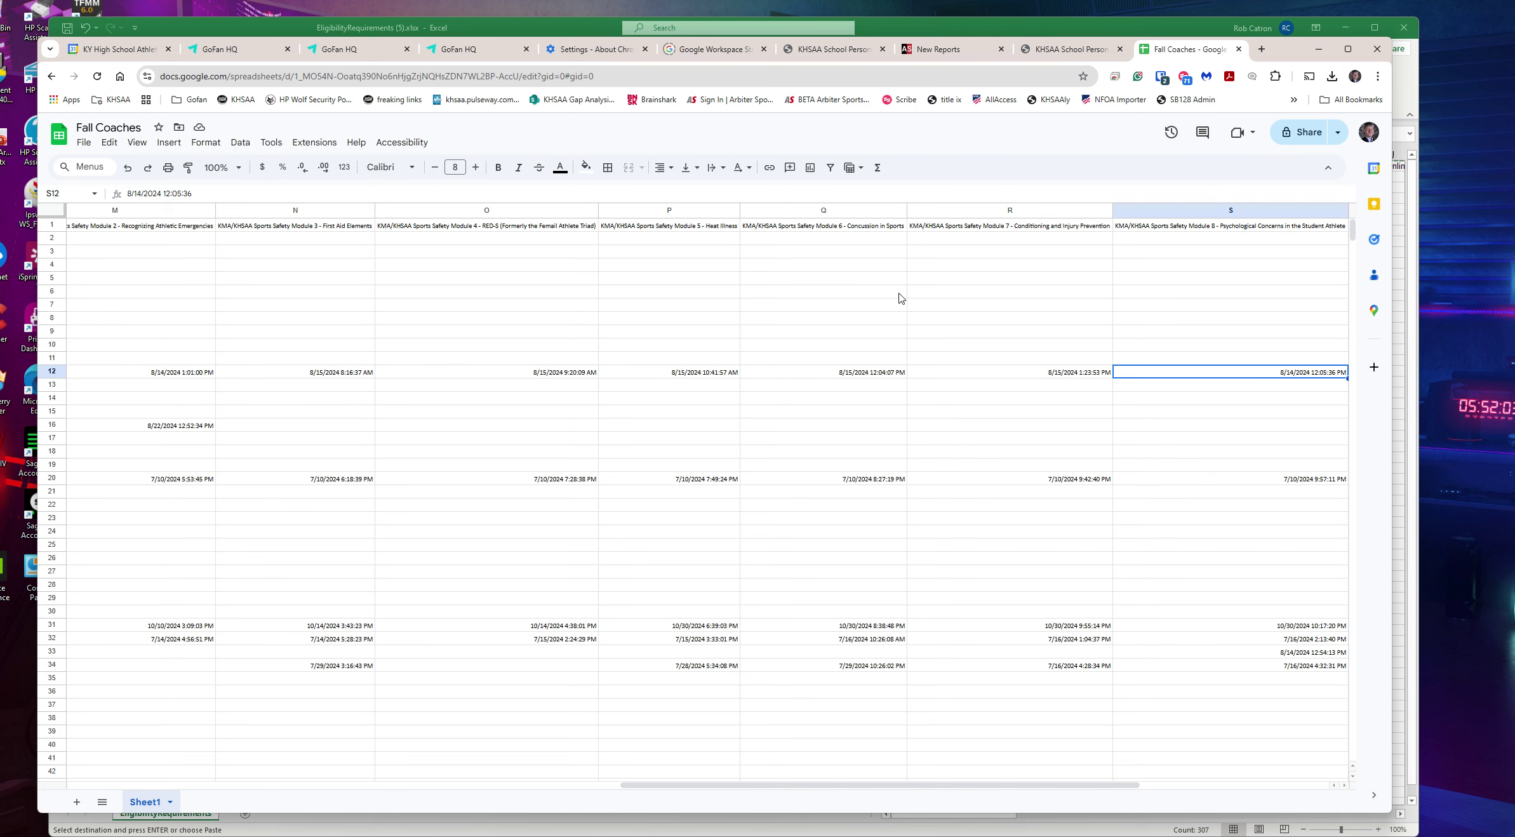
{"action": "key", "text": "Right"}
{"action": "key", "text": "Right"}
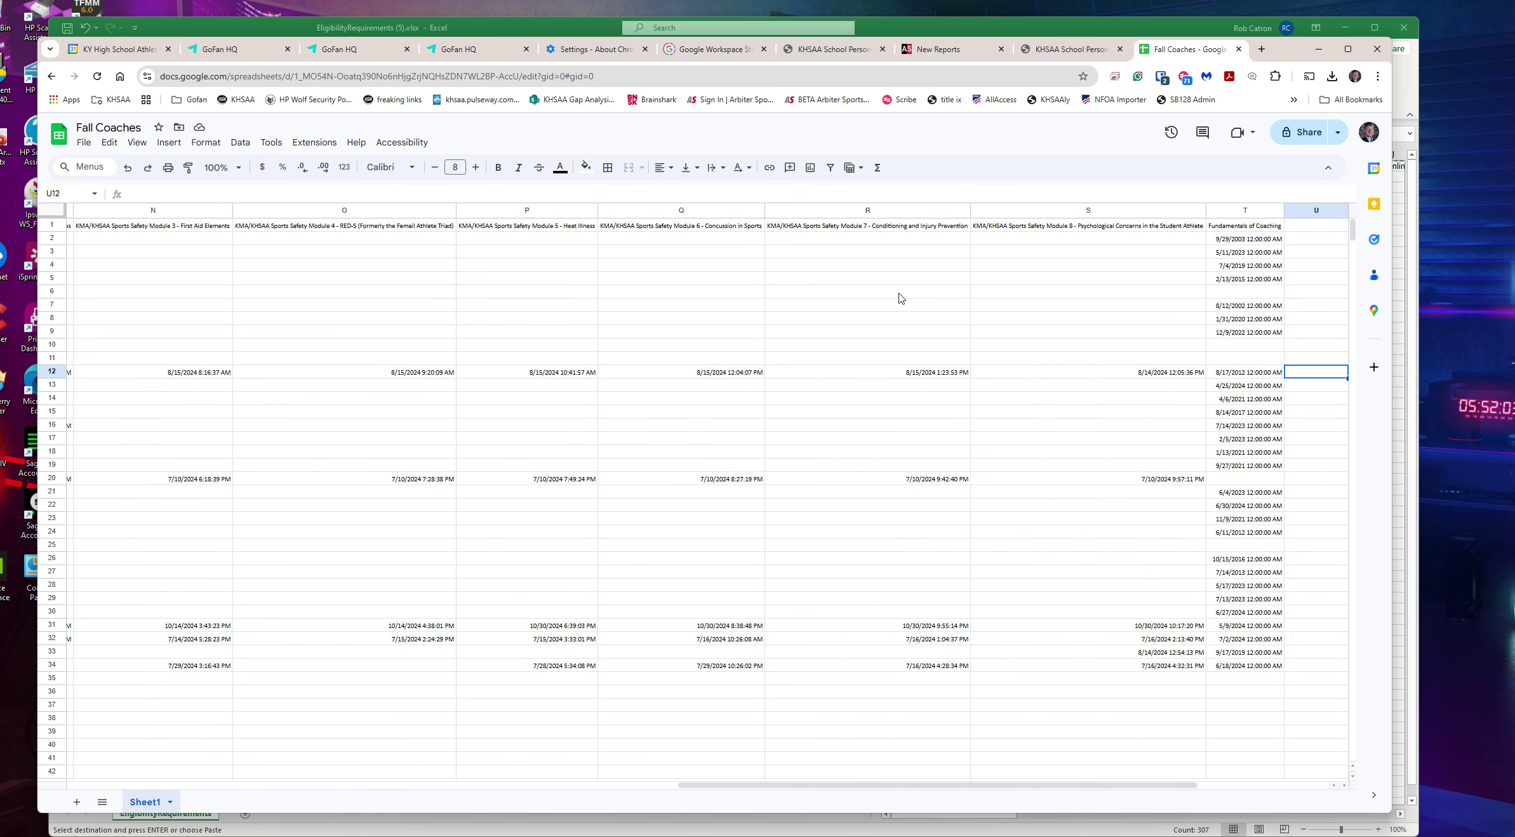
Step: Examine the Fundamentals of Coaching column for completion dates and blank entries, including rows 25, 20 and 6
{"action": "key", "text": "Up"}
{"action": "key", "text": "Up"}
{"action": "key", "text": "Up"}
{"action": "key", "text": "Up"}
{"action": "key", "text": "Up"}
{"action": "key", "text": "Up"}
{"action": "key", "text": "Up"}
{"action": "key", "text": "Up"}
{"action": "key", "text": "Up"}
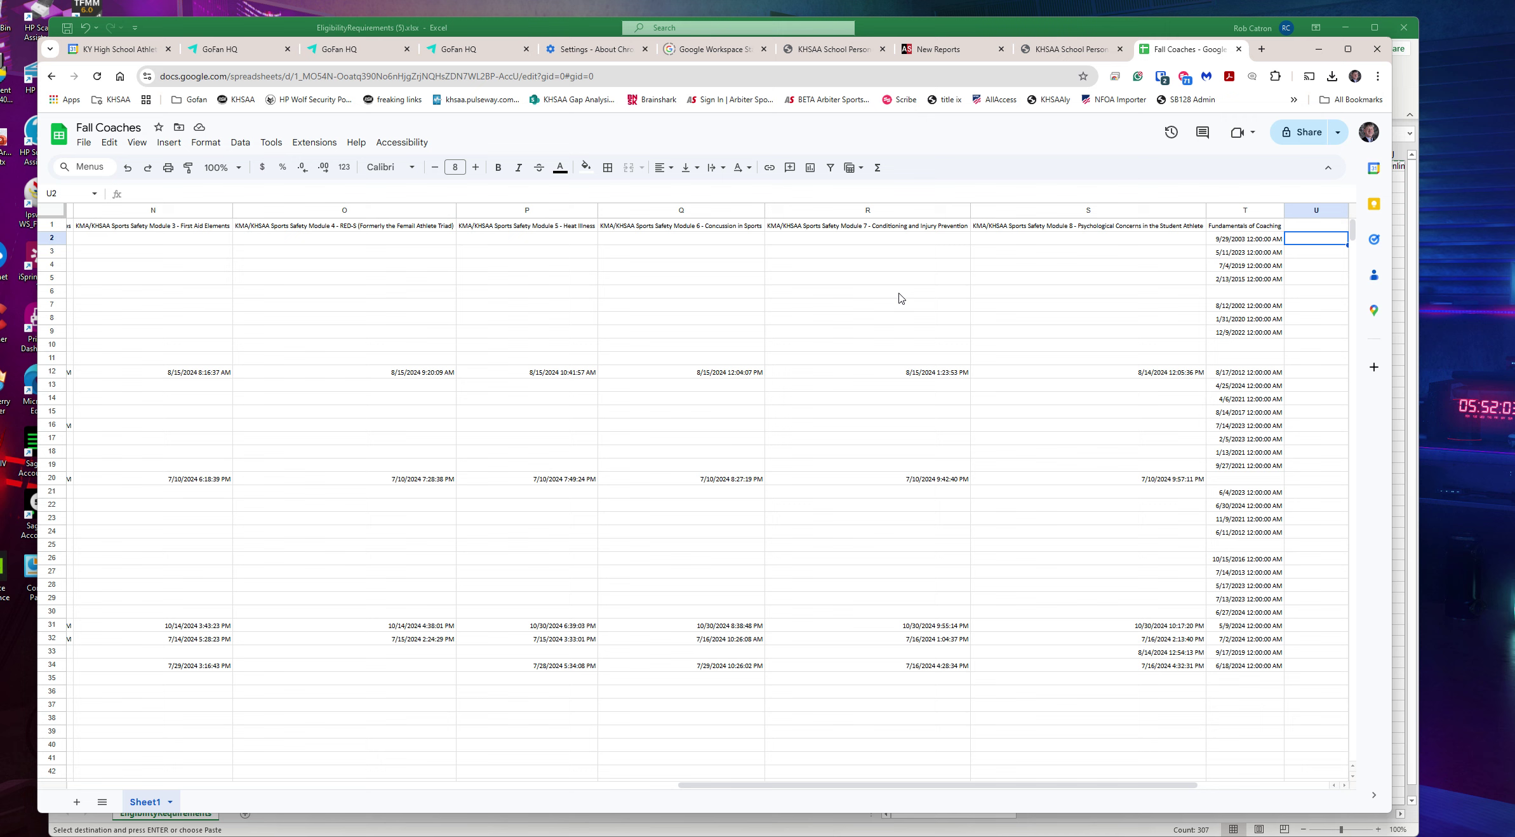
{"action": "key", "text": "Left"}
{"action": "key", "text": "Down"}
{"action": "key", "text": "Down"}
{"action": "key", "text": "Down"}
{"action": "key", "text": "Down"}
{"action": "key", "text": "Down"}
{"action": "key", "text": "Down"}
{"action": "key", "text": "Down"}
{"action": "key", "text": "Down"}
{"action": "key", "text": "Down"}
{"action": "key", "text": "Down"}
{"action": "key", "text": "Down"}
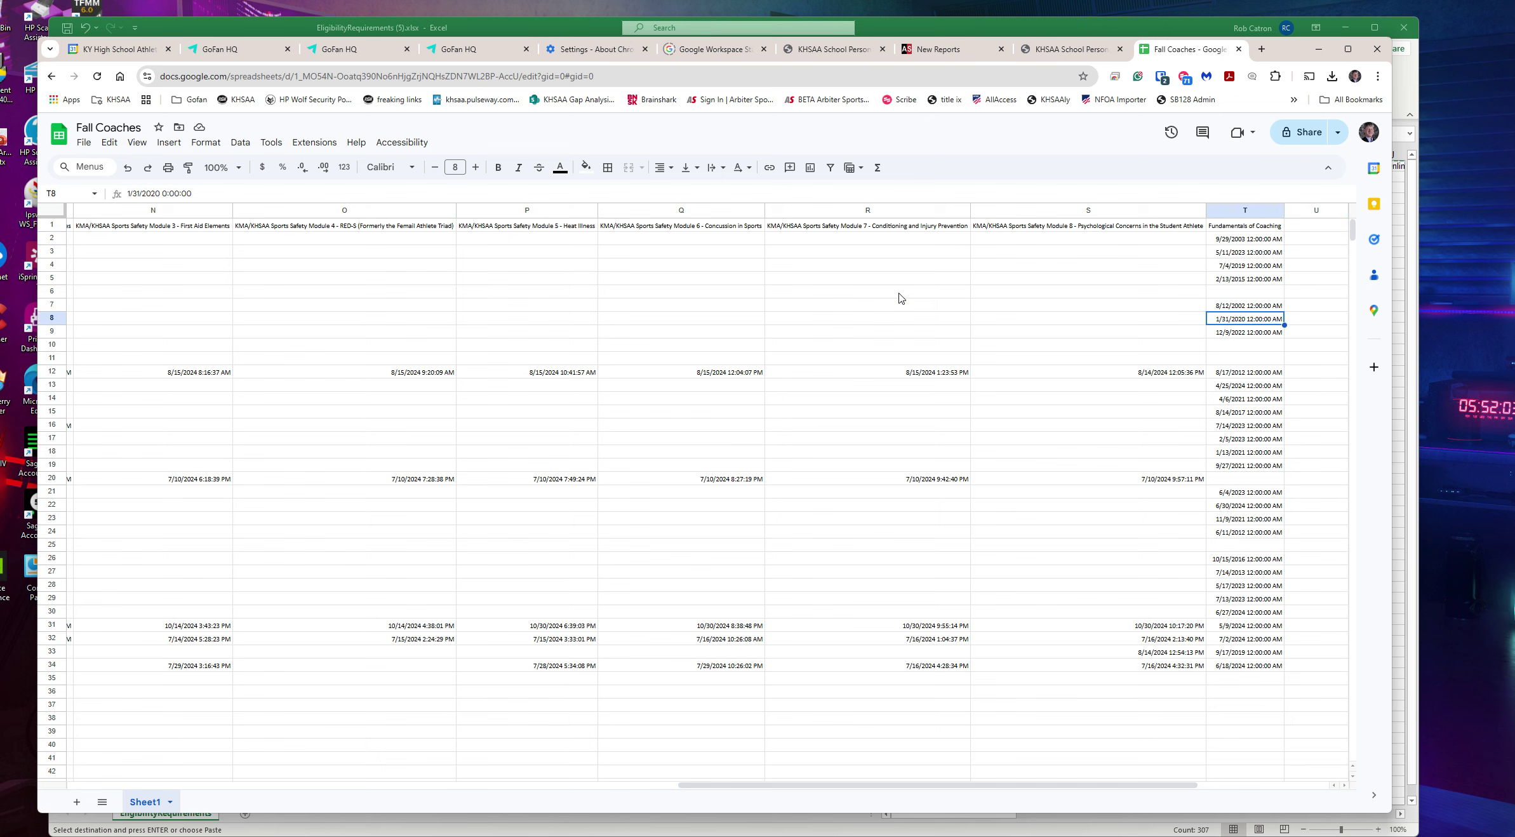
{"action": "key", "text": "Down"}
{"action": "key", "text": "Down"}
{"action": "key", "text": "Down"}
{"action": "key", "text": "Down"}
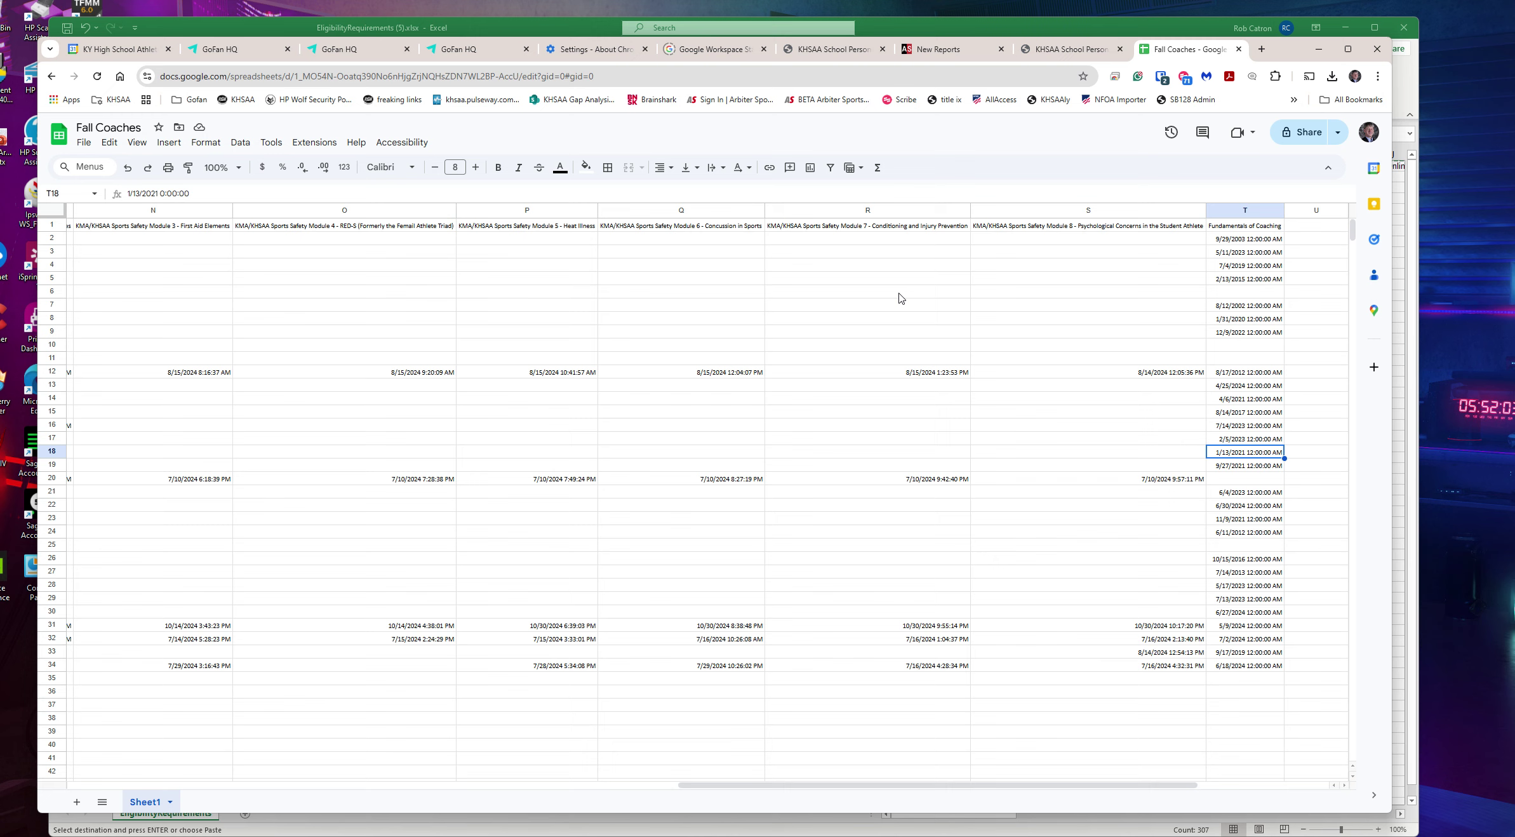
{"action": "key", "text": "Down"}
{"action": "key", "text": "Down"}
{"action": "key", "text": "Down"}
{"action": "key", "text": "Down"}
{"action": "key", "text": "Down"}
{"action": "key", "text": "Down"}
{"action": "key", "text": "Down"}
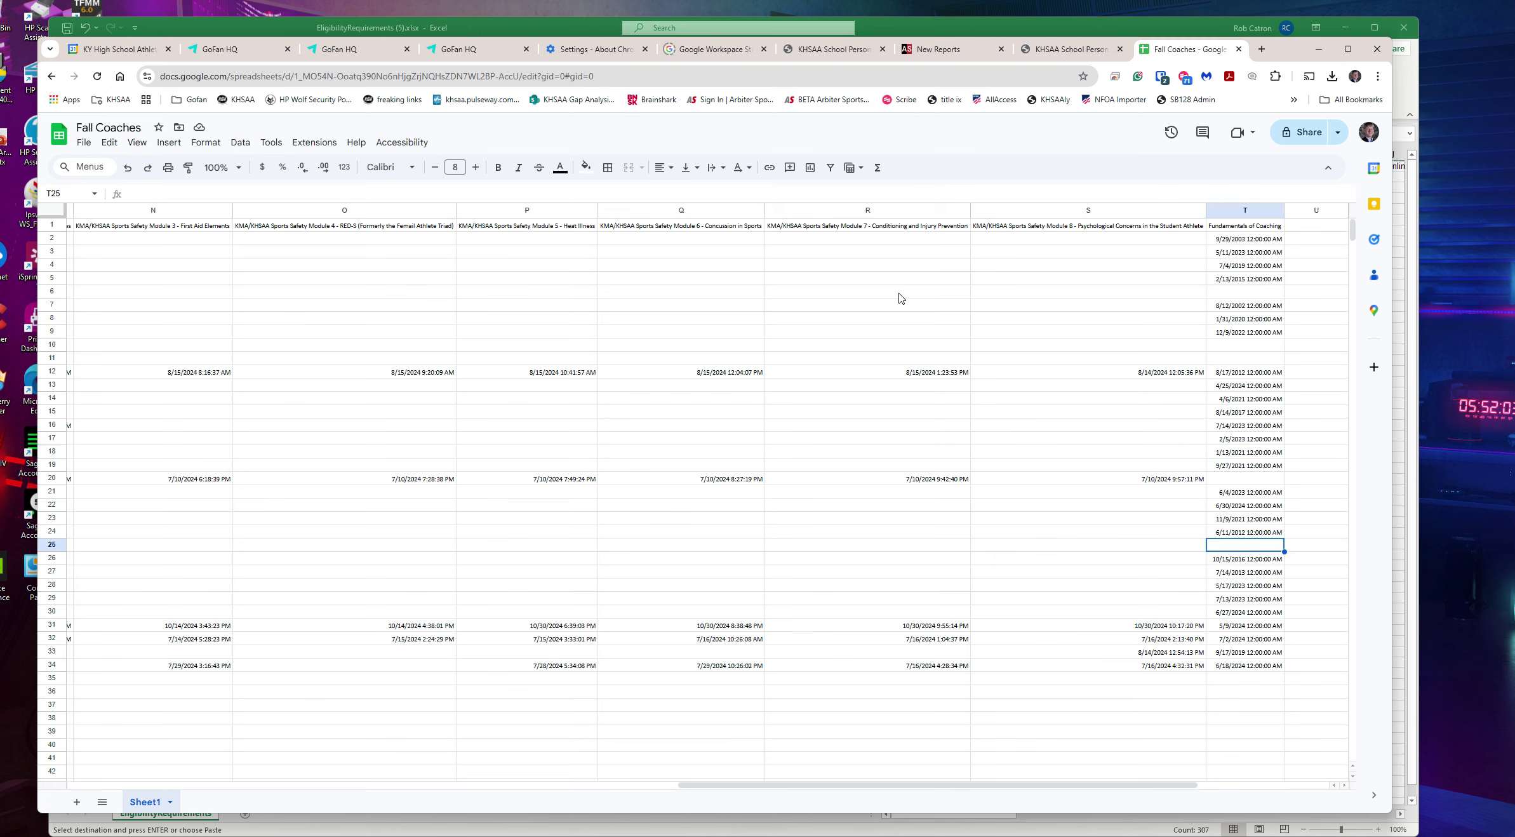
{"action": "key", "text": "Up"}
{"action": "key", "text": "Up"}
{"action": "key", "text": "Up"}
{"action": "key", "text": "Up"}
{"action": "key", "text": "Up"}
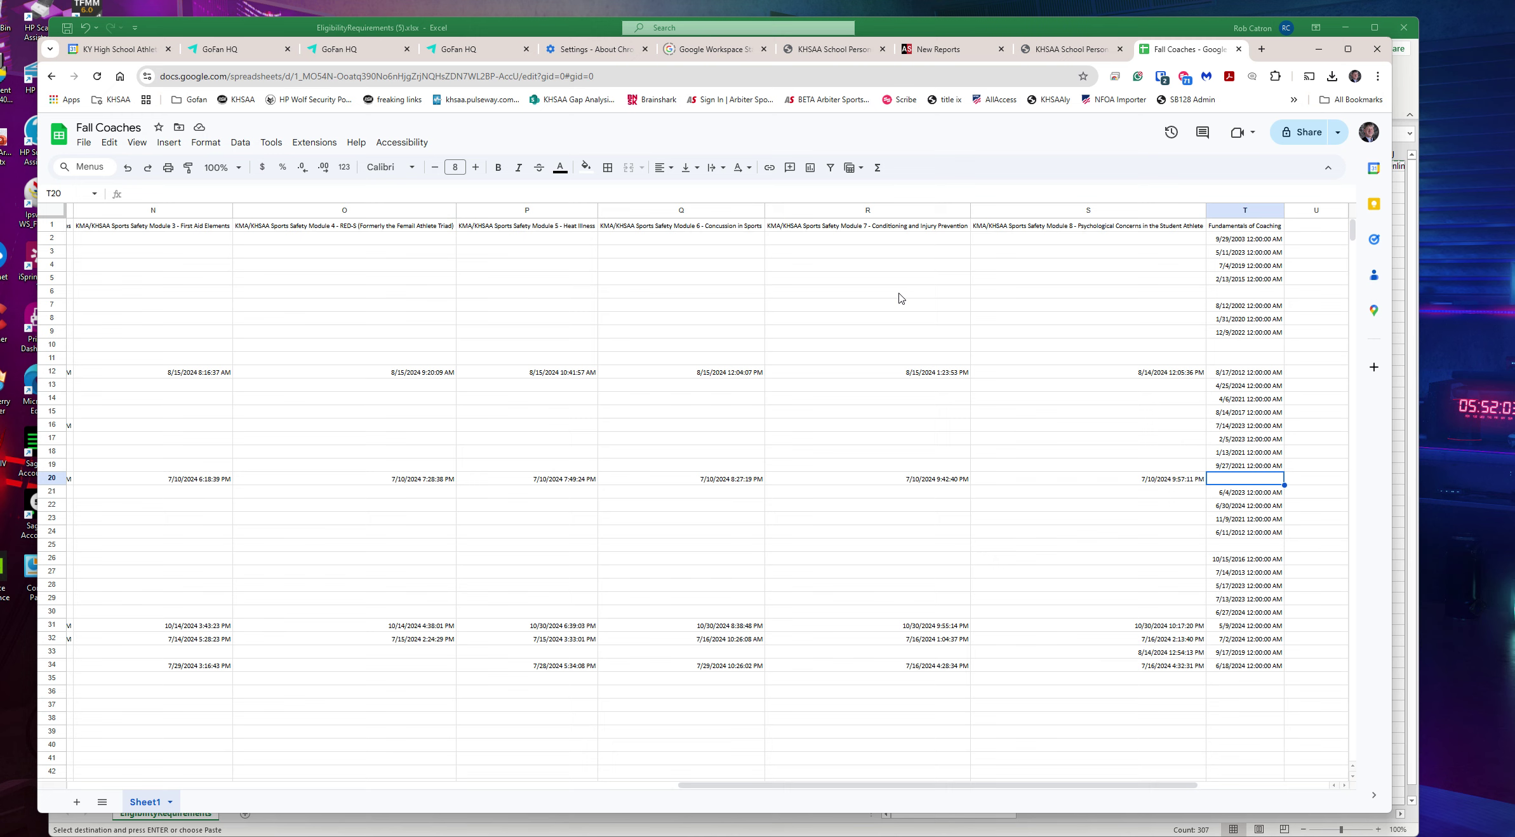
{"action": "key", "text": "Up"}
{"action": "key", "text": "Up"}
{"action": "key", "text": "Up"}
{"action": "key", "text": "Up"}
{"action": "key", "text": "Up"}
{"action": "key", "text": "Up"}
{"action": "key", "text": "Up"}
{"action": "key", "text": "Up"}
{"action": "key", "text": "Up"}
{"action": "key", "text": "Up"}
{"action": "key", "text": "Up"}
{"action": "key", "text": "Up"}
{"action": "key", "text": "Up"}
{"action": "key", "text": "Up"}
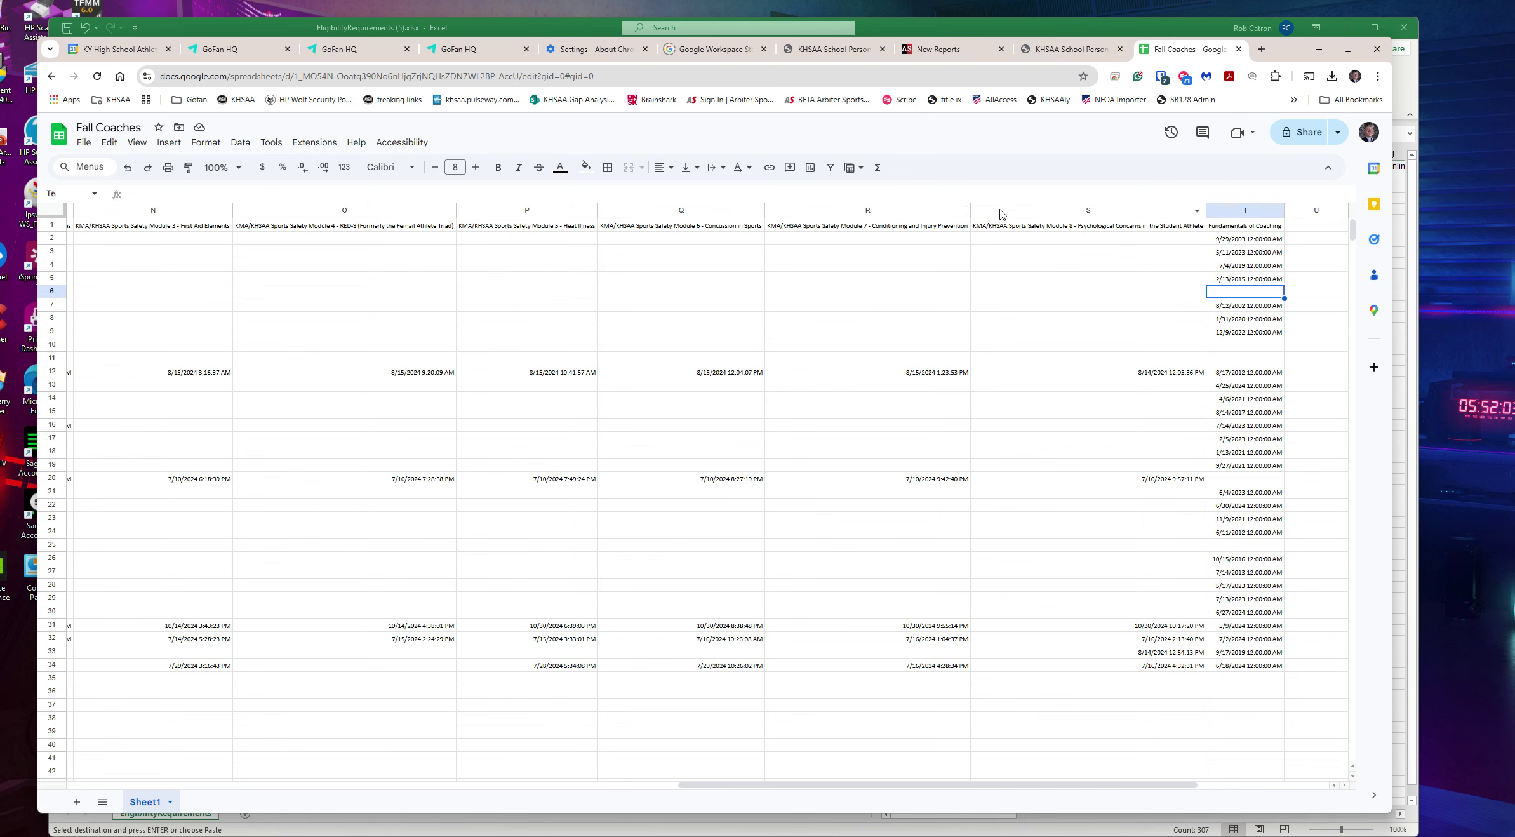
Step: Temporarily hide columns F to S to view Fundamentals of Coaching beside the coaches' details, and unhide them again
{"action": "left_click_drag", "start_coordinate": [1001, 211], "coordinate": [396, 186]}
{"action": "right_click", "coordinate": [379, 217]}
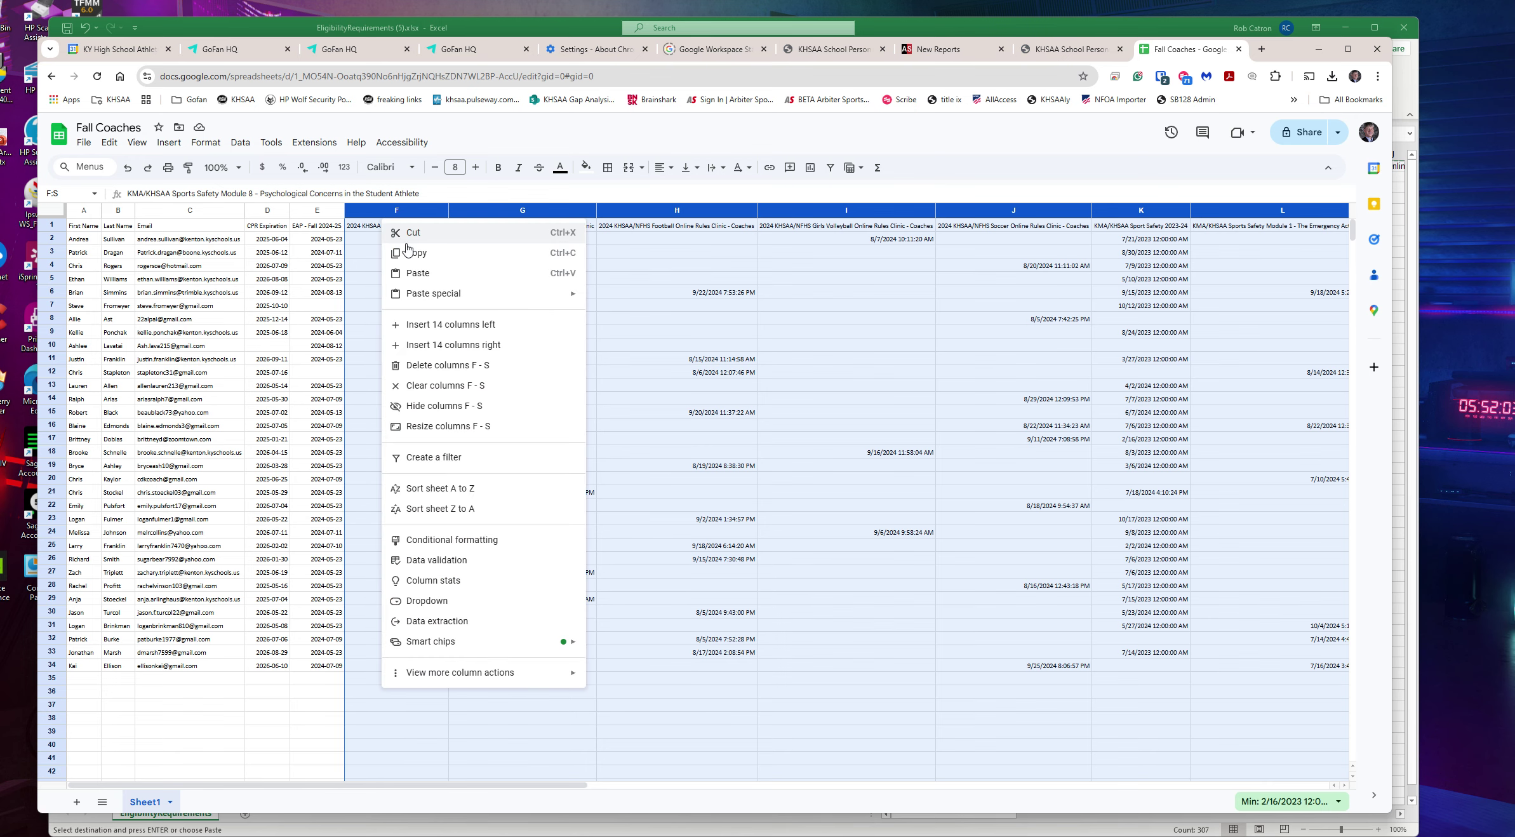
{"action": "left_click", "coordinate": [448, 408]}
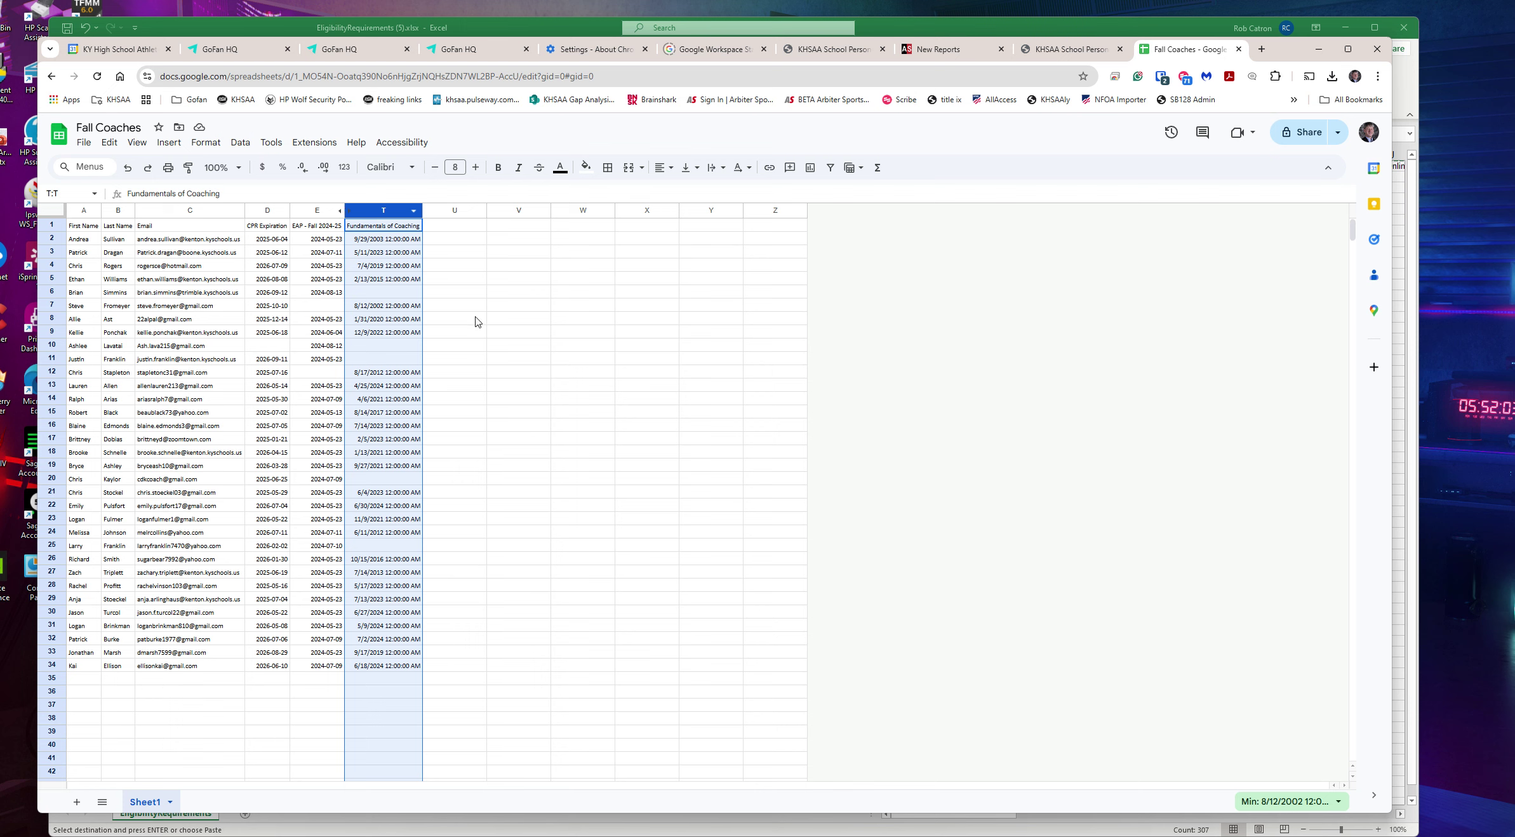
{"action": "left_click", "coordinate": [389, 242]}
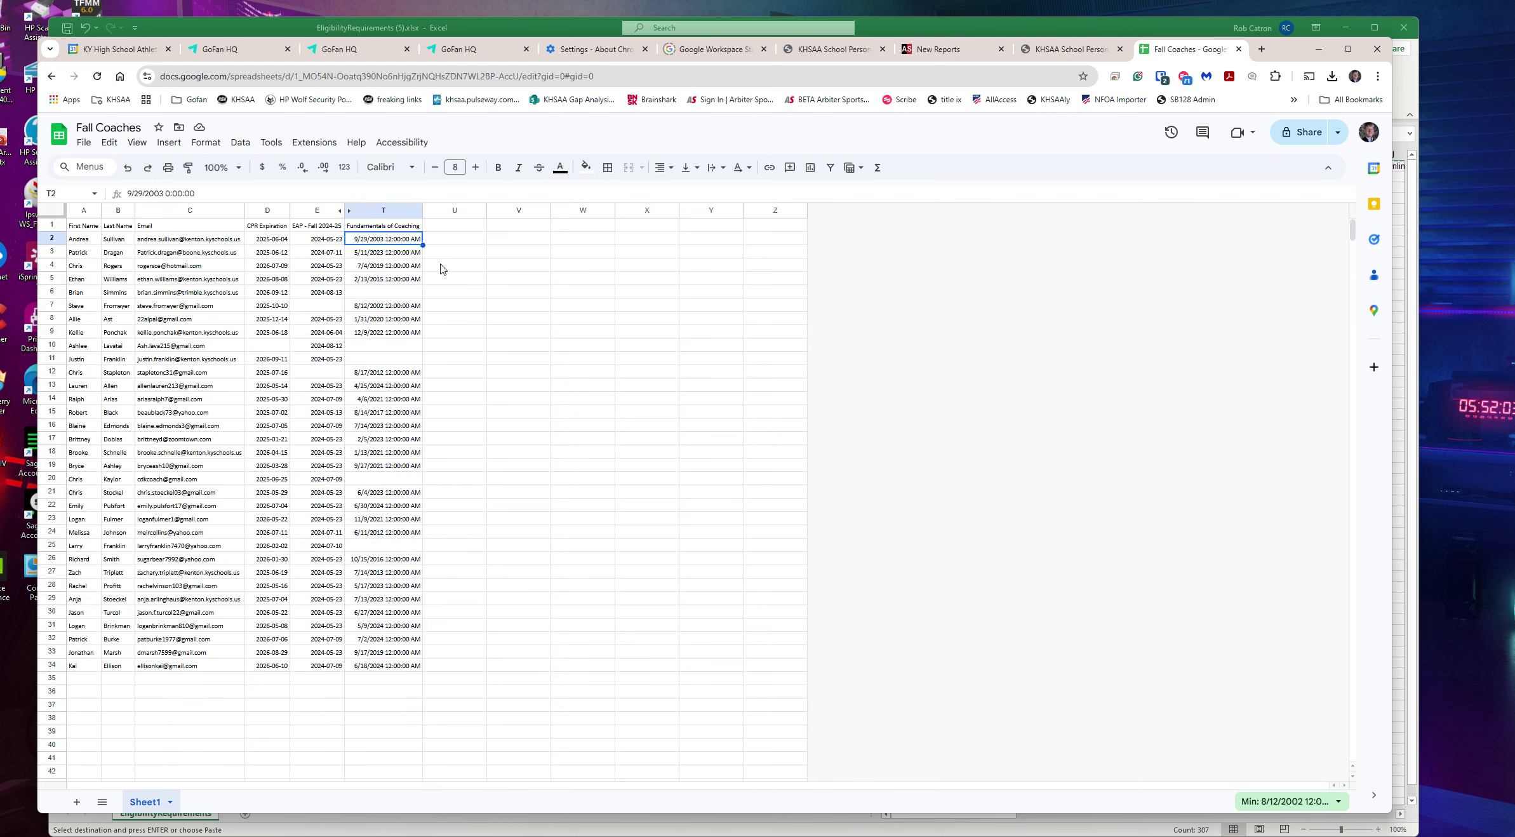
{"action": "left_click", "coordinate": [349, 210]}
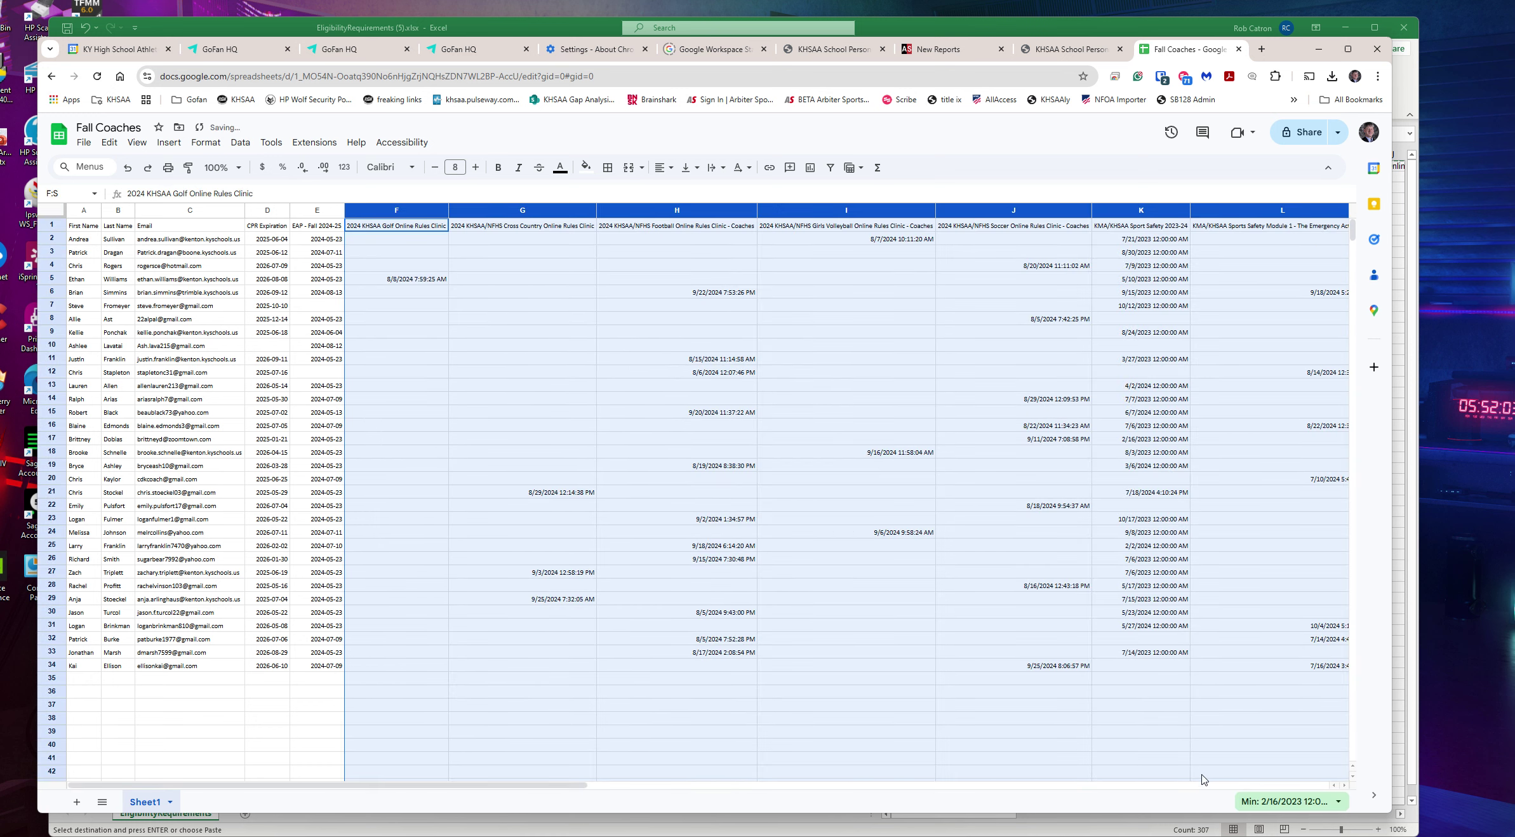
Step: Insert one column before KMA/KHSAA Sports Safety Module 1 and enter the header Expiration in cell L1
{"action": "left_click", "coordinate": [1345, 786]}
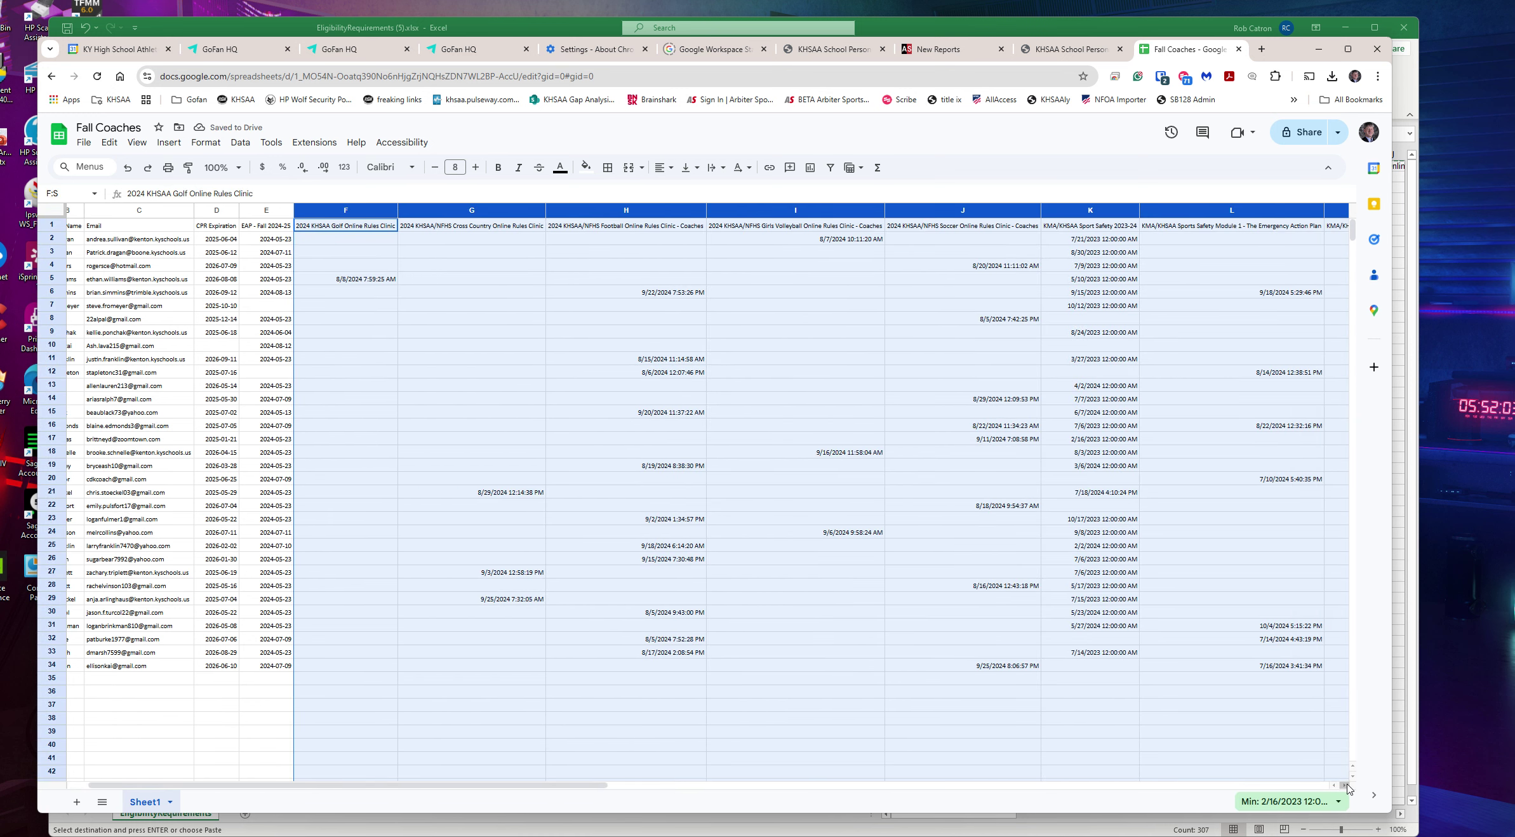
{"action": "left_click", "coordinate": [1345, 786]}
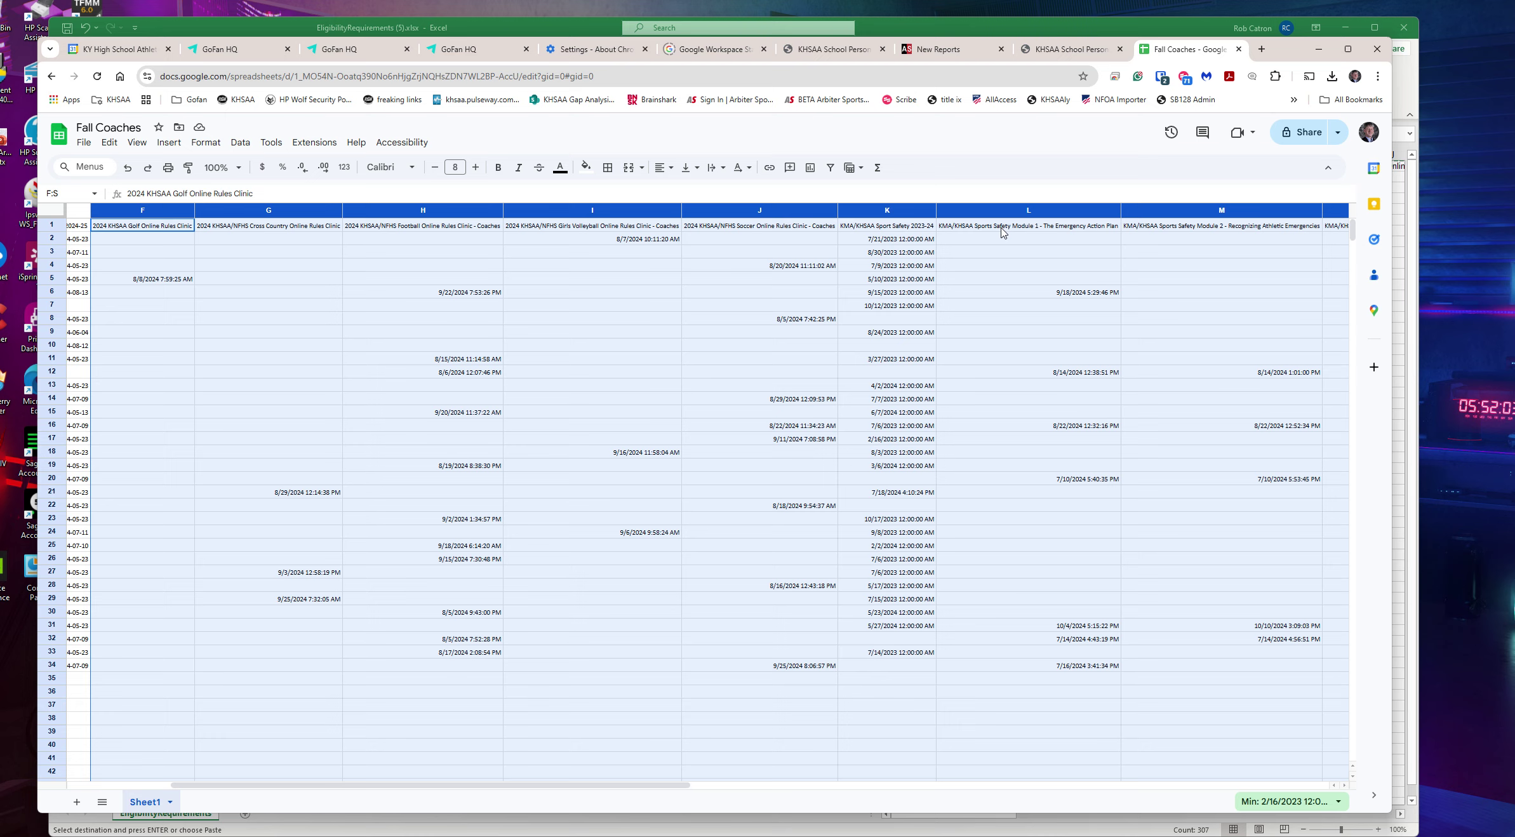
{"action": "left_click_drag", "start_coordinate": [990, 205], "coordinate": [990, 206]}
{"action": "right_click", "coordinate": [981, 208]}
{"action": "left_click", "coordinate": [970, 224]}
{"action": "left_click", "coordinate": [980, 210]}
{"action": "right_click", "coordinate": [980, 210]}
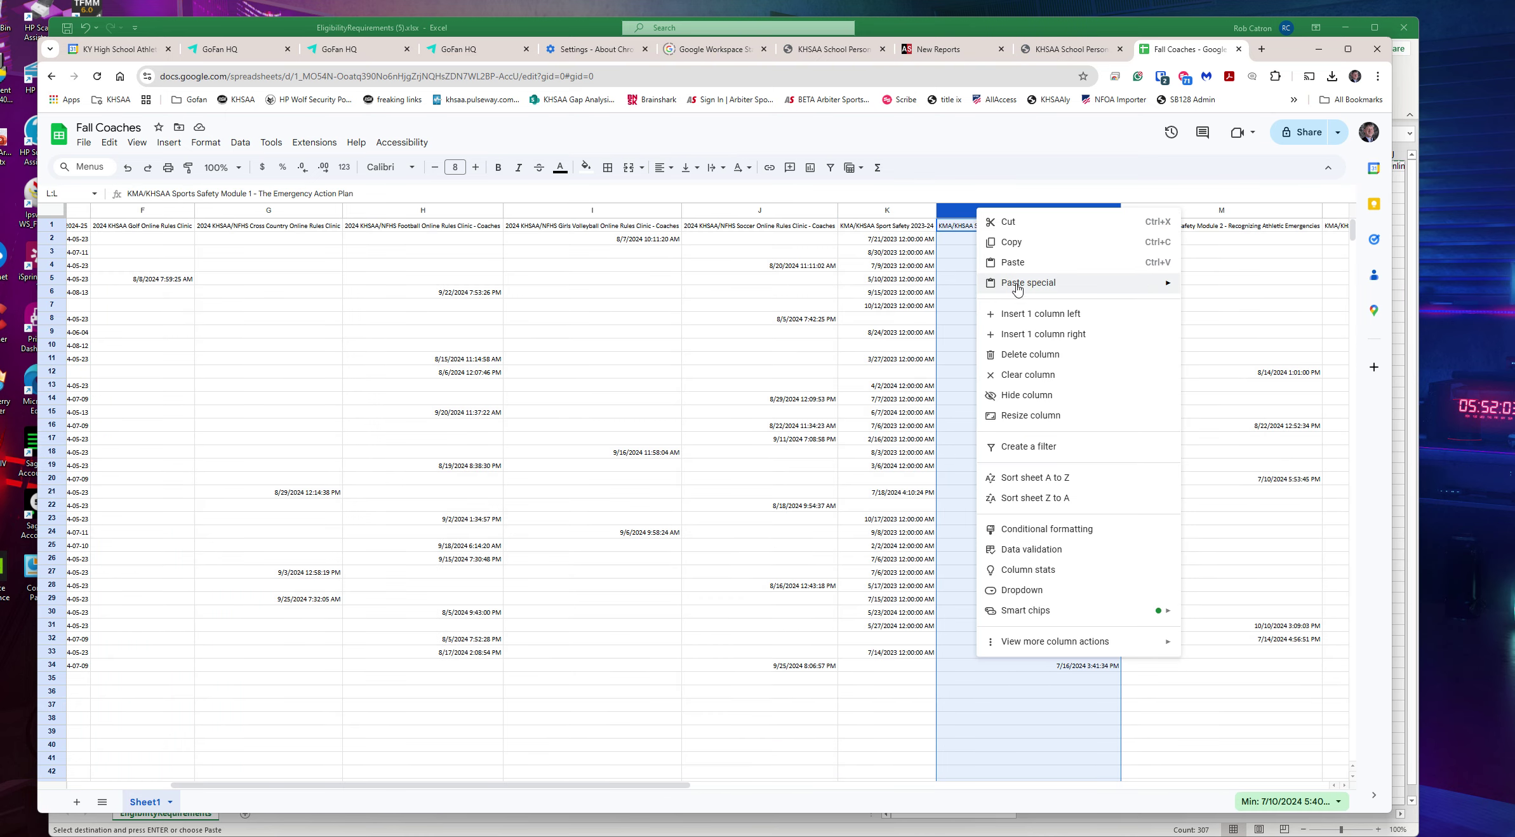
{"action": "left_click", "coordinate": [1020, 315]}
{"action": "left_click", "coordinate": [981, 230]}
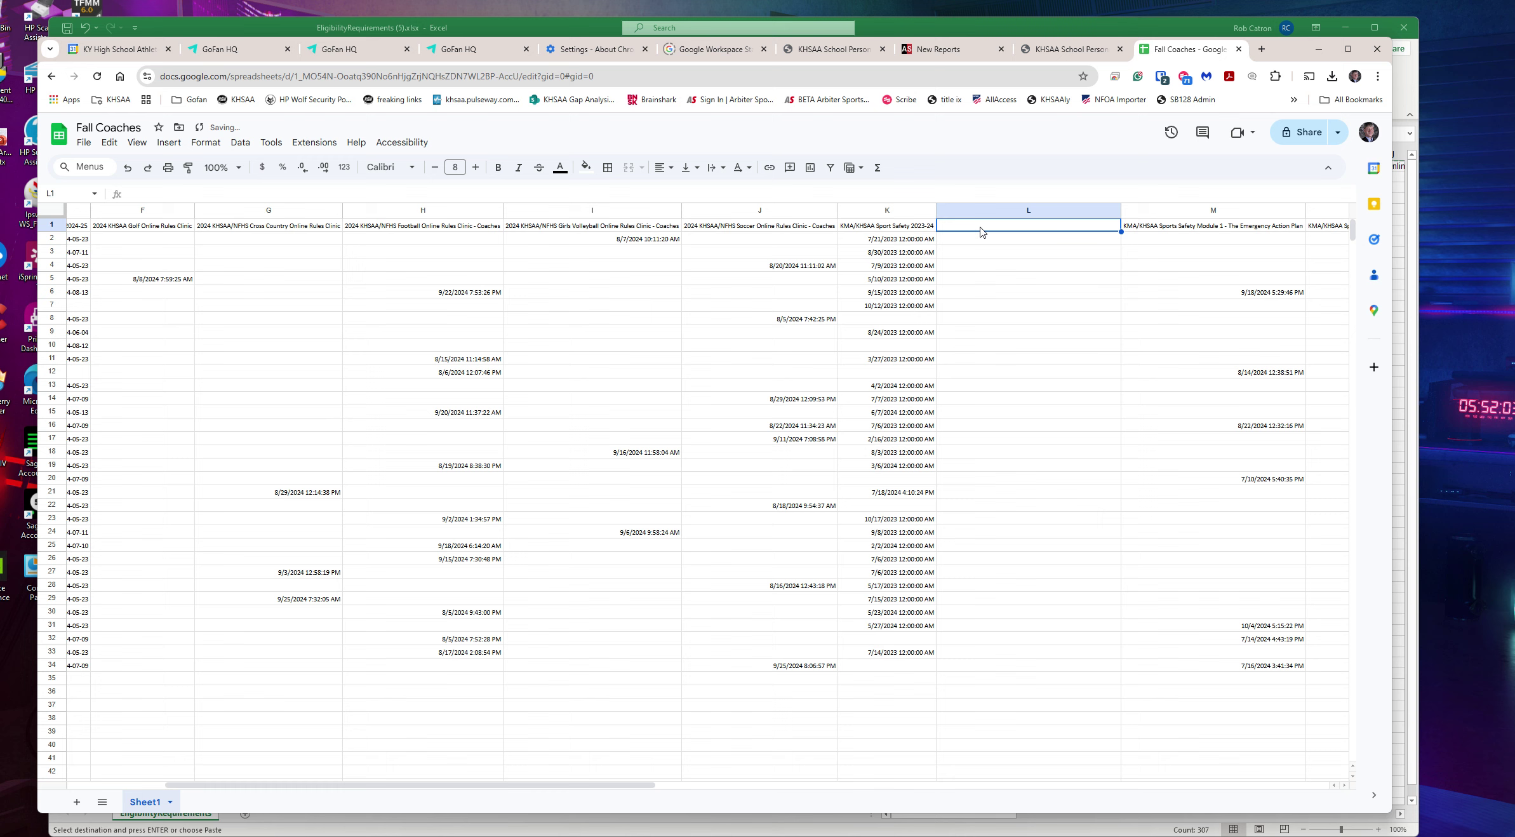
{"action": "type", "text": "Expiration"}
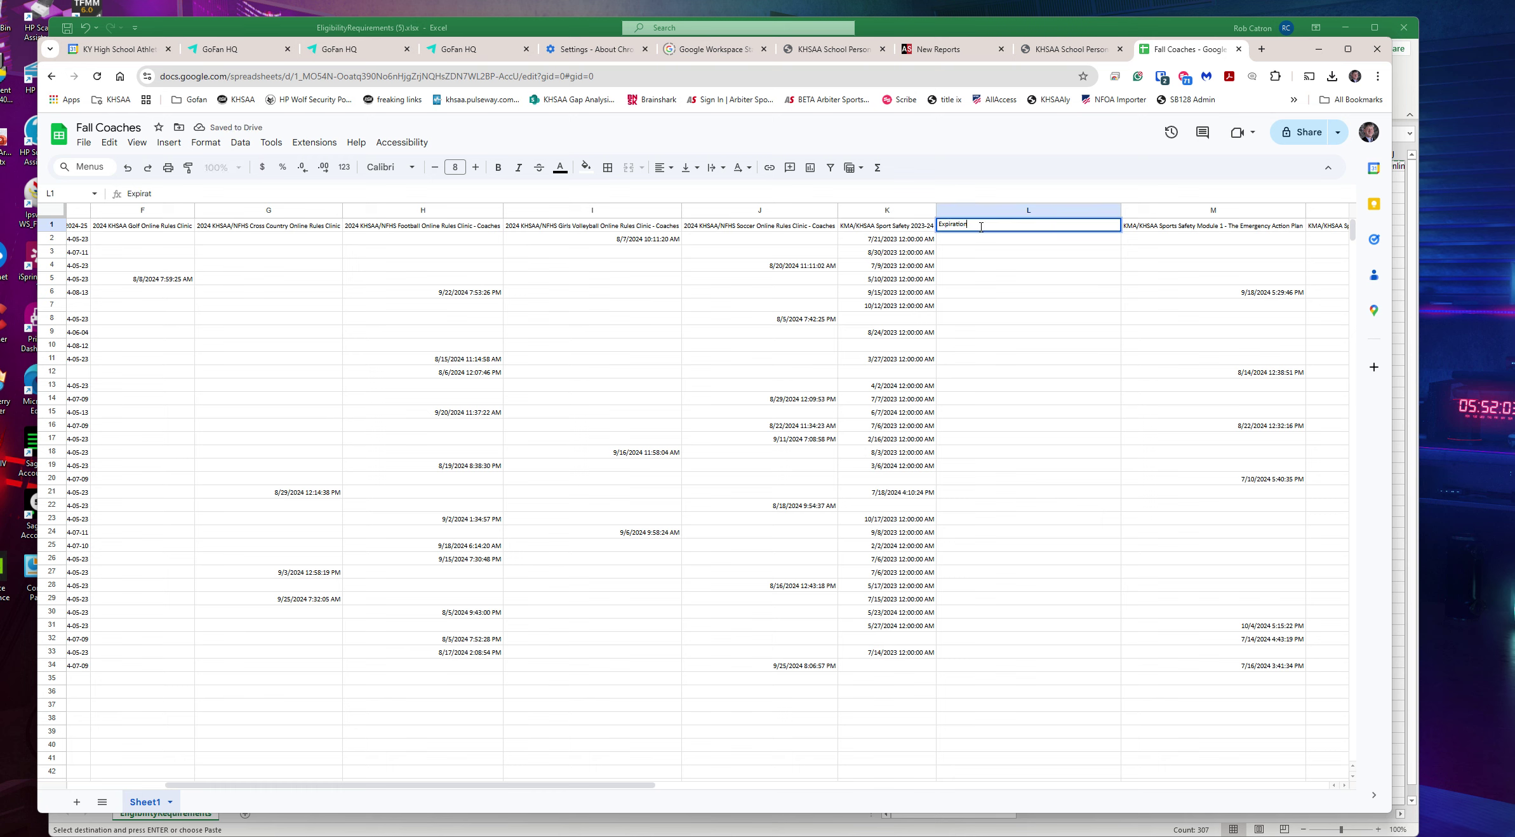
{"action": "key", "text": "Return"}
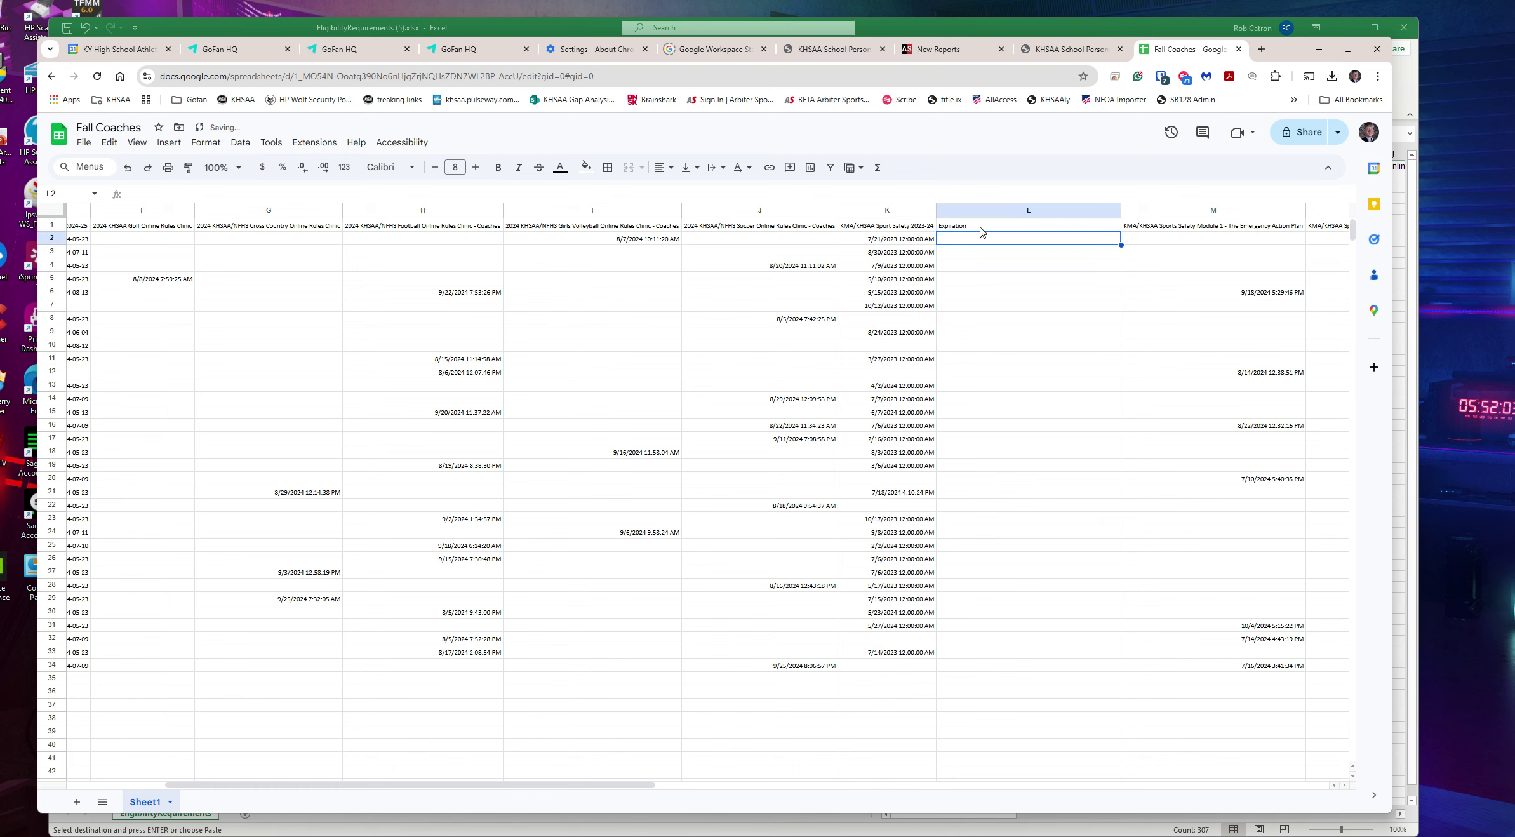
Step: Calculate Expiration dates with =K2+365+365 in L2, autofill the formula down the column, and fit the column width to its contents
{"action": "type", "text": "="}
{"action": "key", "text": "Left"}
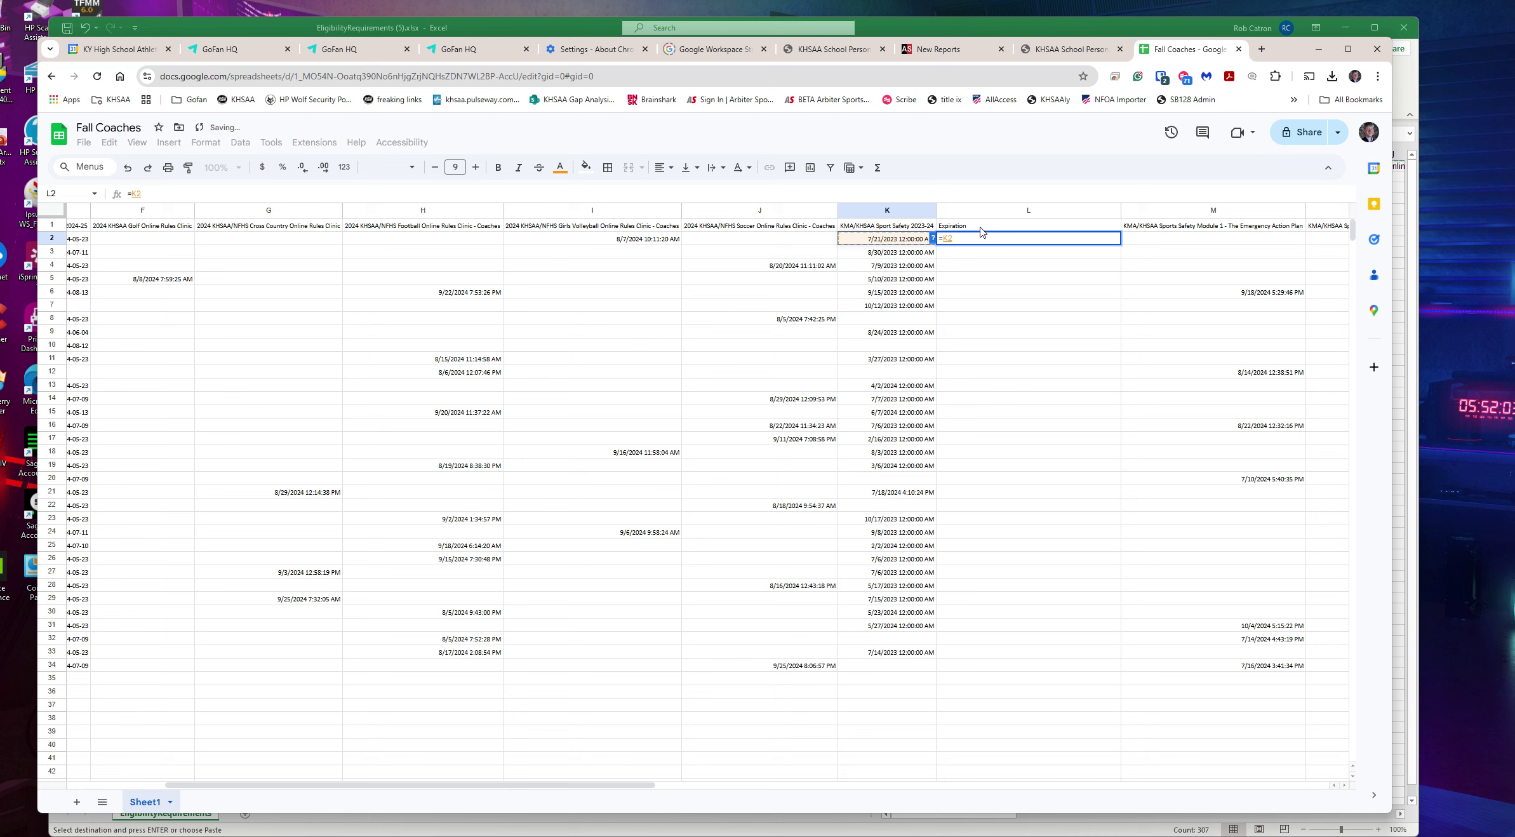
{"action": "type", "text": "+365"}
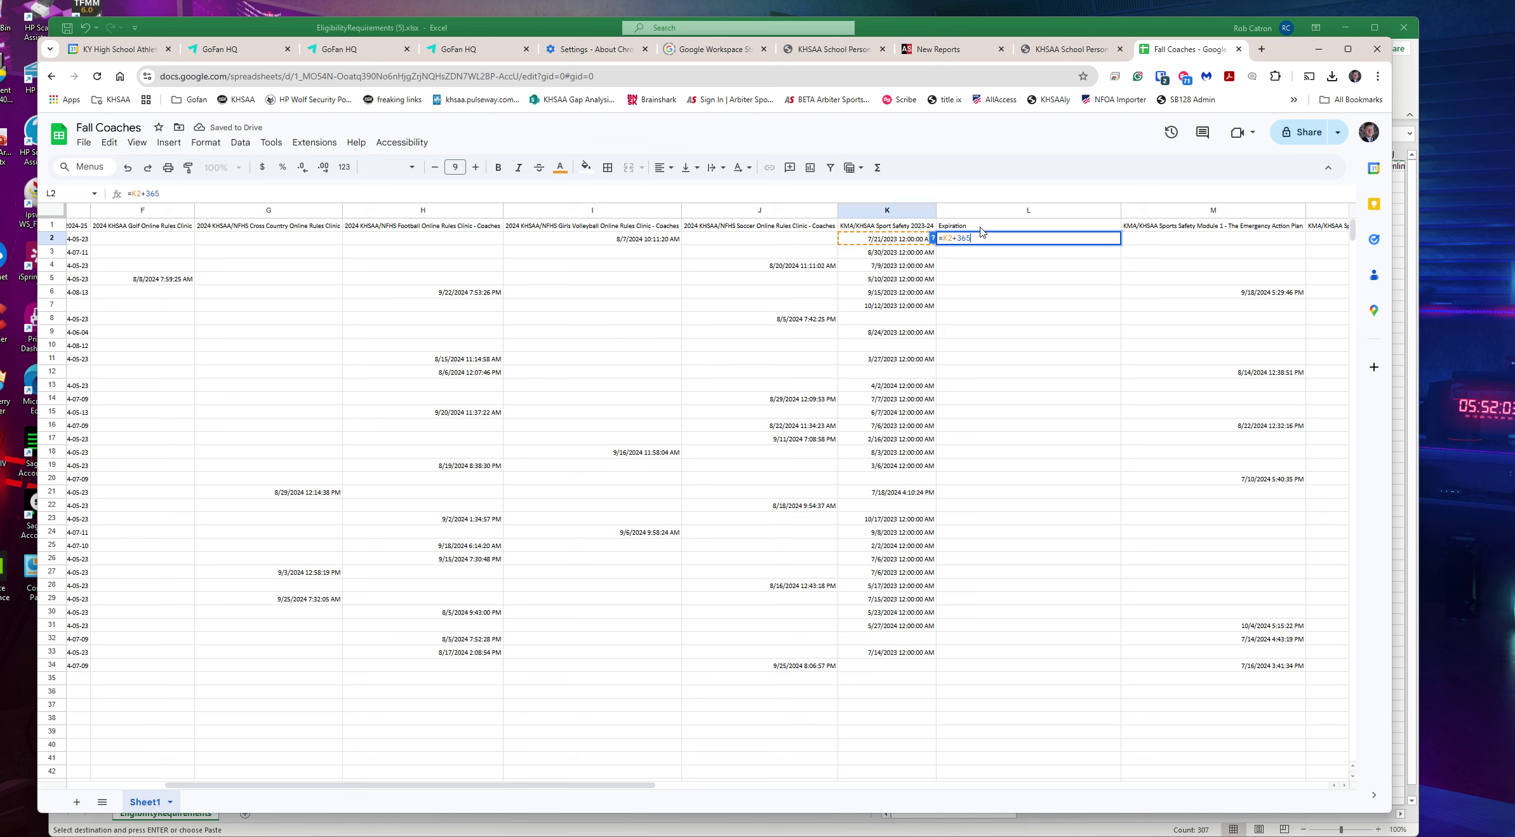
{"action": "type", "text": "+365"}
{"action": "key", "text": "Return"}
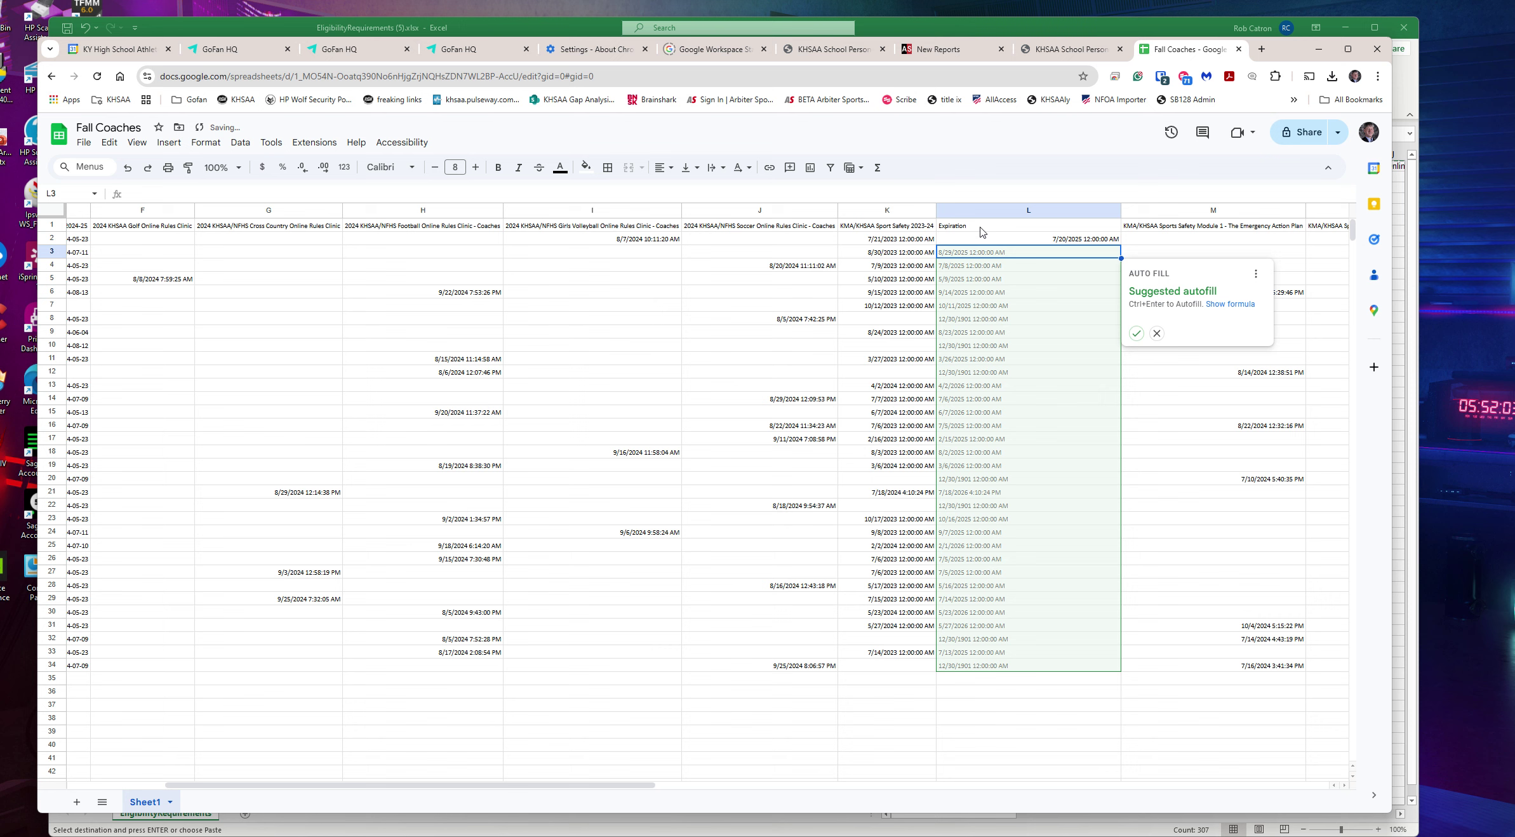
{"action": "left_click", "coordinate": [1136, 333]}
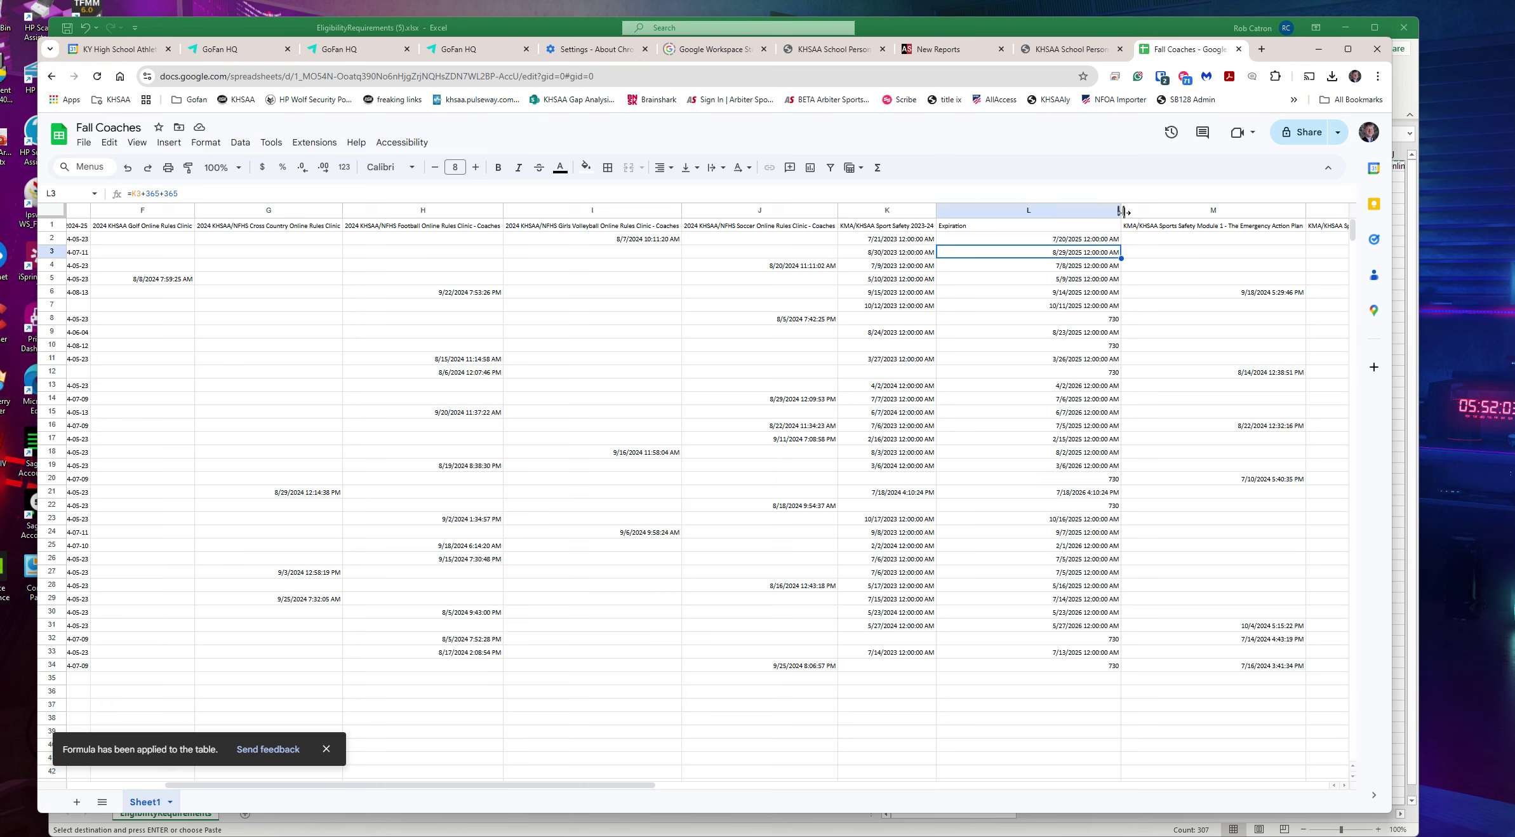
{"action": "double_click", "coordinate": [1121, 210]}
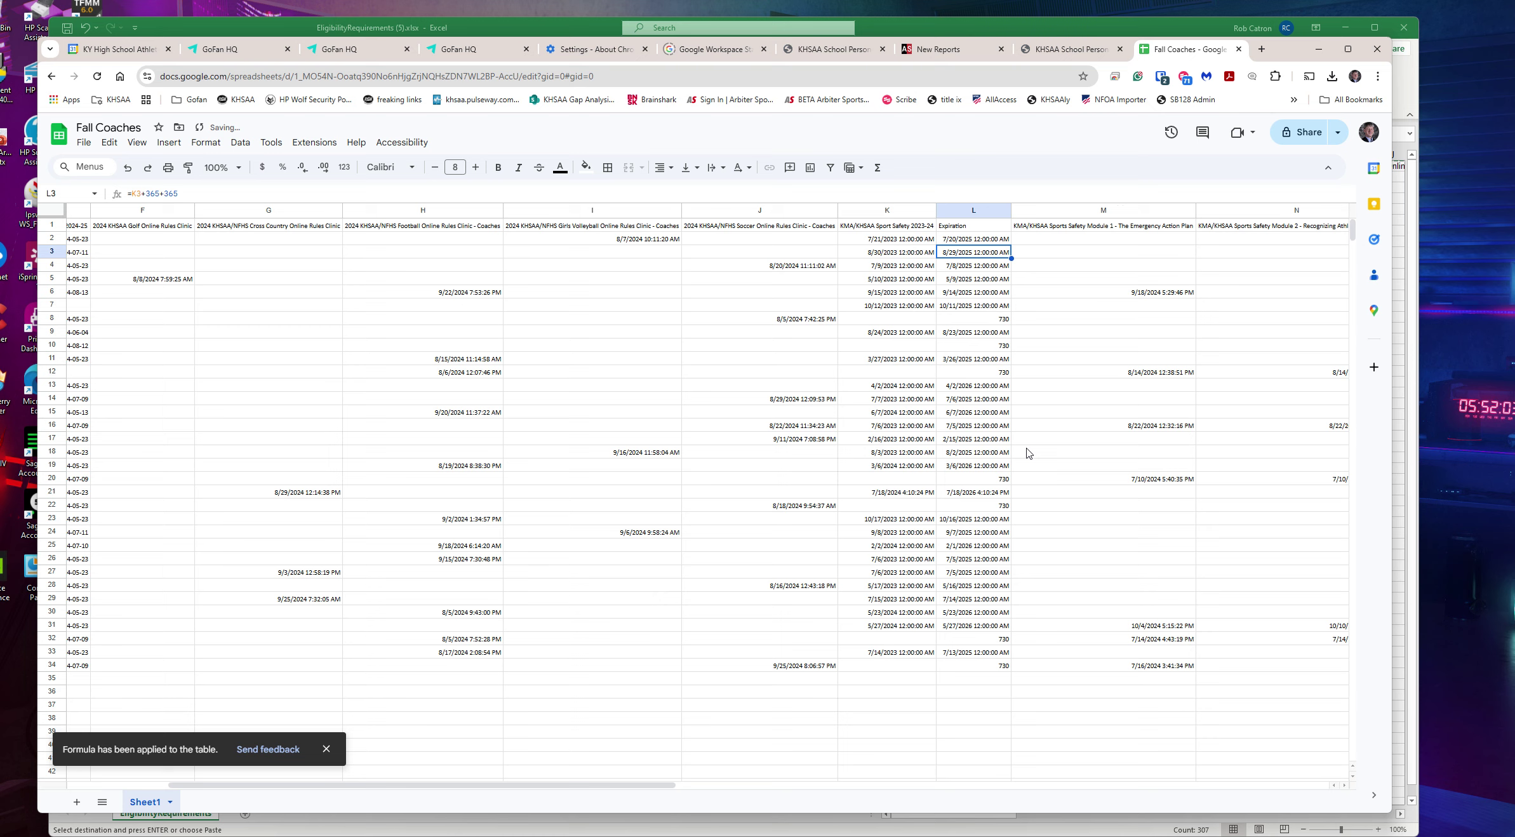
Step: Clear the Expiration formulas in L8, L10, L12, L20, L22, L32 and L34, where column K has no Sport Safety completion date
{"action": "left_click", "coordinate": [1005, 374]}
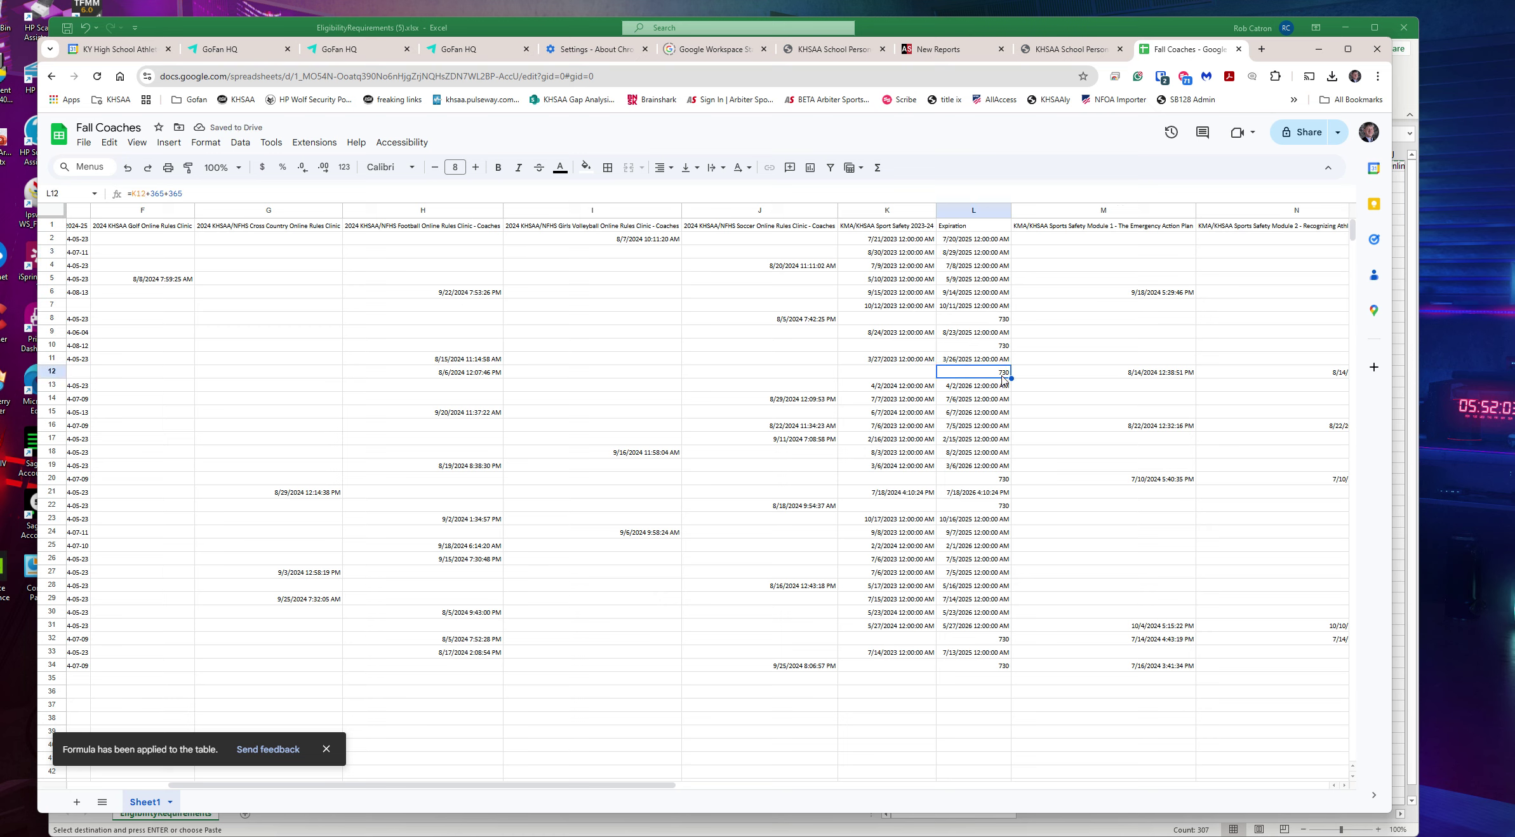
{"action": "key", "text": "Delete"}
{"action": "left_click", "coordinate": [987, 346]}
{"action": "key", "text": "Delete"}
{"action": "left_click", "coordinate": [984, 320]}
{"action": "key", "text": "Delete"}
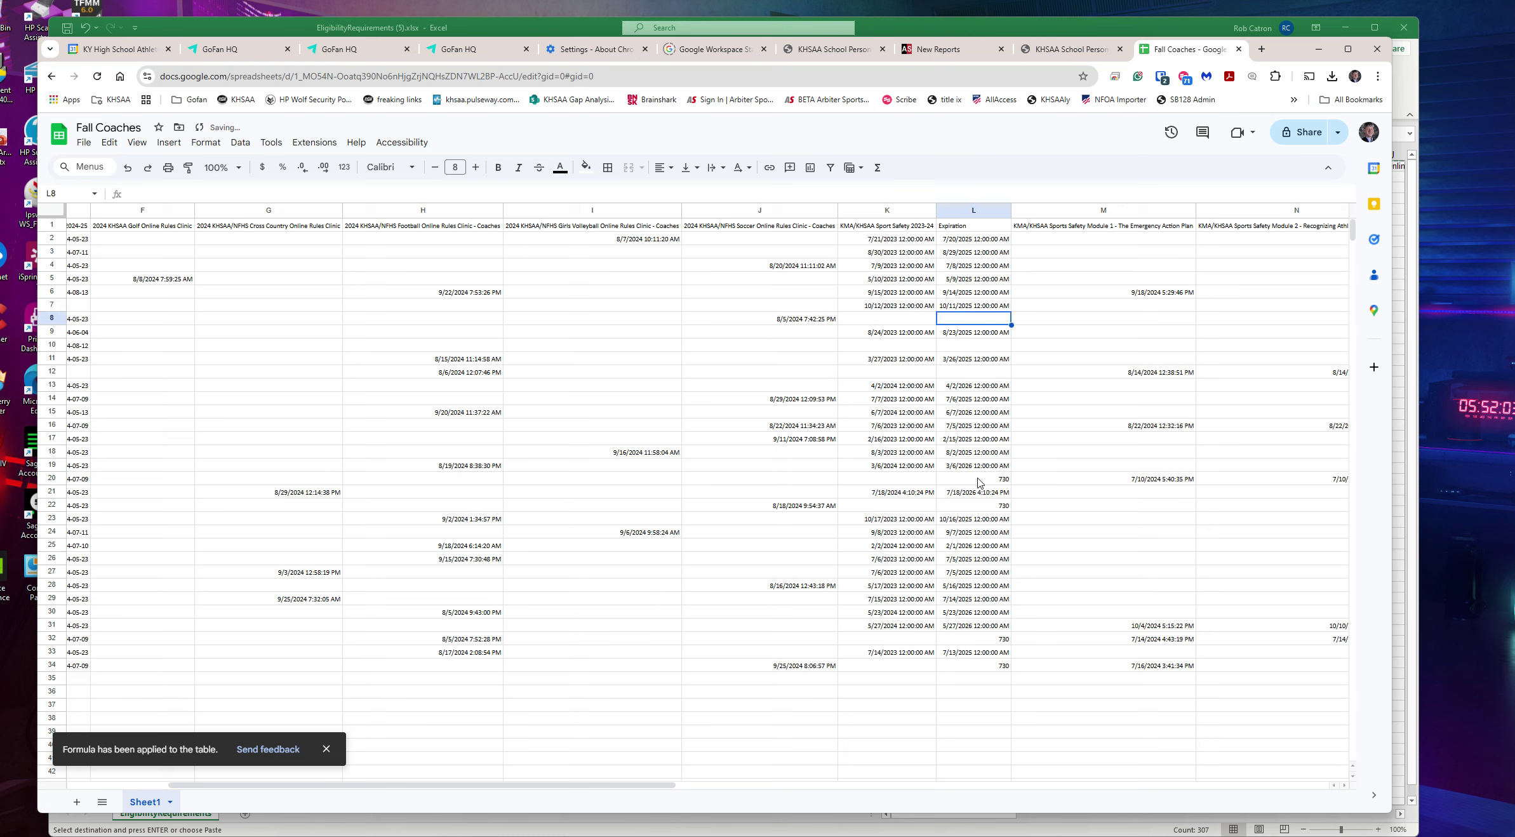
{"action": "left_click", "coordinate": [979, 483]}
{"action": "key", "text": "Delete"}
{"action": "left_click", "coordinate": [980, 505]}
{"action": "key", "text": "Delete"}
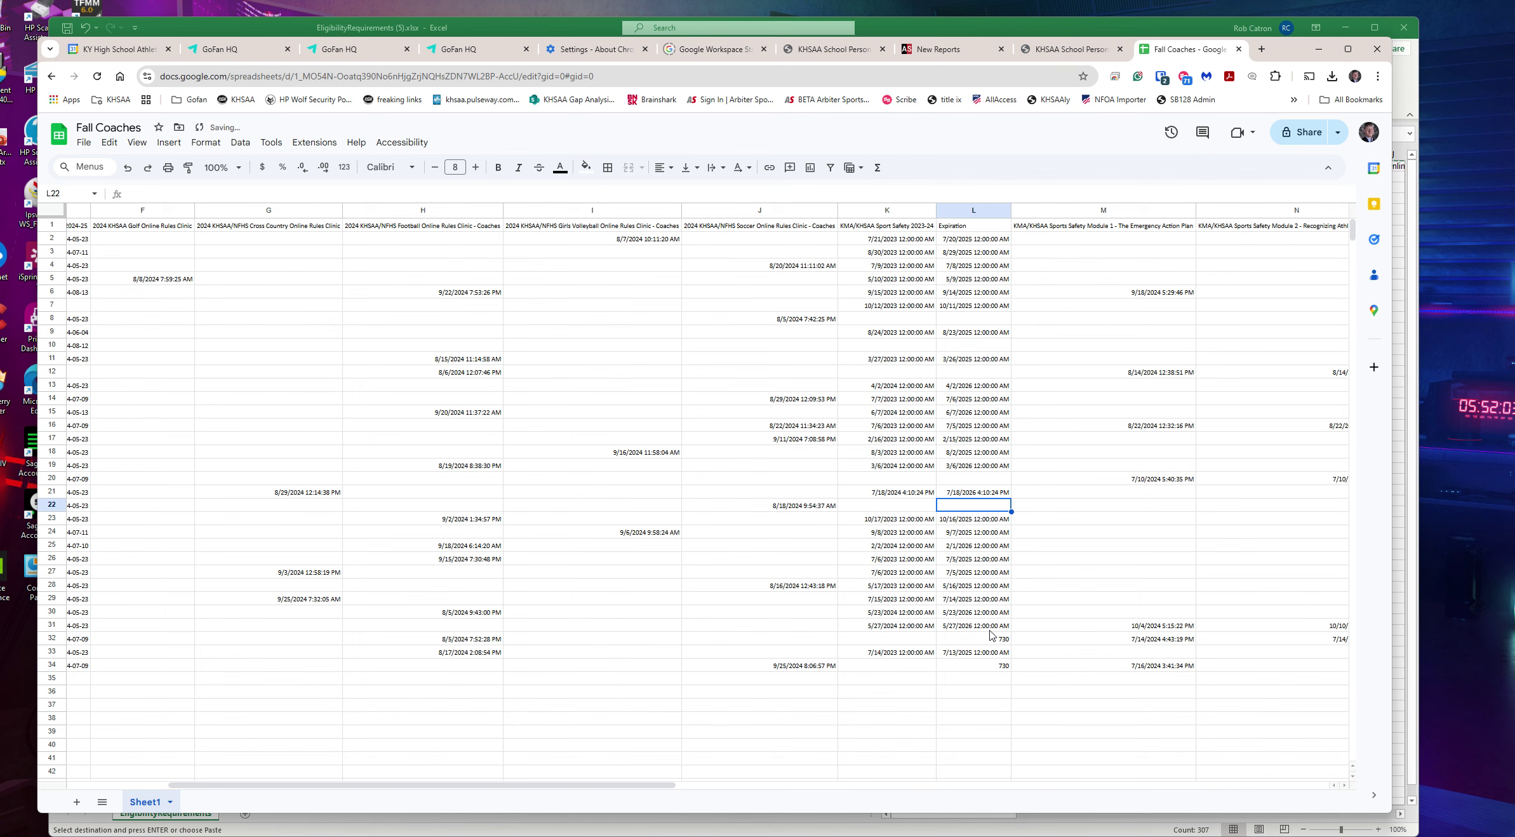
{"action": "left_click", "coordinate": [991, 638]}
{"action": "key", "text": "Delete"}
{"action": "left_click", "coordinate": [987, 667]}
{"action": "key", "text": "Delete"}
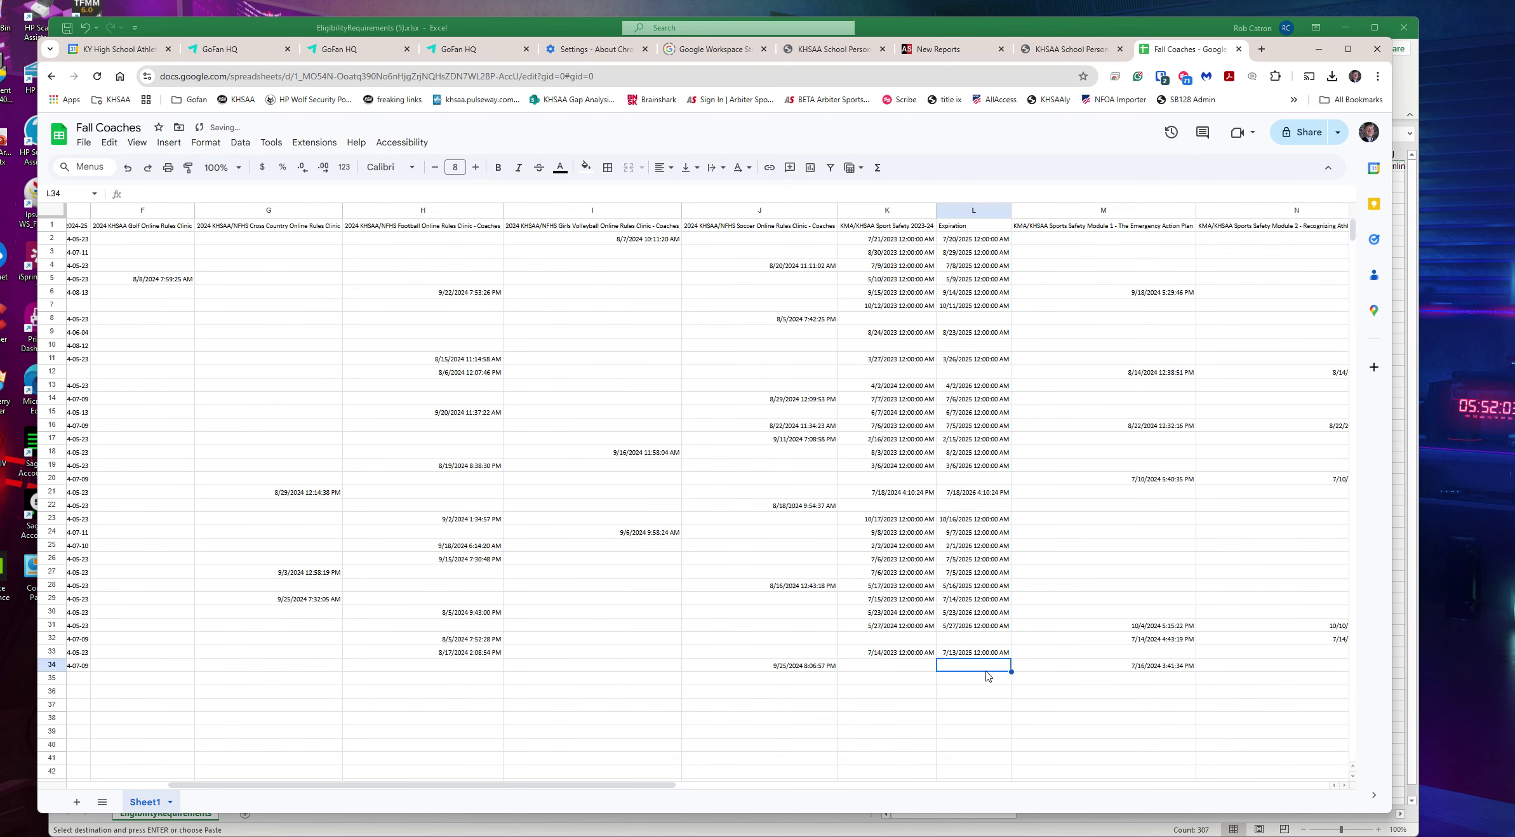
{"action": "key", "text": "Home"}
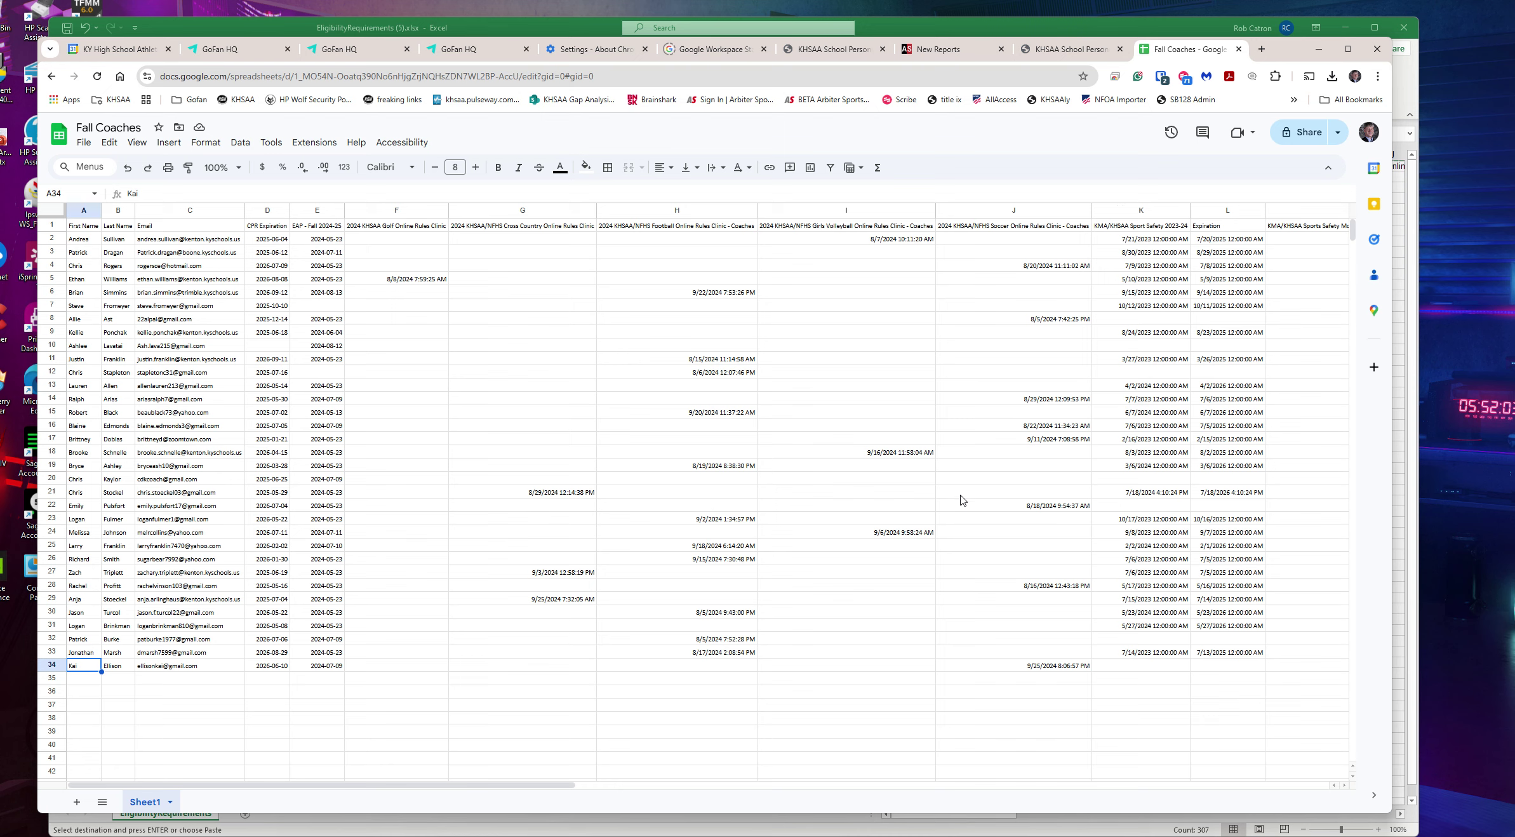
{"action": "left_click", "coordinate": [86, 148]}
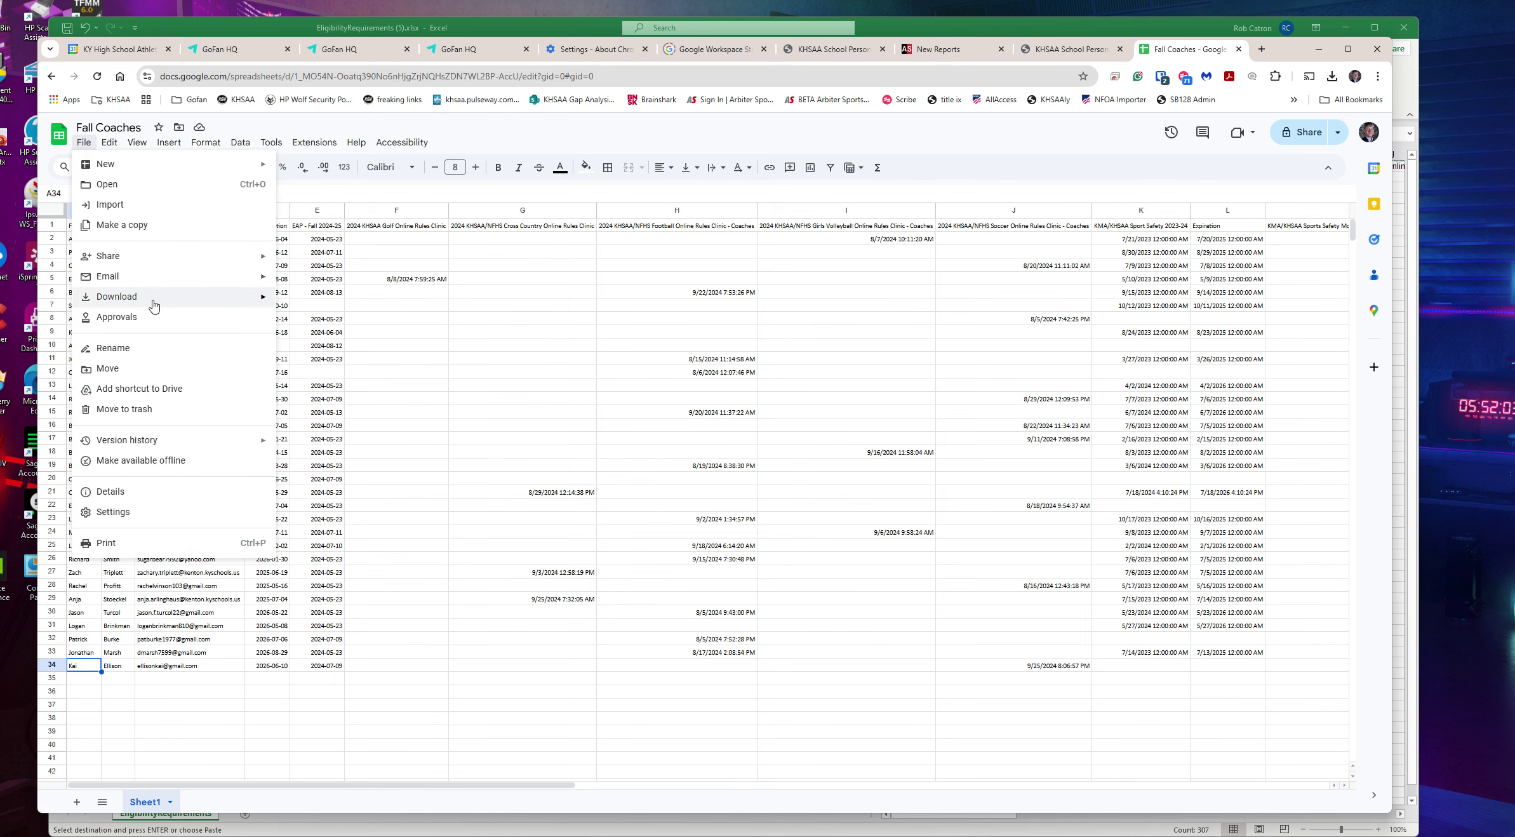
{"action": "mouse_move", "coordinate": [168, 304]}
{"action": "left_click", "coordinate": [842, 337]}
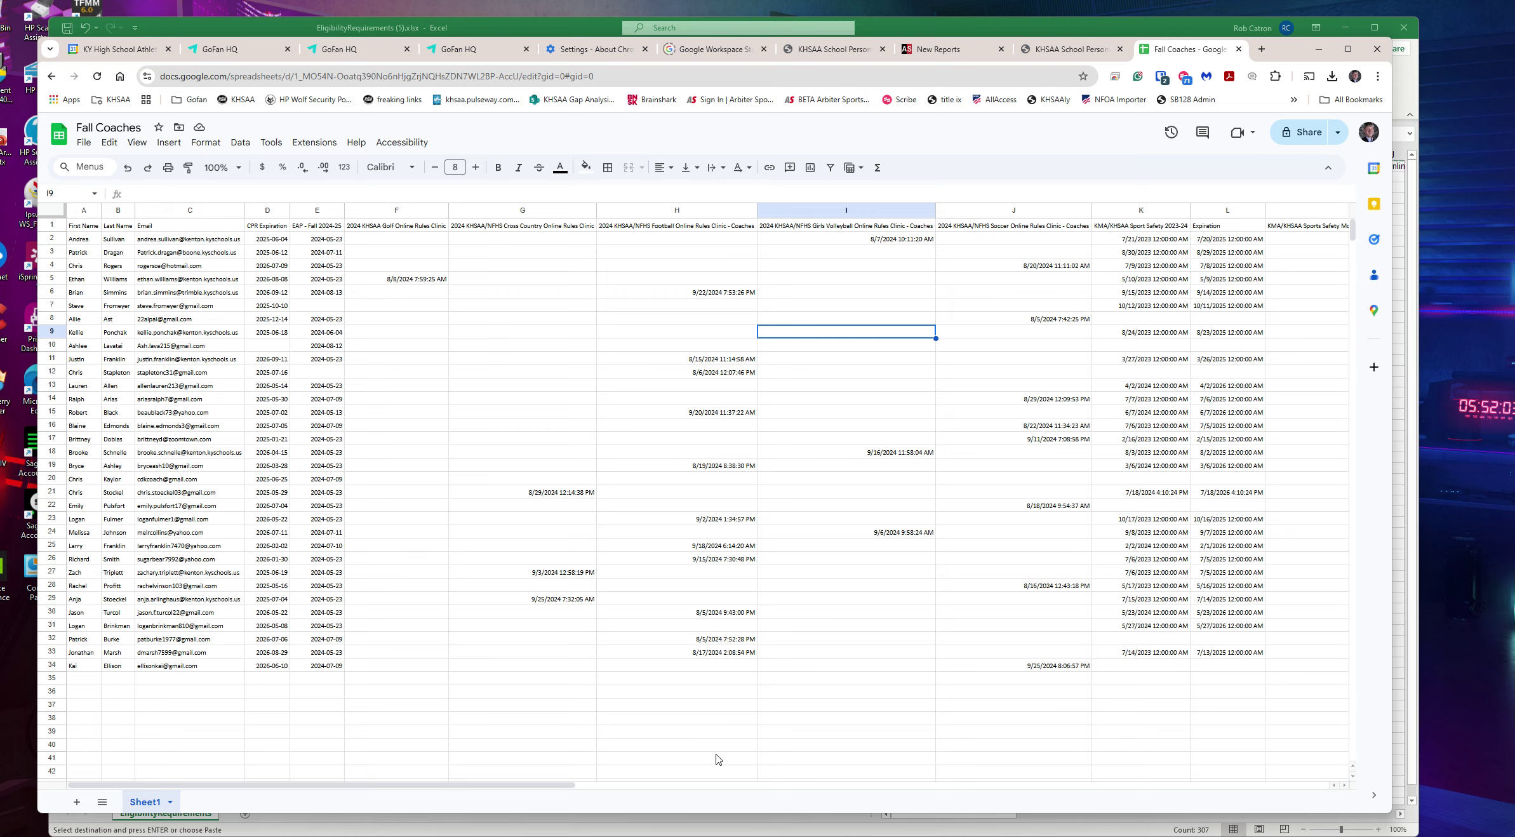
Step: Insert one blank column between Sports Safety Module 8 and Fundamentals of Coaching
{"action": "left_click_drag", "start_coordinate": [543, 791], "coordinate": [1173, 788]}
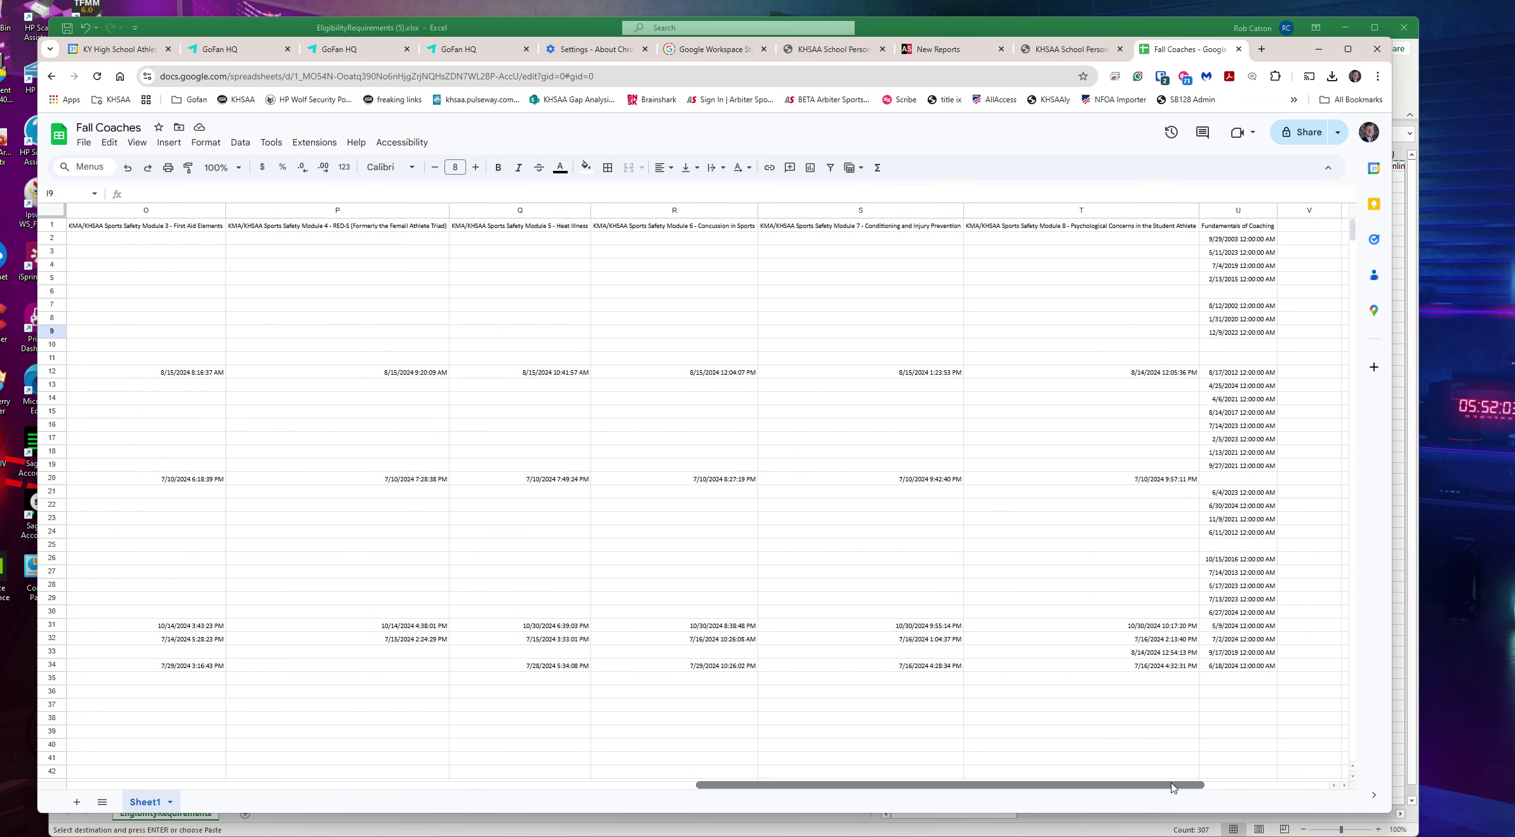
{"action": "right_click", "coordinate": [1230, 212]}
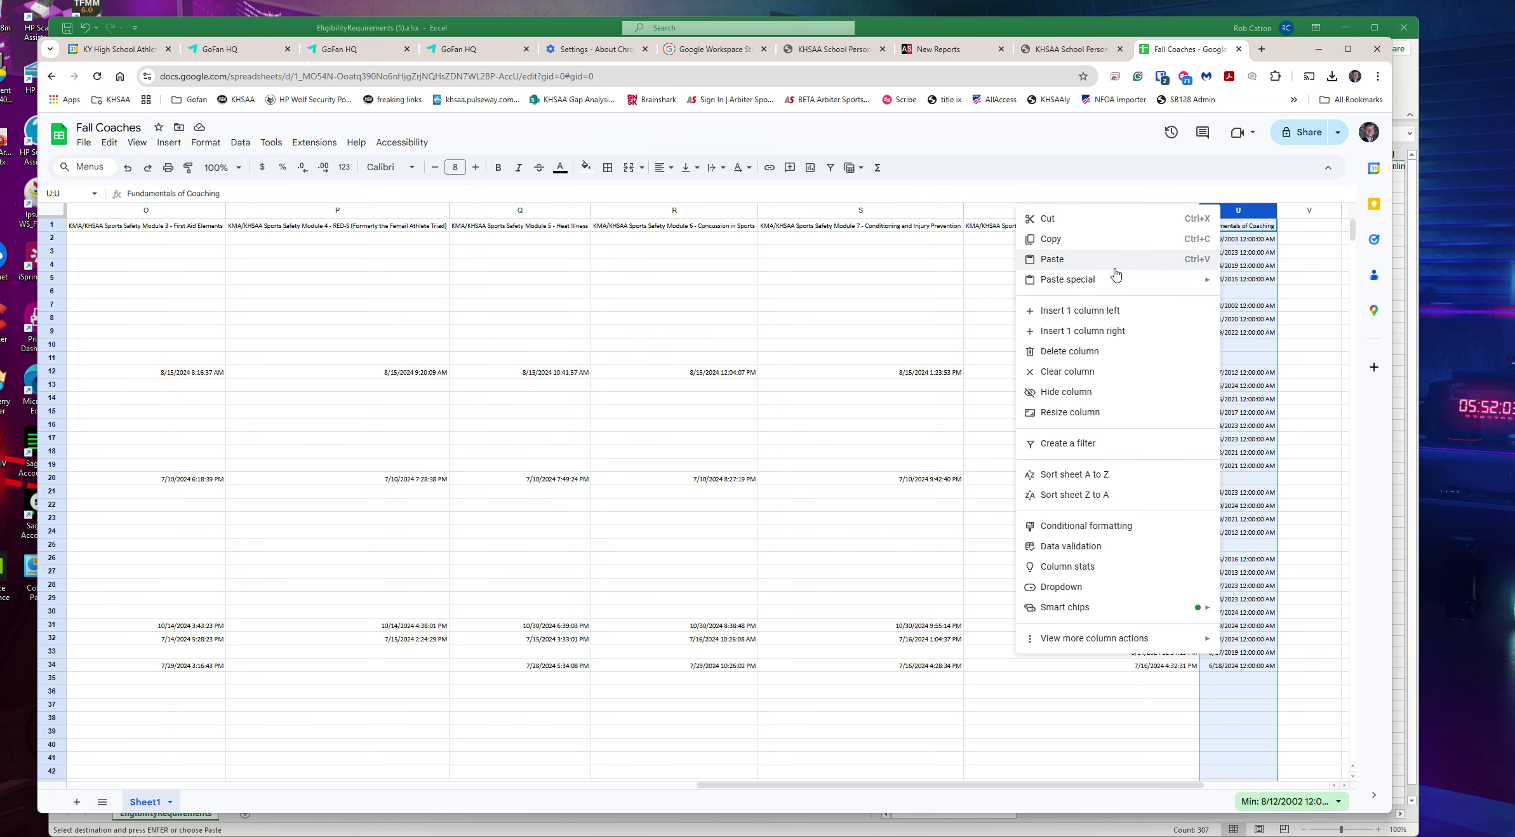
{"action": "left_click", "coordinate": [1111, 310]}
{"action": "left_click", "coordinate": [1226, 375]}
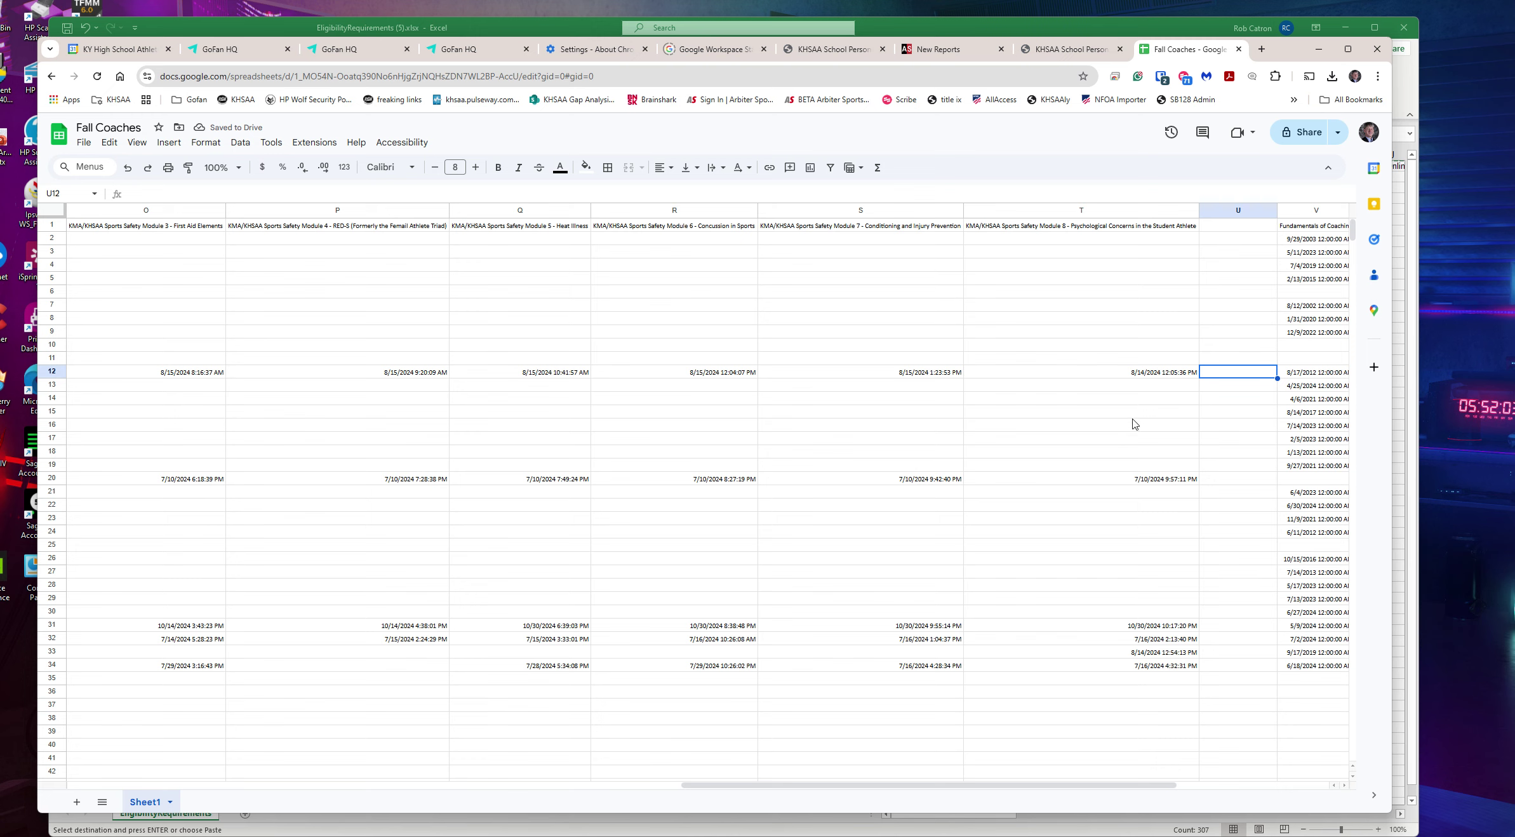
Step: Examine the Sports Safety Module 8 completion dates in rows 12, 20 and 31, and return to the coaches' details
{"action": "left_click", "coordinate": [1153, 374]}
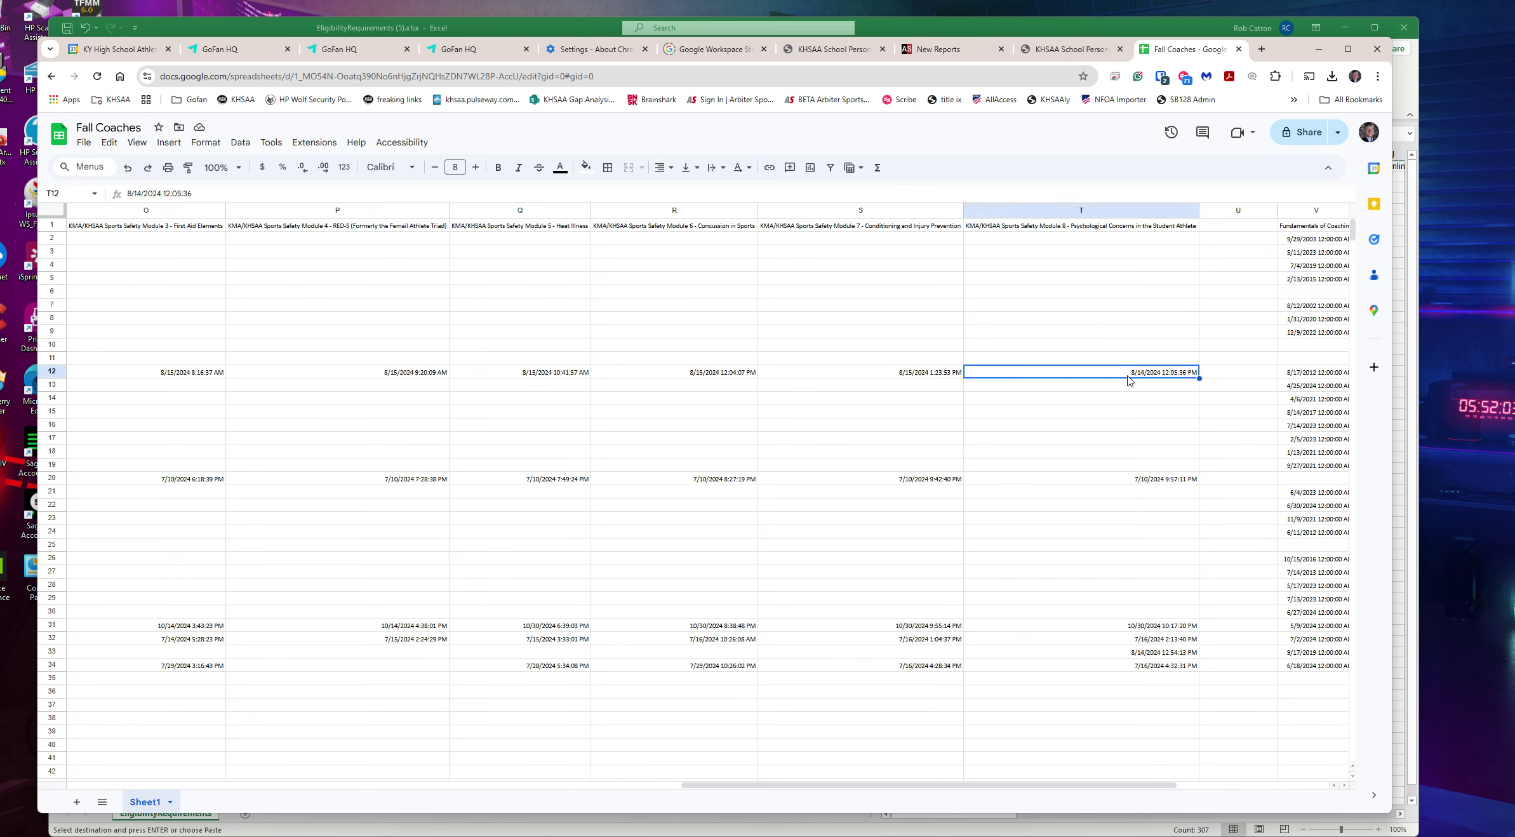
{"action": "left_click", "coordinate": [1133, 482]}
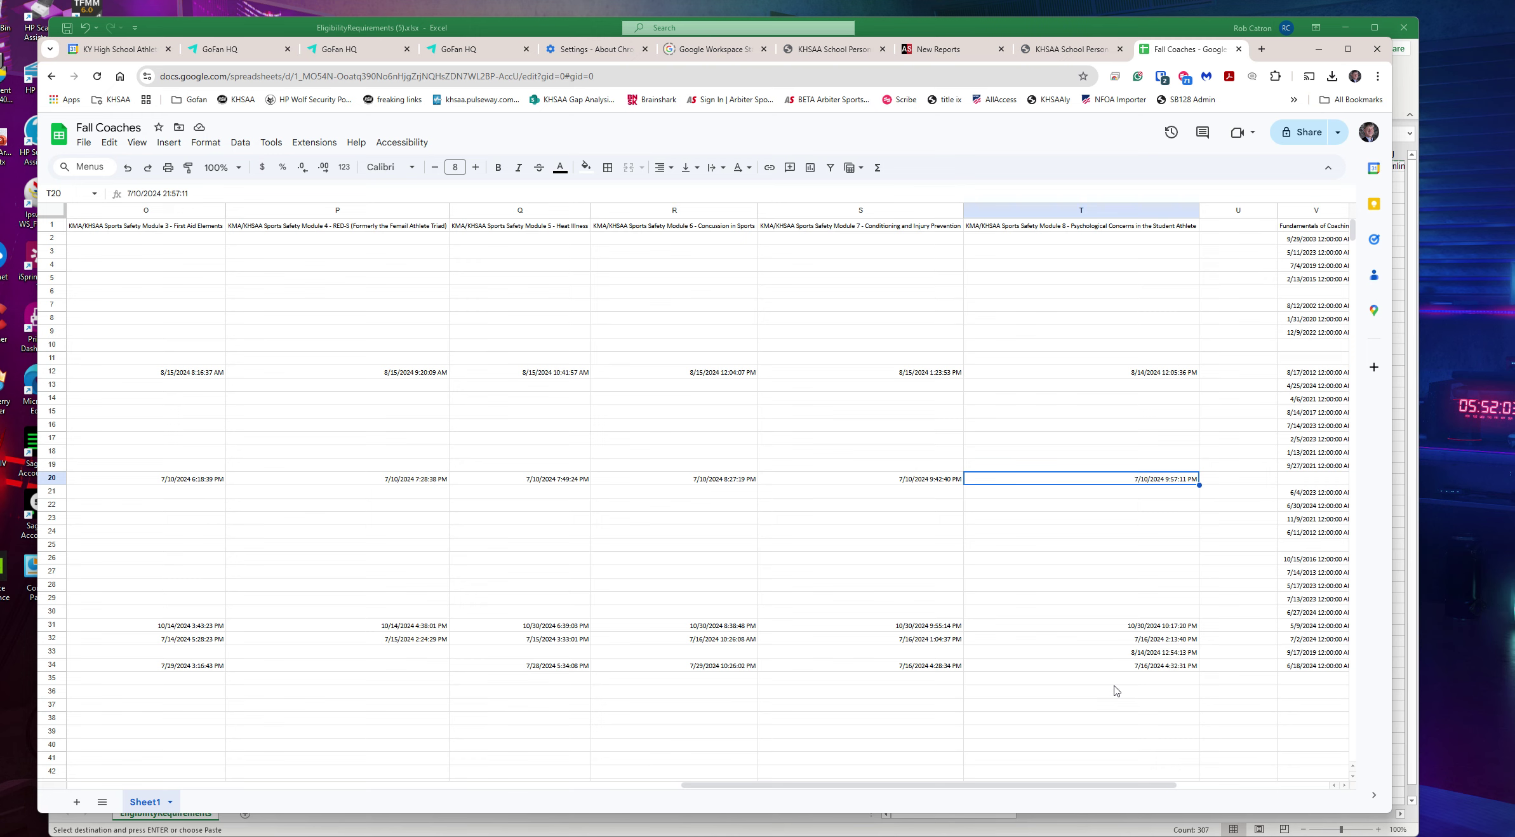
{"action": "left_click", "coordinate": [1122, 629]}
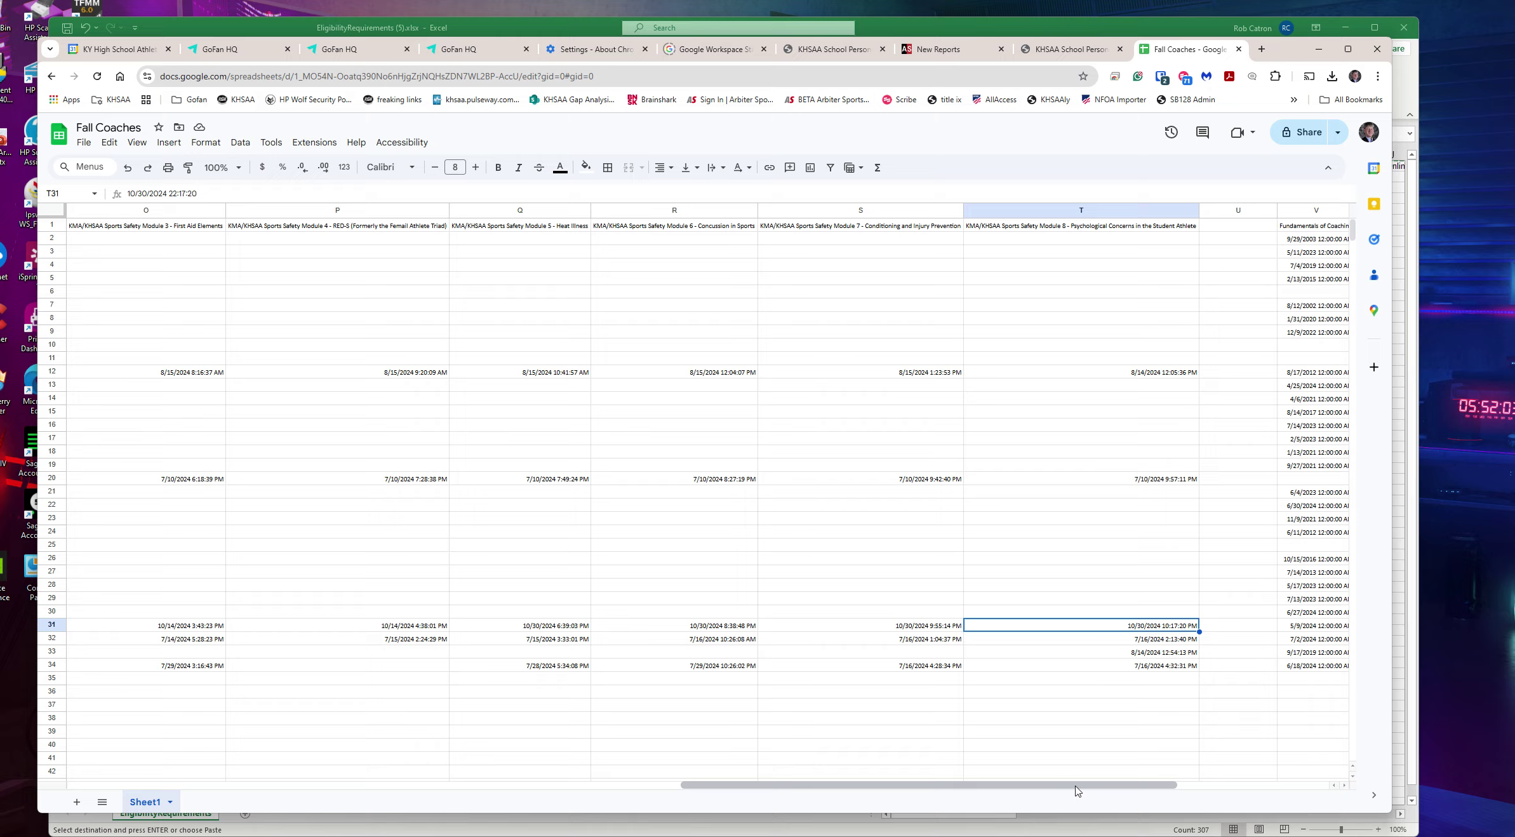
{"action": "left_click_drag", "start_coordinate": [1073, 789], "coordinate": [357, 756]}
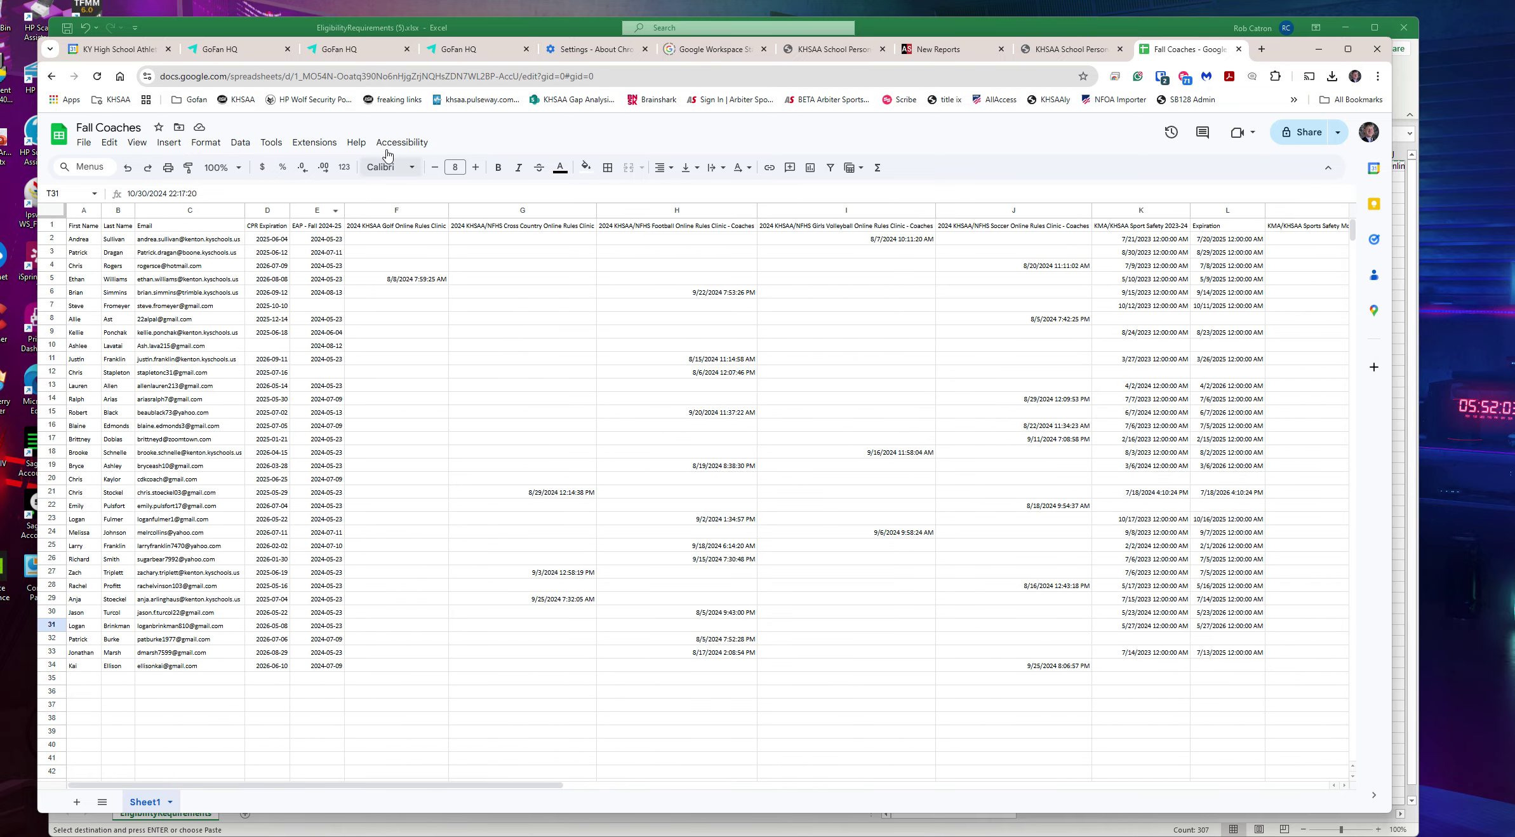